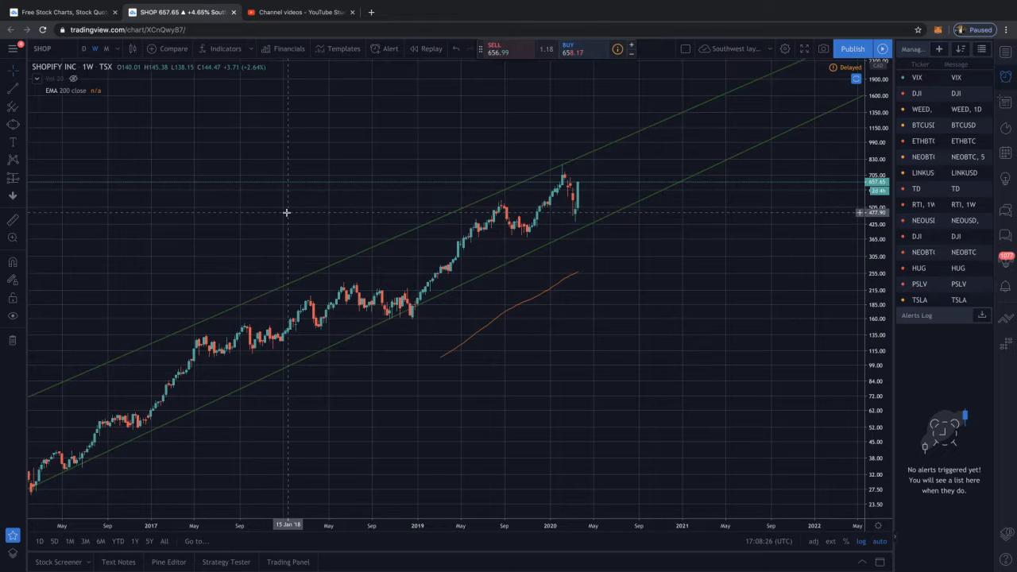
Switch the Shopify chart to the monthly interval and examine how price moves within the long-term rising channel
scroll(286, 212, down, 1)
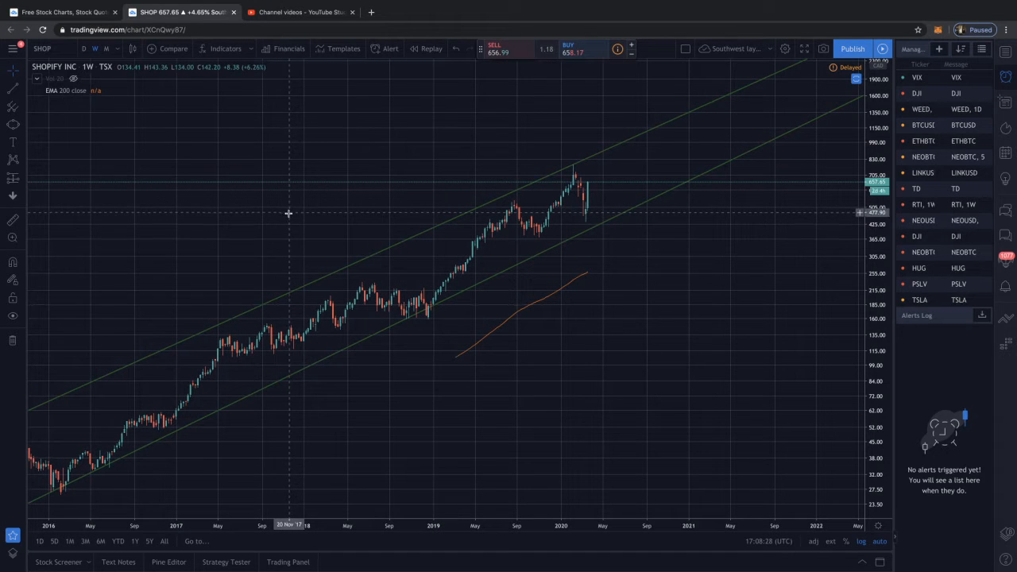
scroll(273, 212, down, 3)
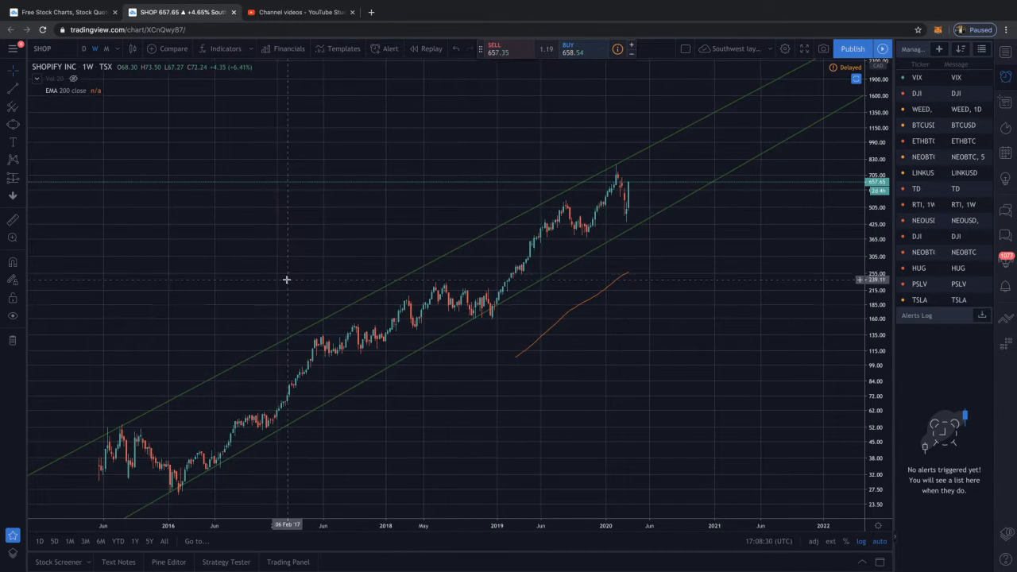
click(105, 49)
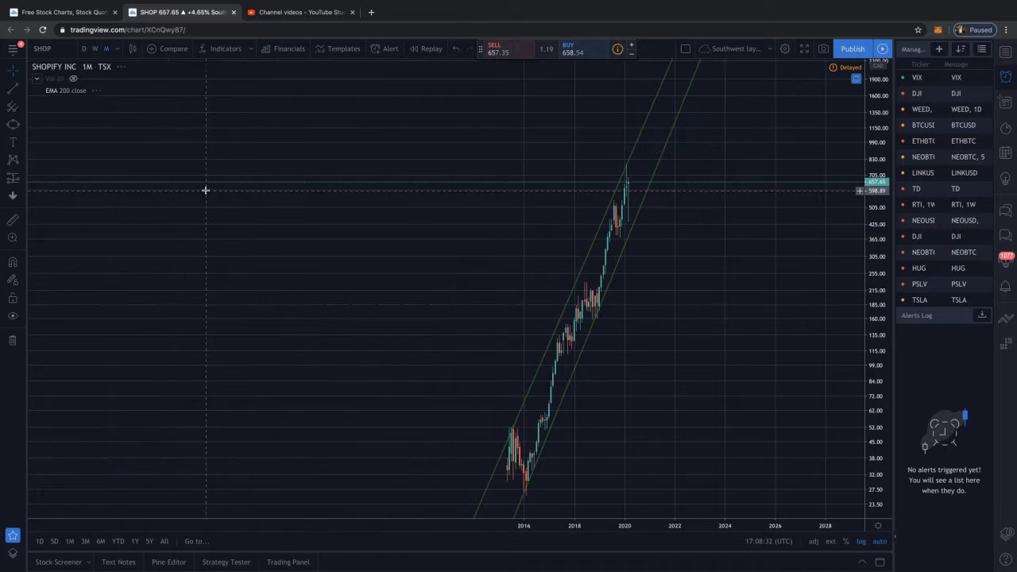
scroll(245, 209, up, 2)
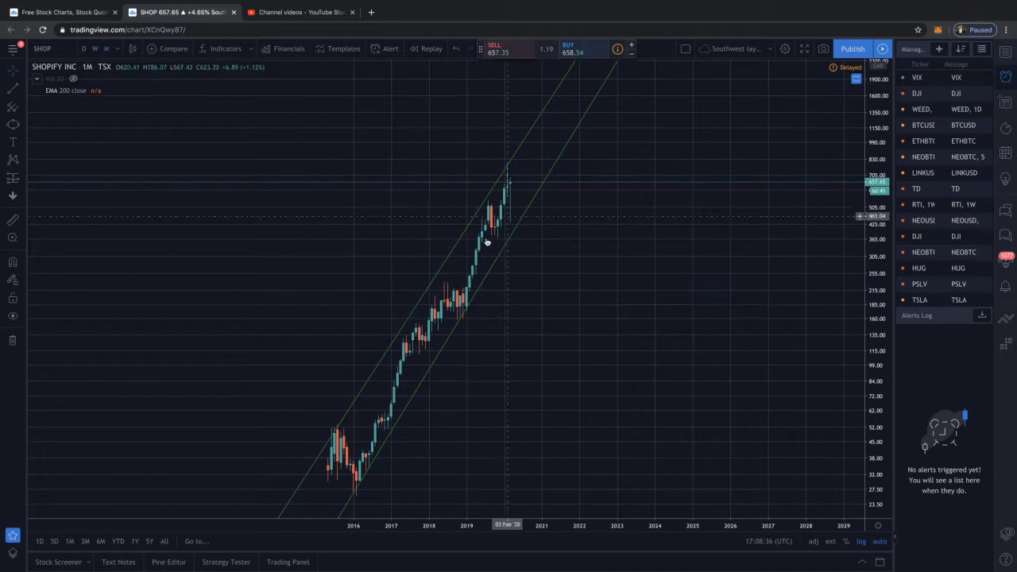
scroll(467, 207, up, 4)
drag(408, 246, 705, 293)
drag(617, 268, 729, 268)
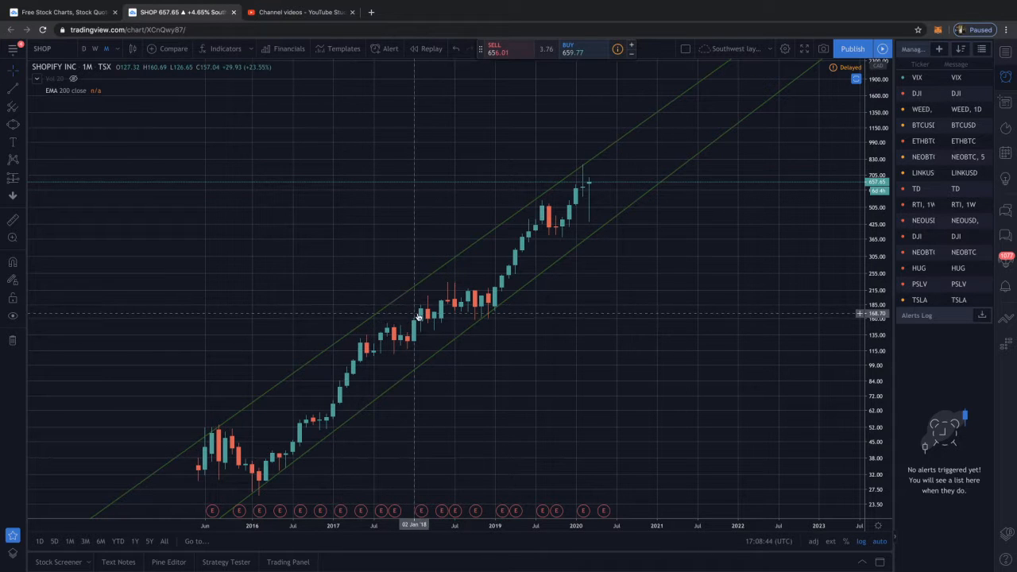
scroll(357, 293, up, 4)
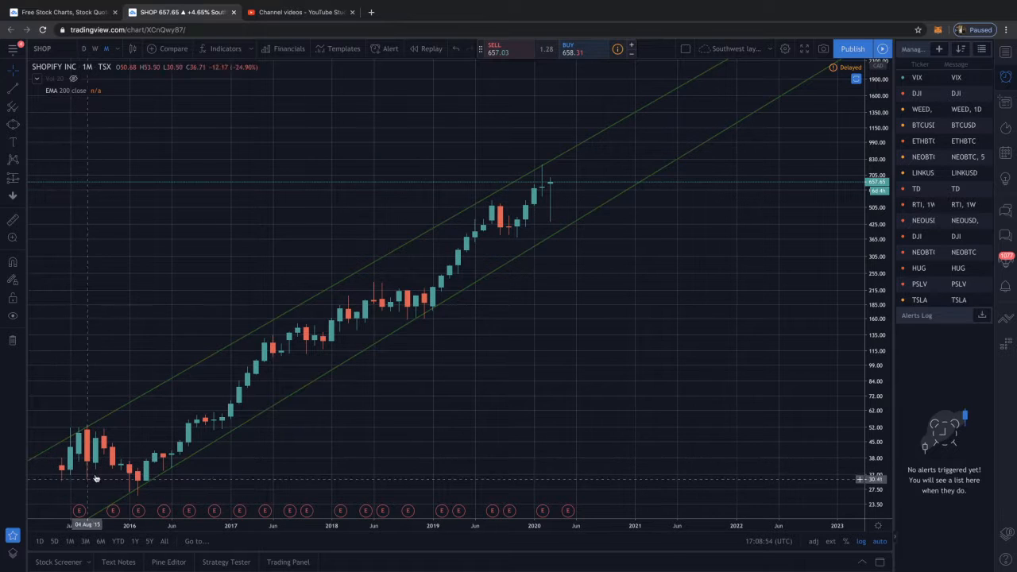
Return the Shopify chart to the weekly interval and examine the price swings between the channel lines since 2017
click(96, 49)
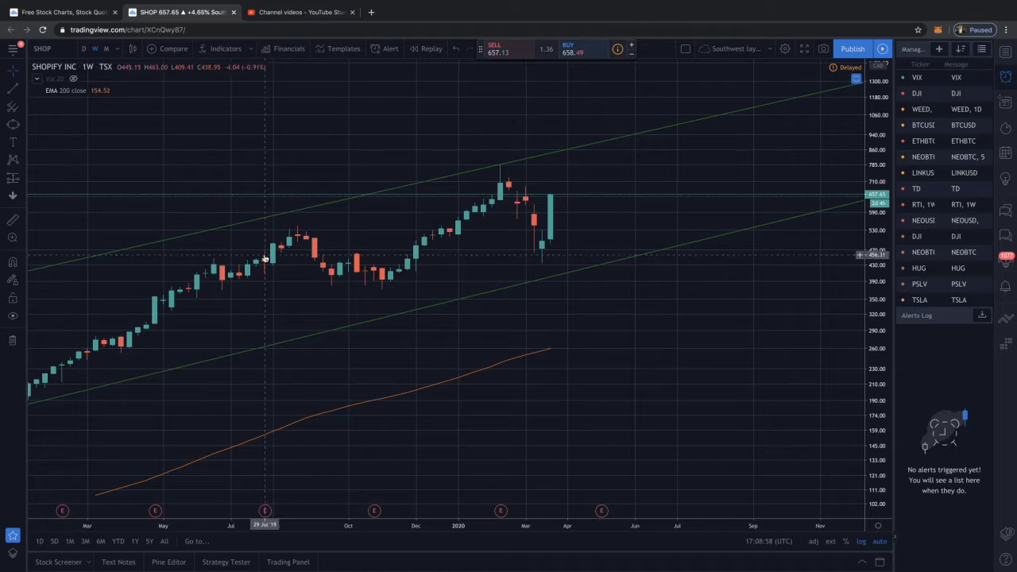
scroll(265, 258, down, 5)
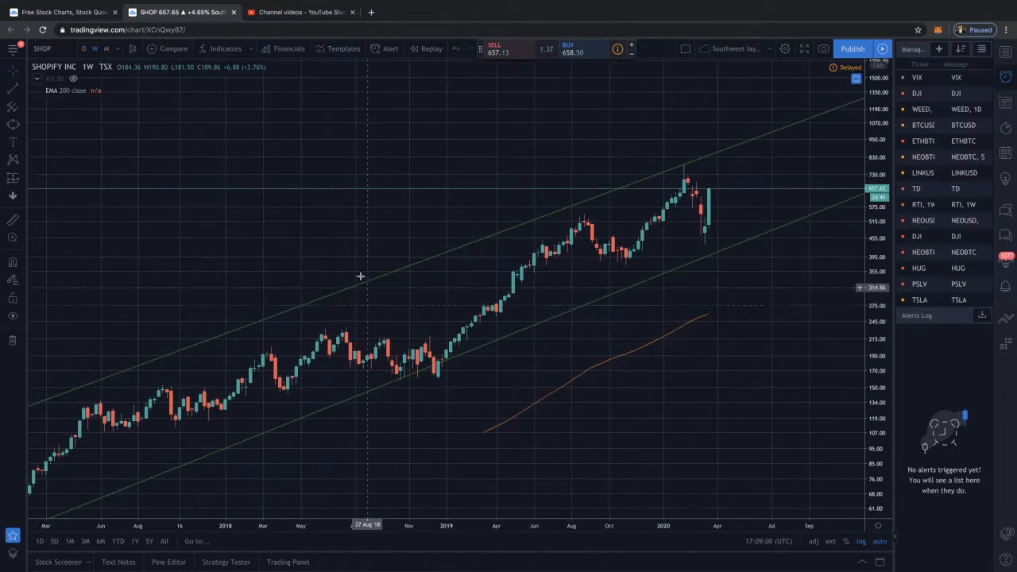
scroll(352, 254, right, 5)
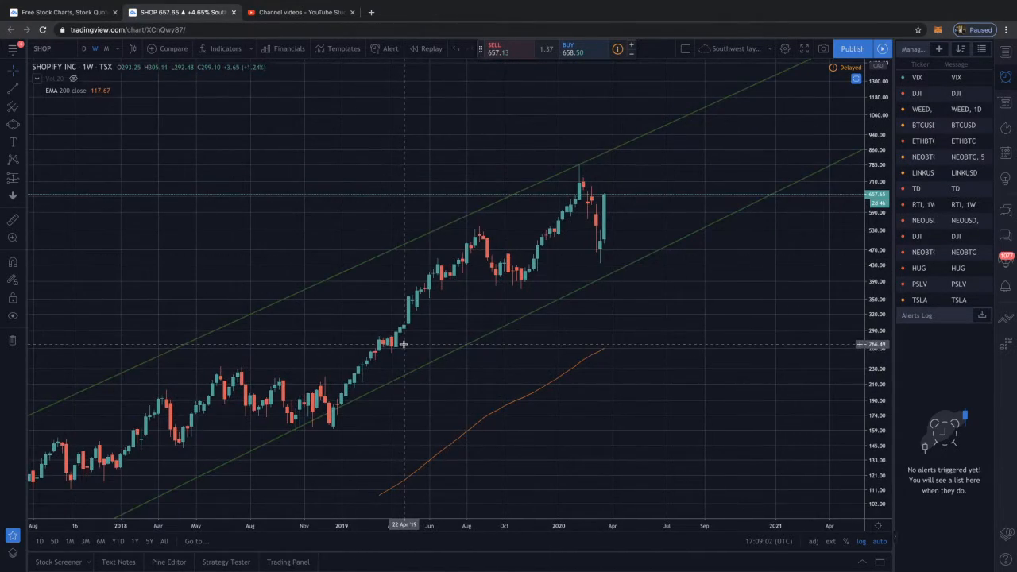
scroll(404, 343, down, 4)
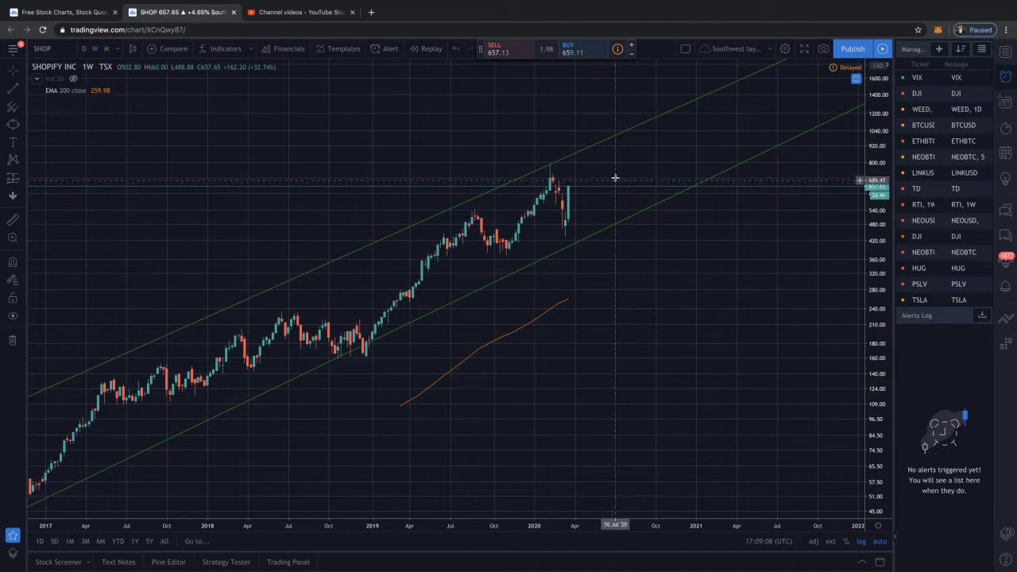
scroll(581, 240, down, 2)
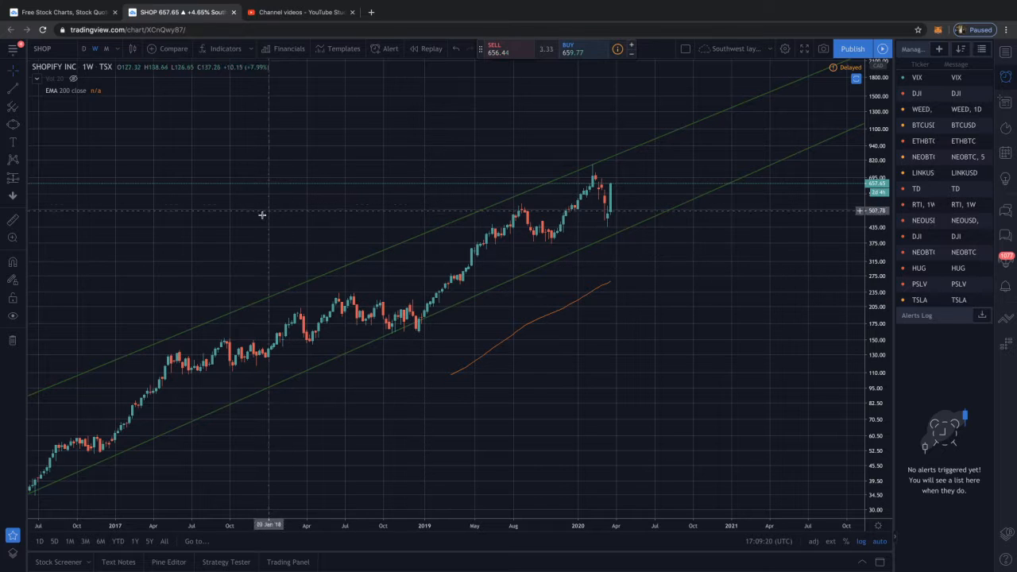
Draw a parallel channel from the mid-February 2016 low at about 26 to about 399 in late April 2019
click(22, 89)
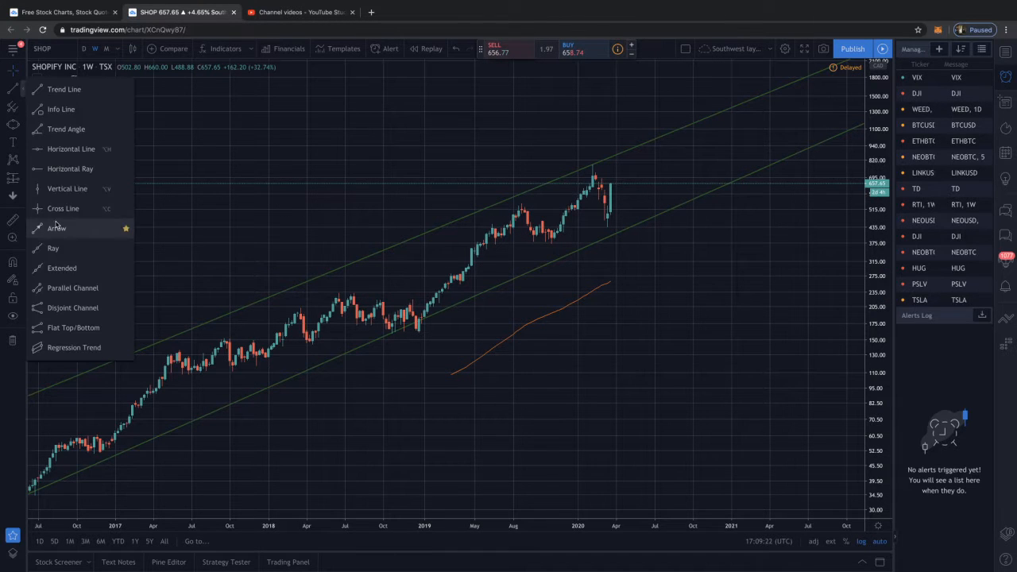
click(61, 291)
scroll(183, 382, down, 5)
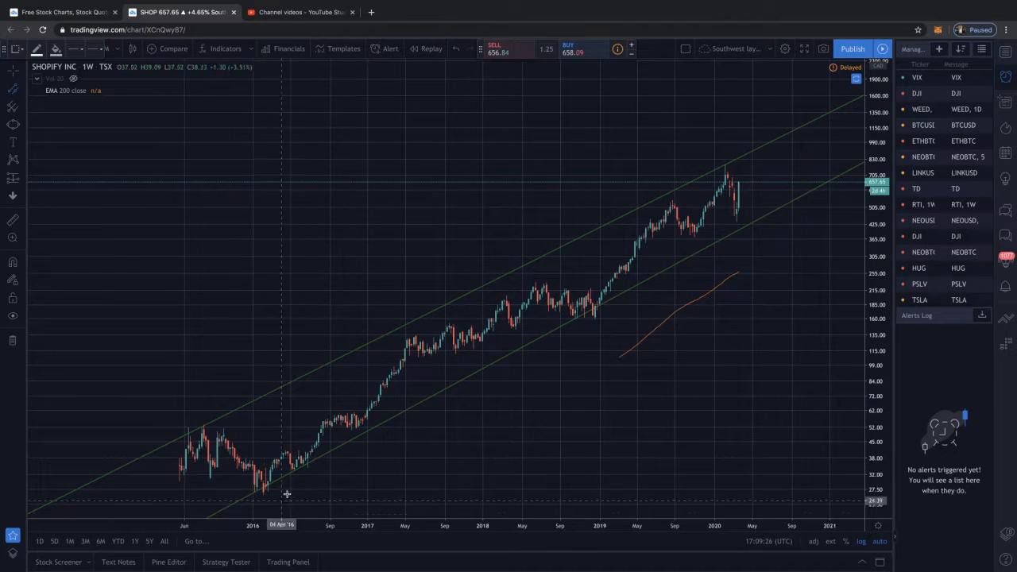
scroll(407, 357, up, 1)
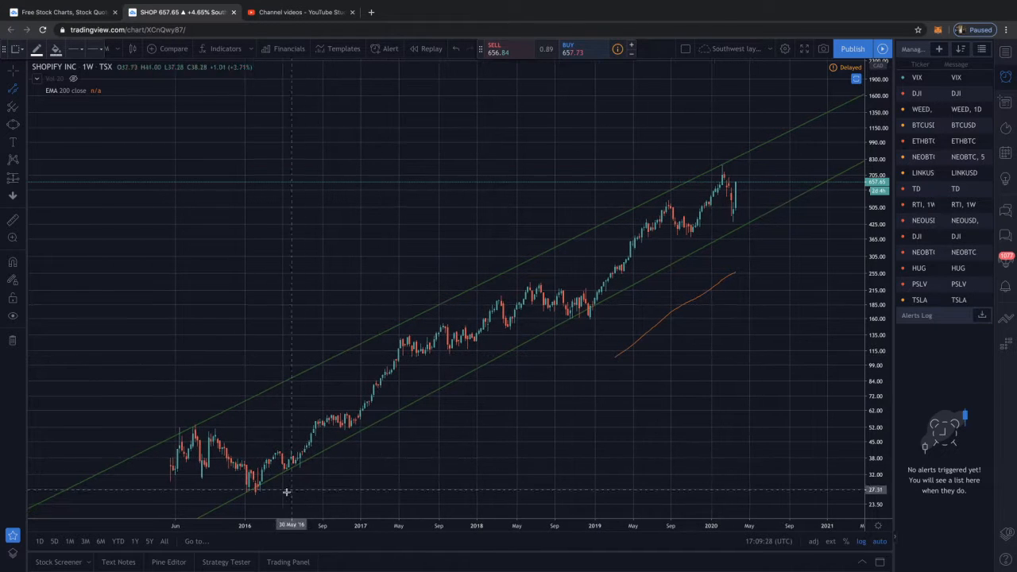
click(257, 494)
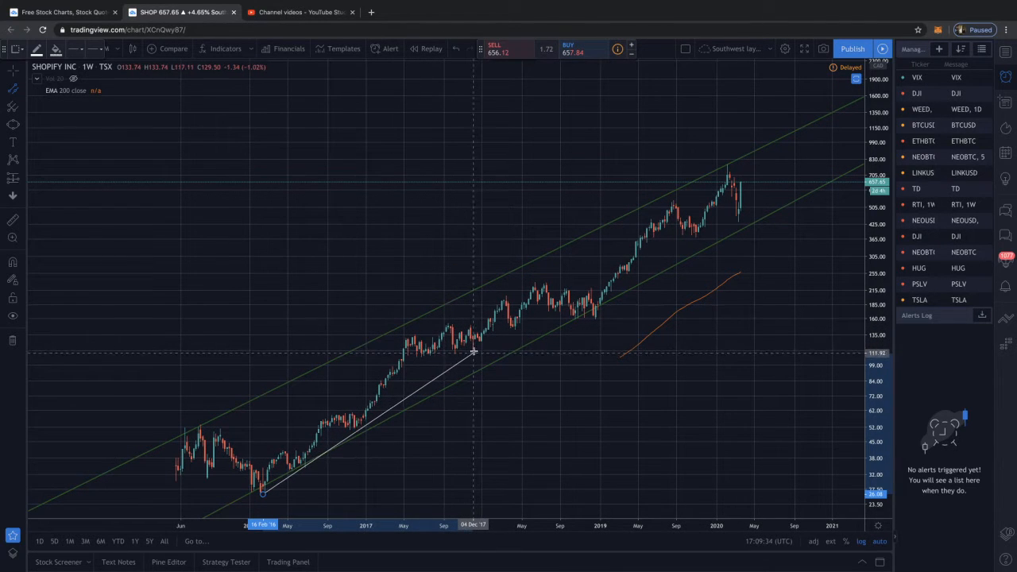
click(635, 229)
click(547, 199)
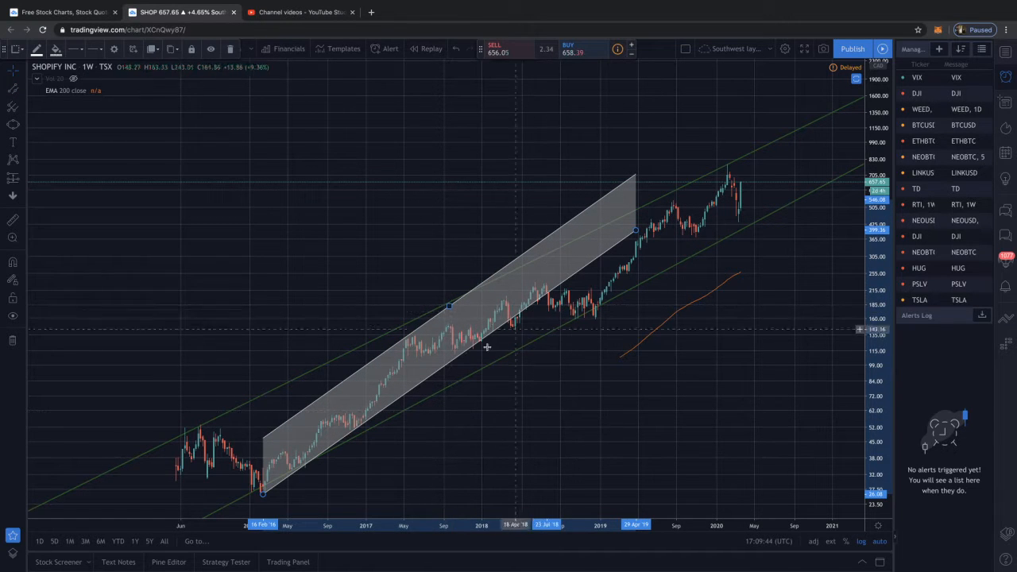
Delete the parallel channel that starts at the February 2016 low
click(627, 238)
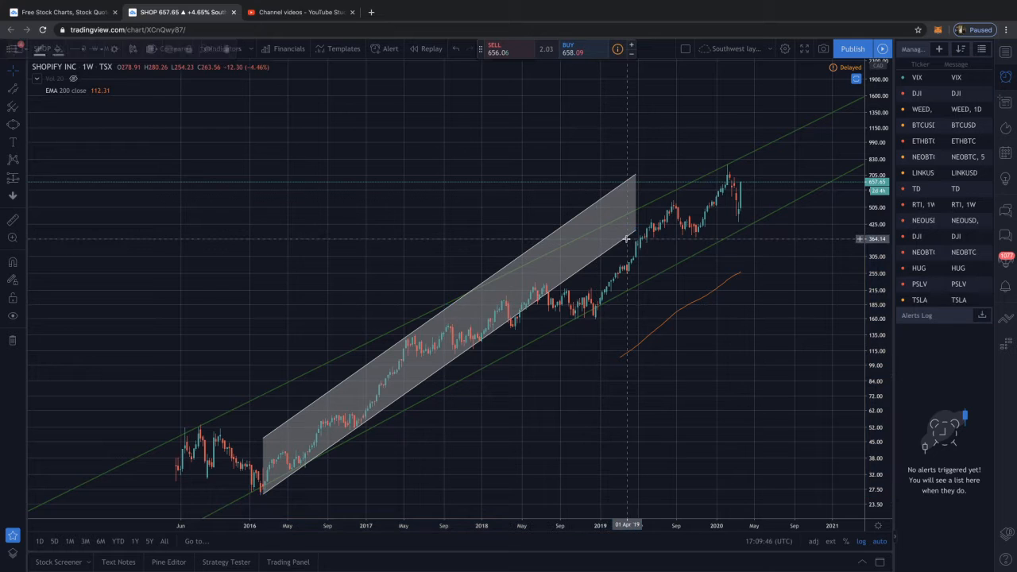
click(563, 226)
key(Delete)
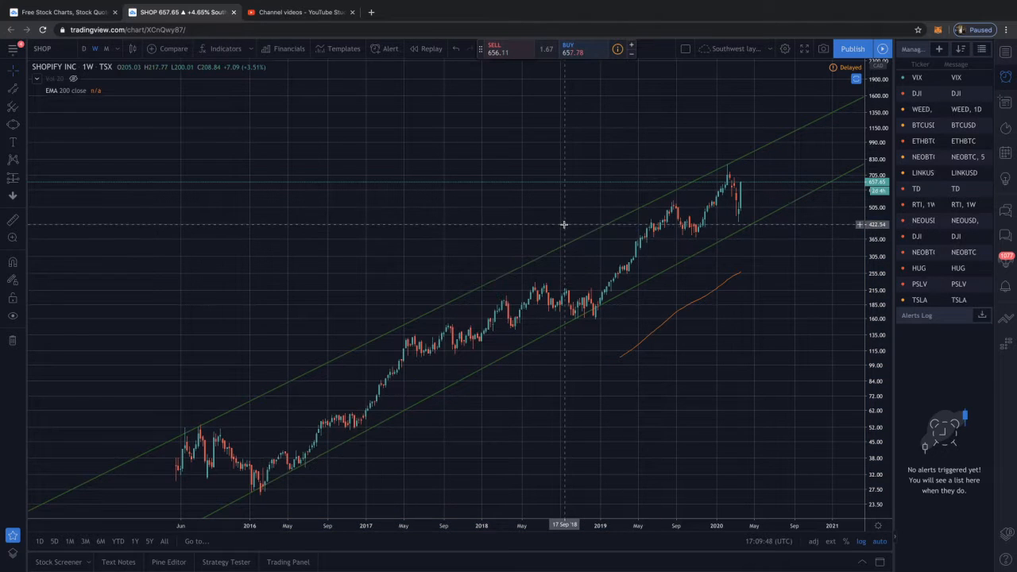
Draw a parallel channel from the December 2018 low at about 157 to about 532 in October 2019, and delete it
click(10, 92)
click(602, 316)
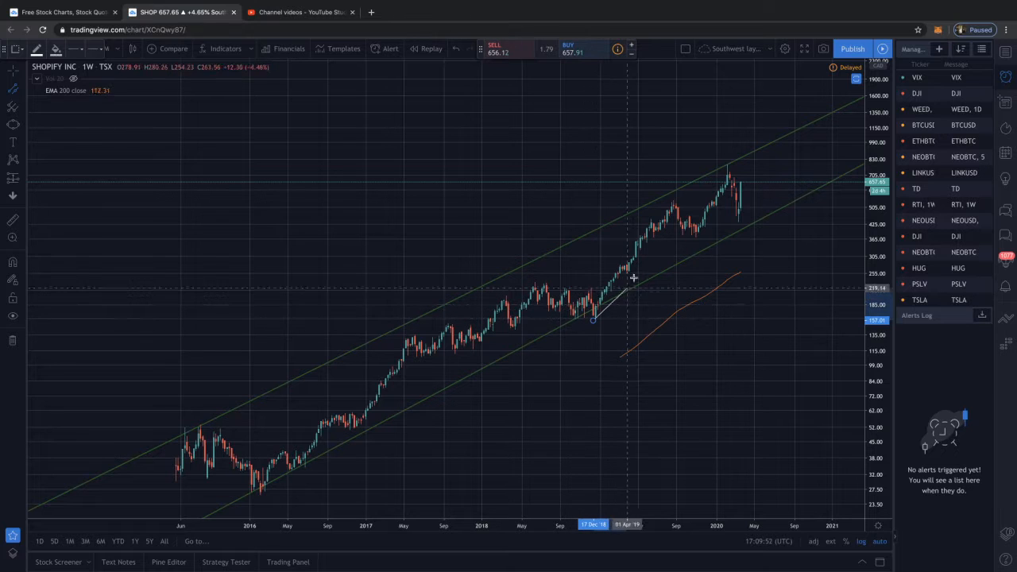
click(687, 203)
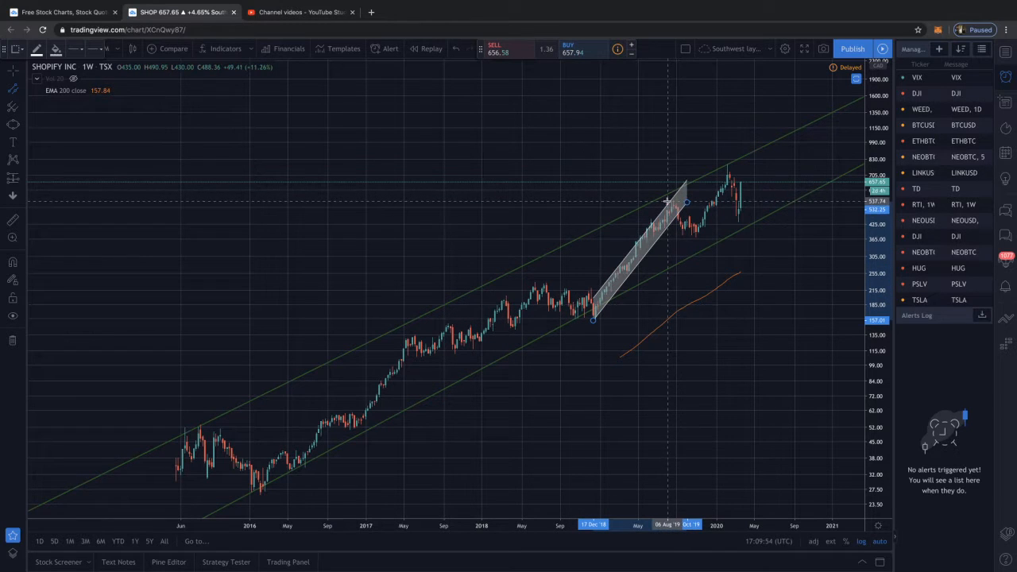
click(659, 202)
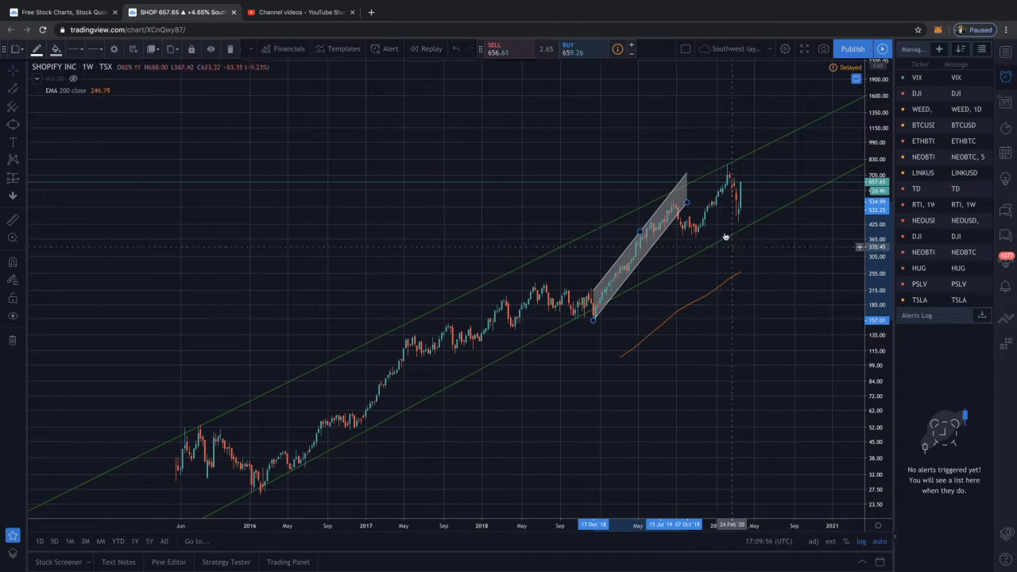
key(Delete)
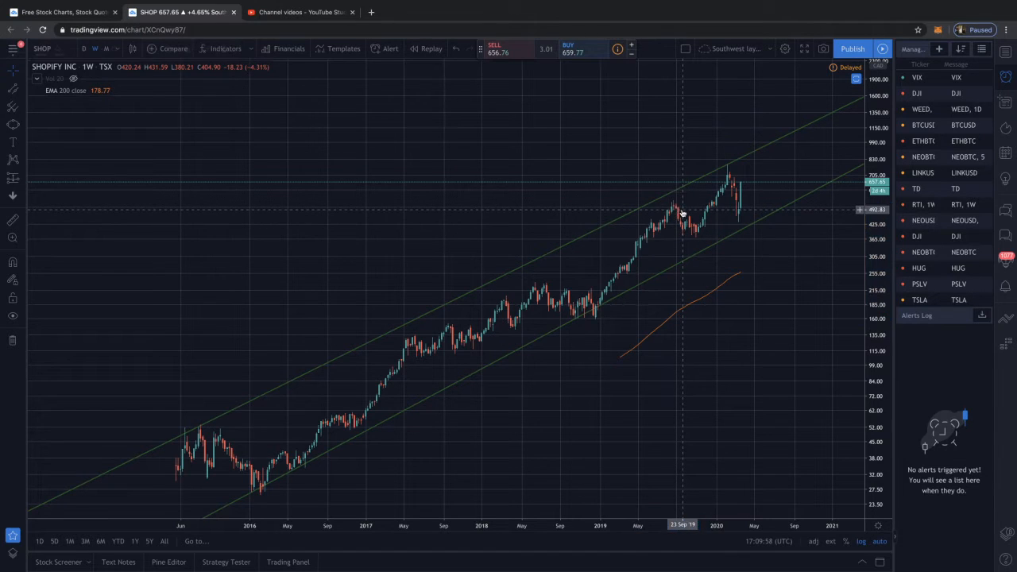
Draw a parallel channel around the latest rally, from about 366 on 4 November 2019 to about 779 on 30 March 2020
scroll(659, 263, up, 5)
scroll(644, 262, up, 1)
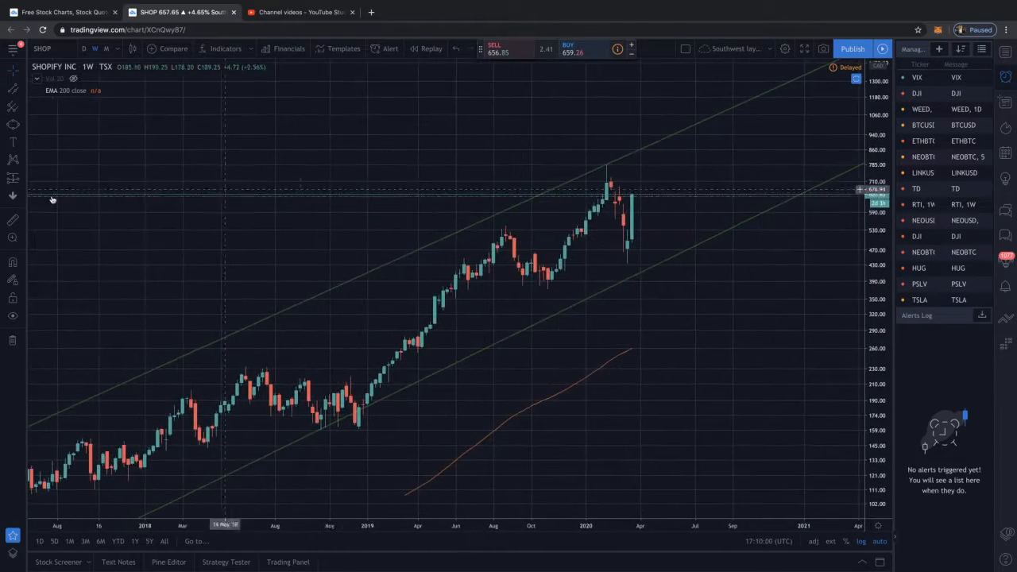
click(11, 93)
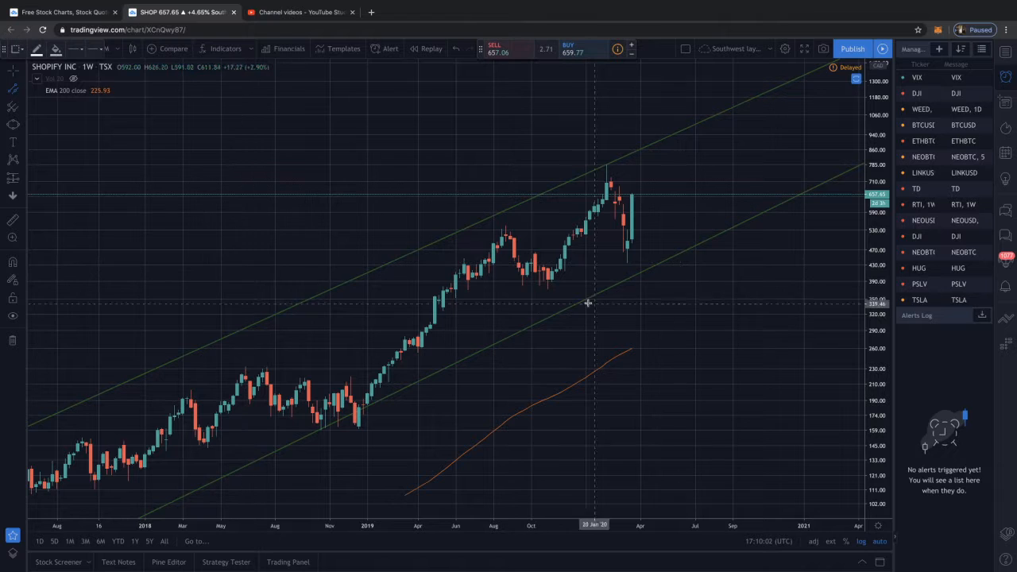
click(548, 291)
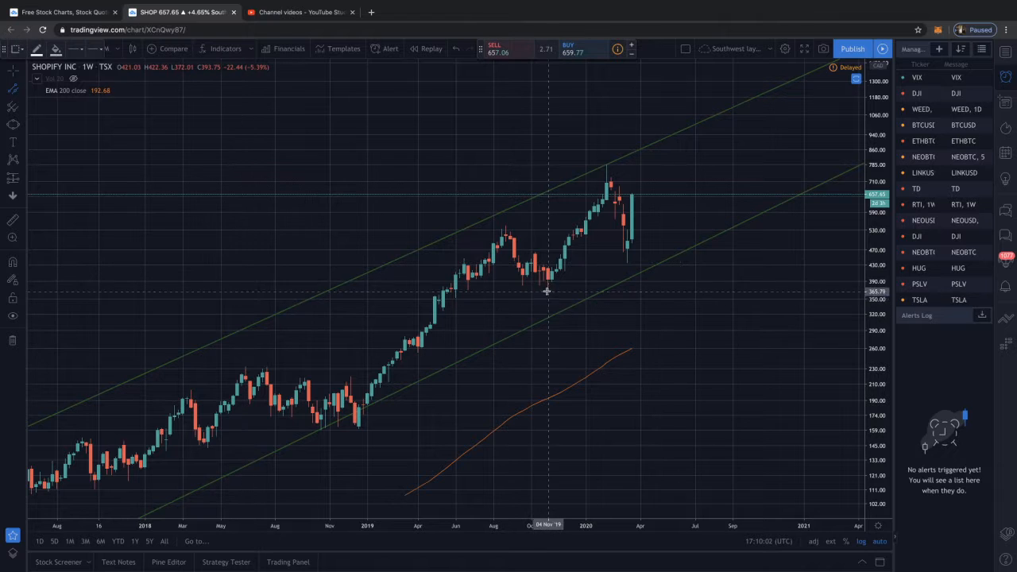
click(636, 166)
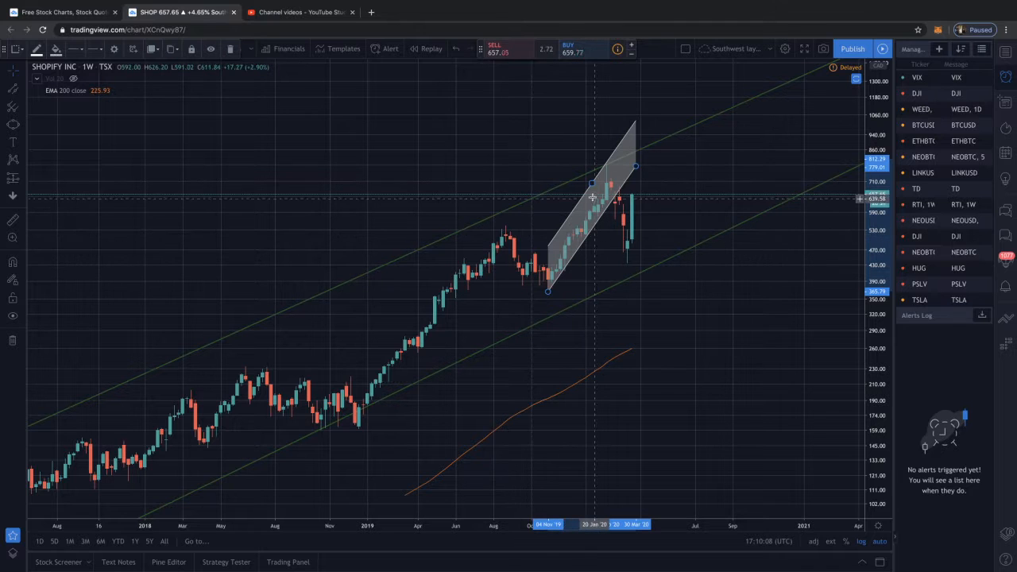
scroll(603, 228, up, 5)
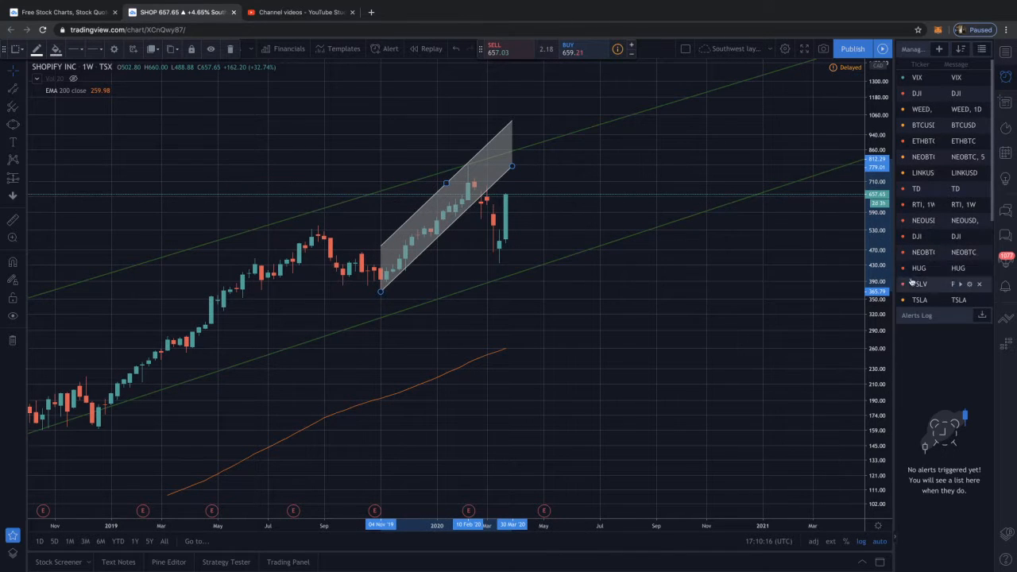
Open the TD chart from the alerts list and examine its nested long-term channels back to 2001
click(916, 189)
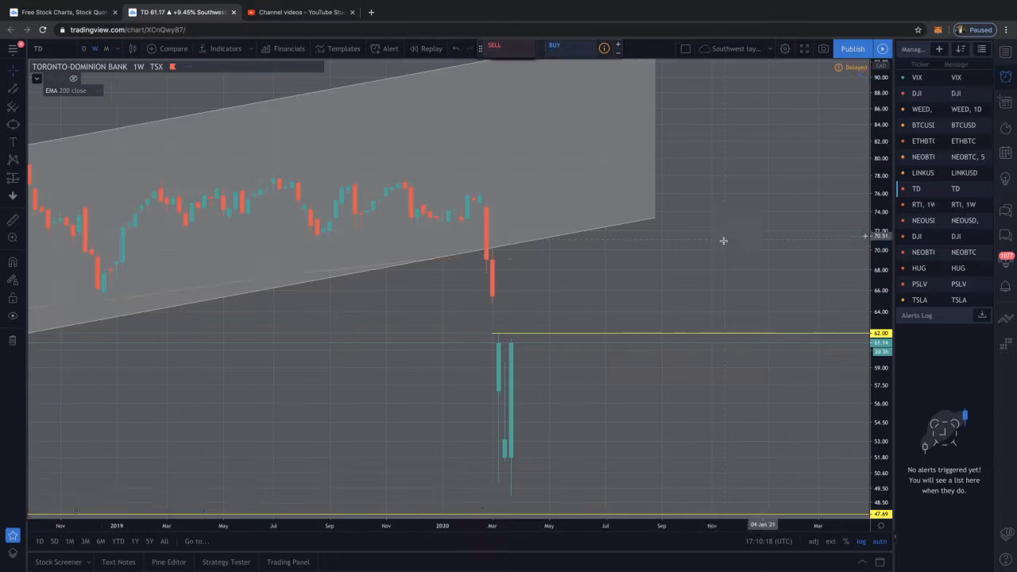
scroll(705, 266, down, 5)
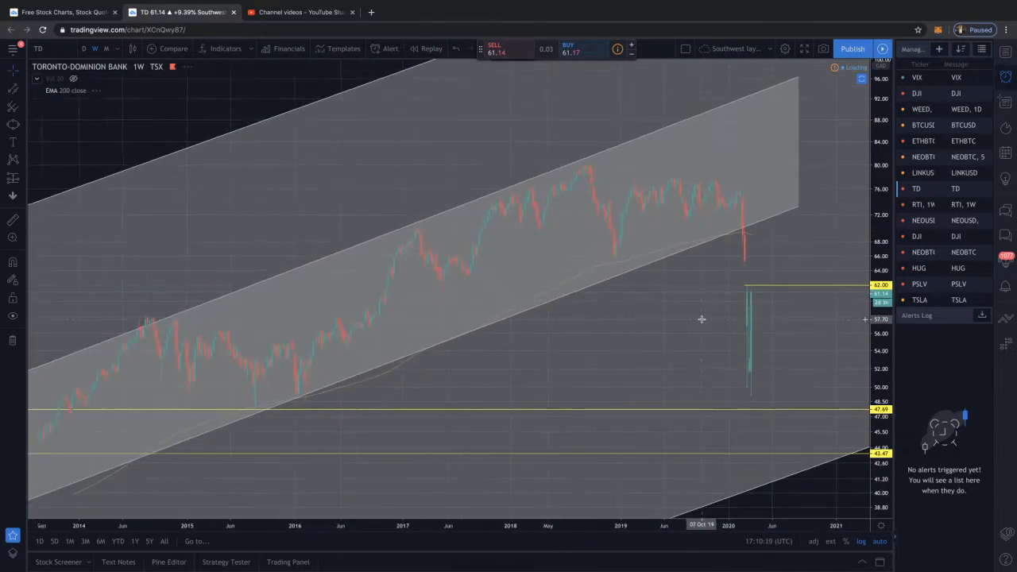
scroll(702, 319, down, 5)
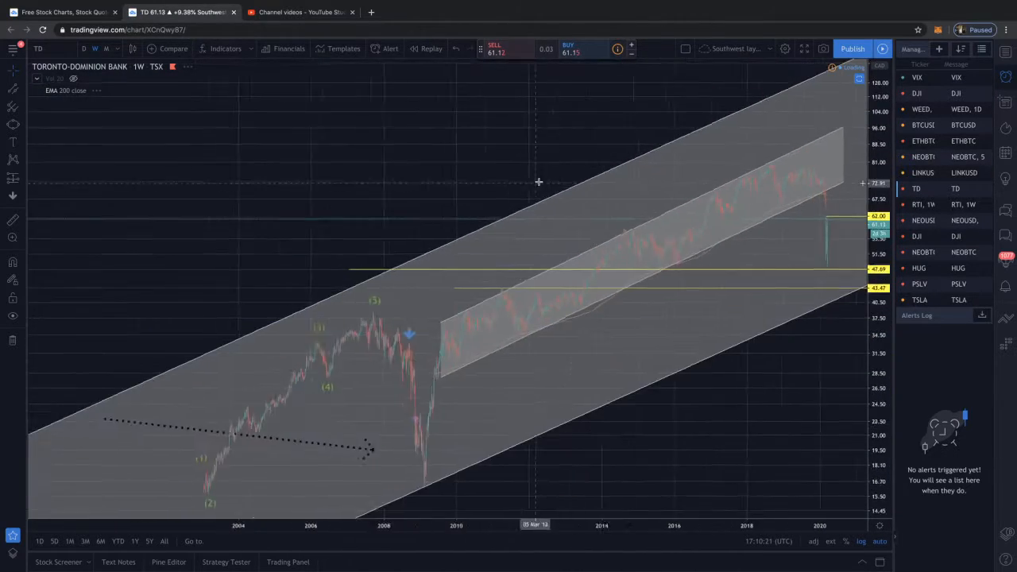
scroll(539, 182, down, 1)
drag(611, 163, 479, 189)
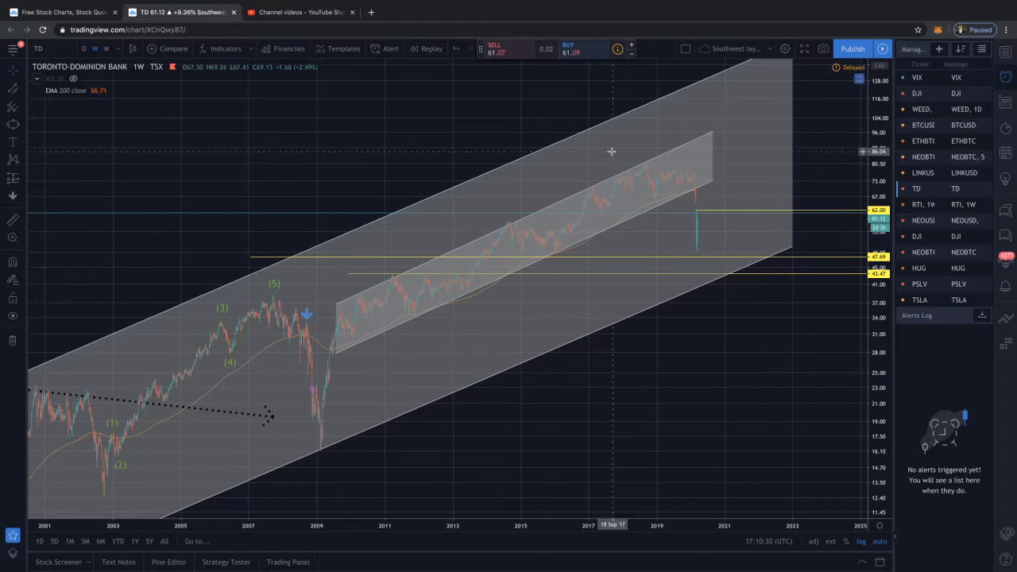
Search for the symbol SHO and load the TSX listing of Shopify Inc (SHOP) on the chart
click(43, 51)
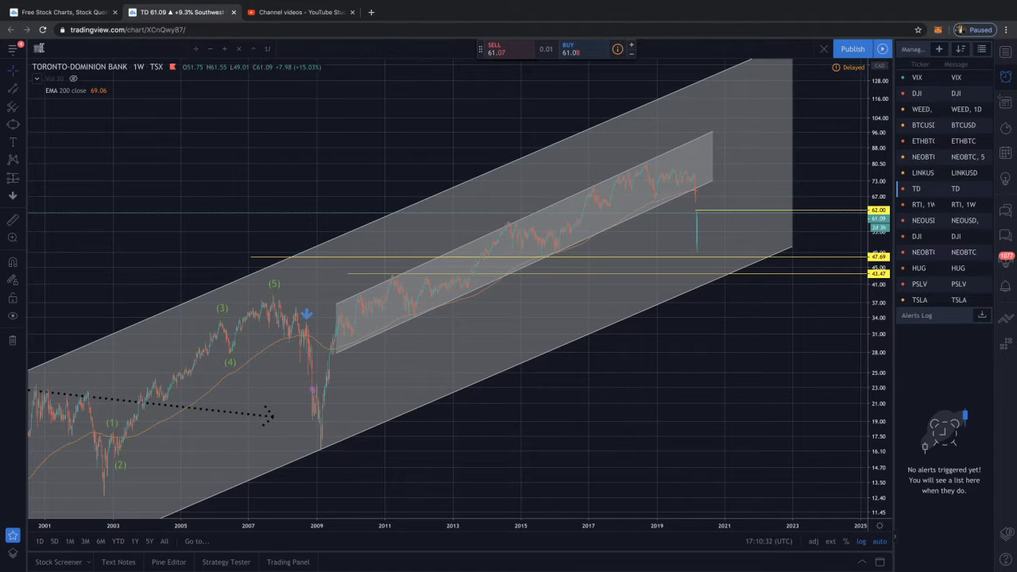
text(SHO)
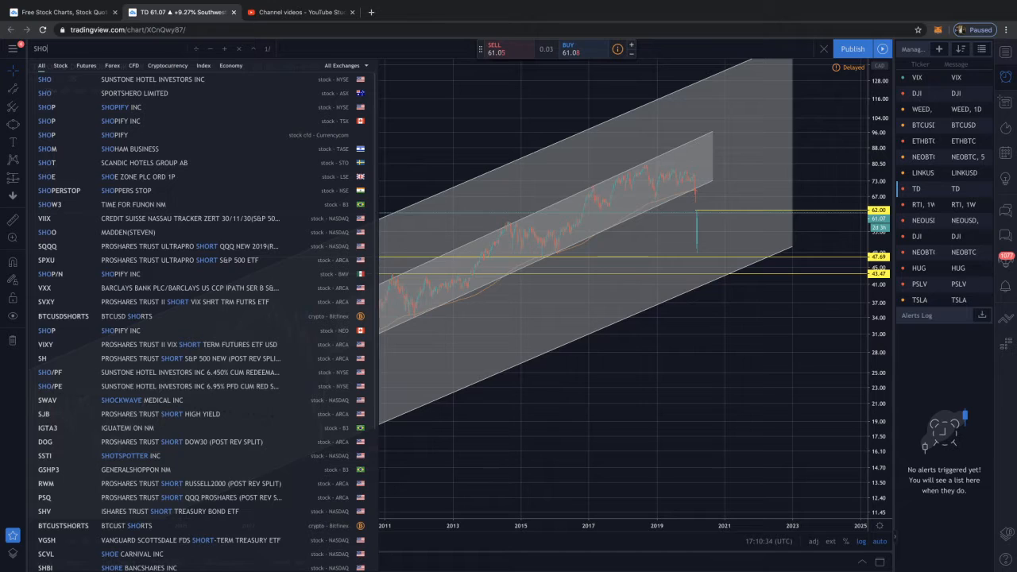
click(139, 123)
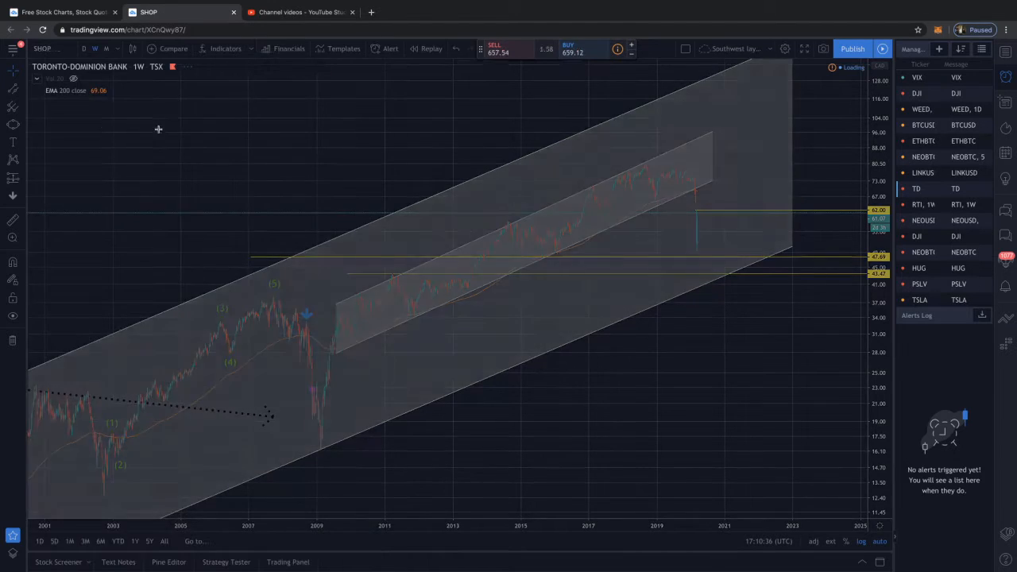
scroll(409, 270, up, 10)
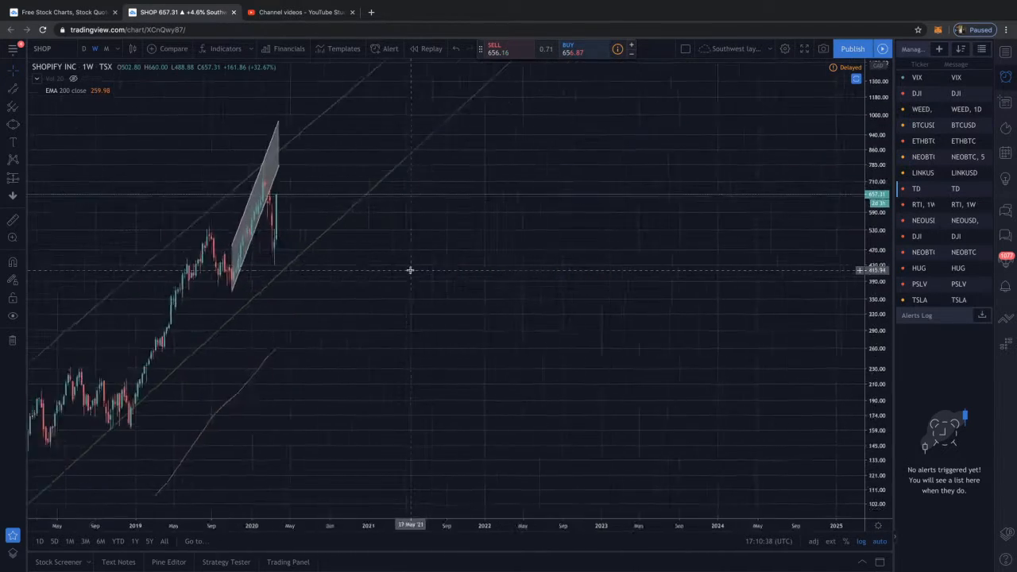
Examine Shopify's weekly chart from 2018 to March 2020 against the long-term green channel and the recent rally channel
drag(509, 276, 704, 288)
drag(596, 287, 724, 299)
scroll(620, 298, up, 5)
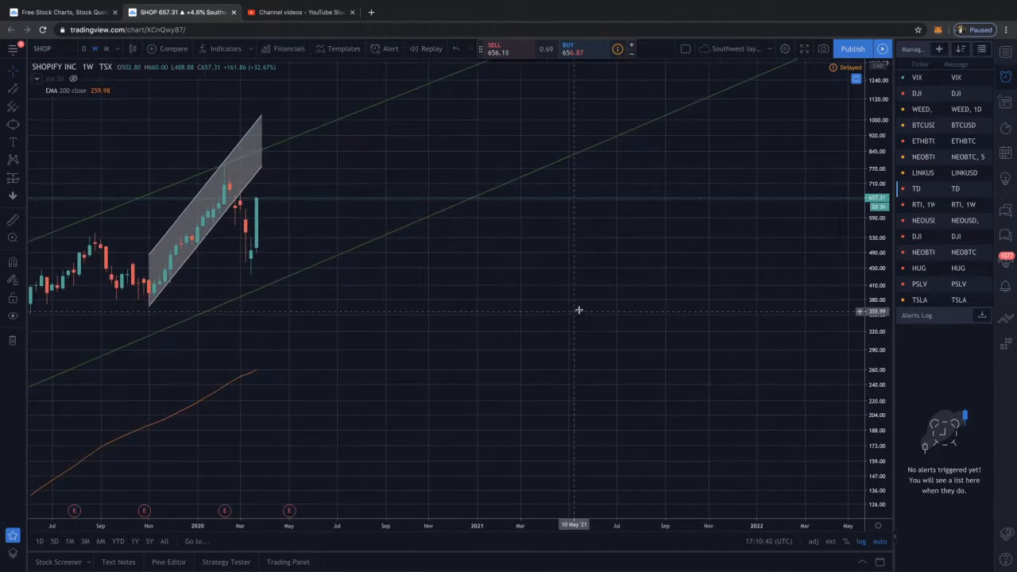
drag(579, 311, 749, 299)
scroll(627, 289, down, 5)
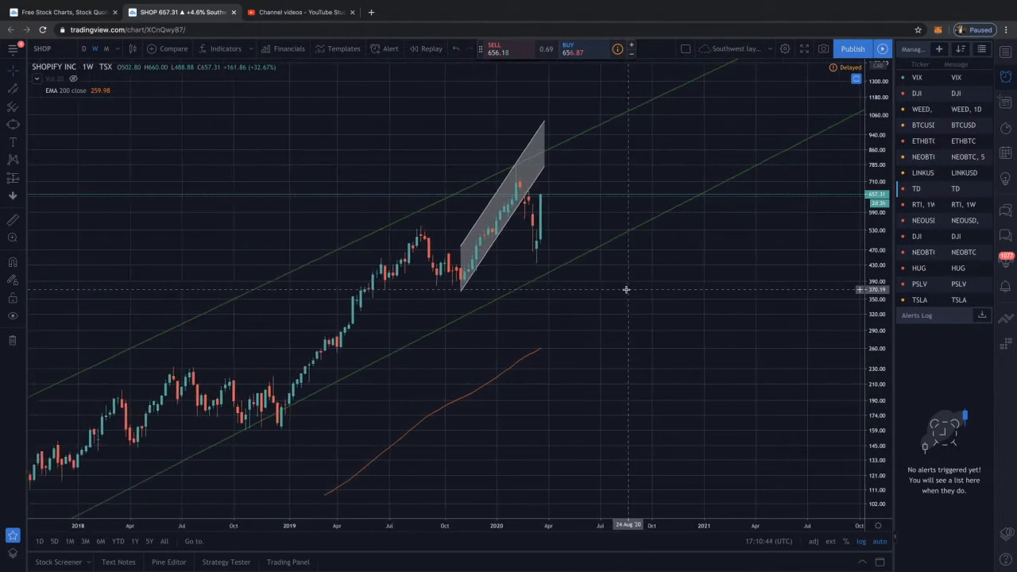
scroll(604, 289, up, 1)
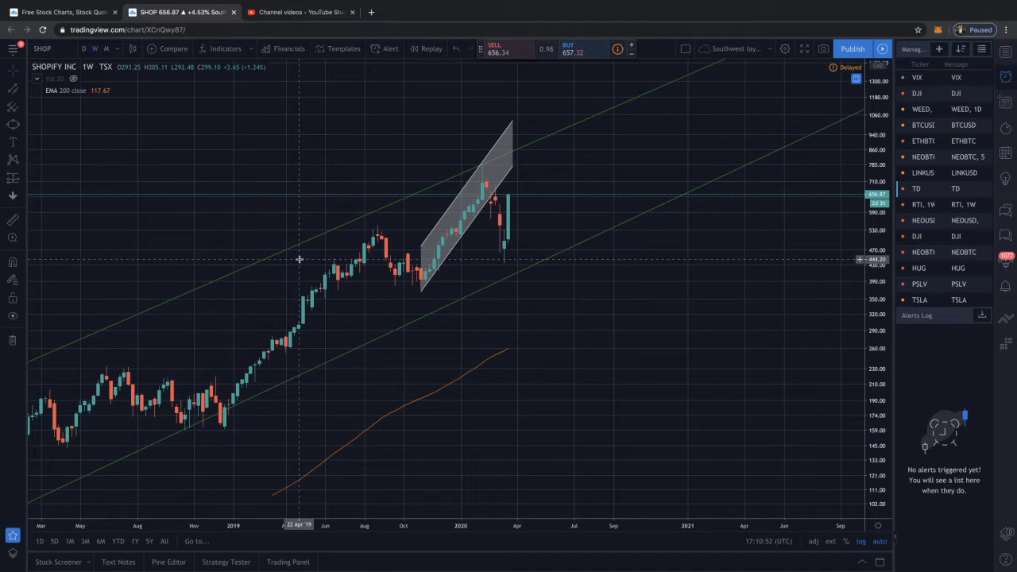
scroll(326, 264, right, 1)
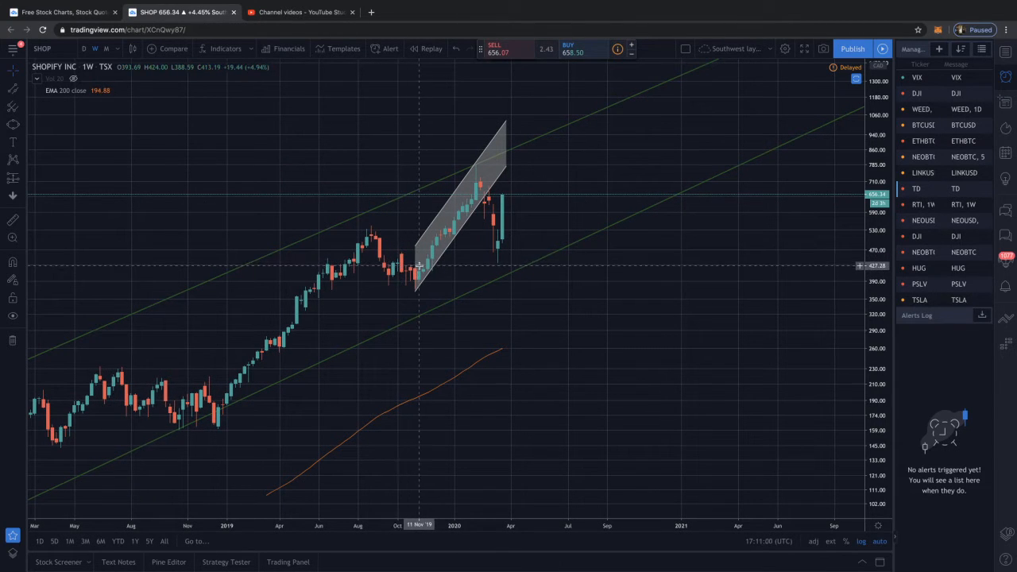
scroll(410, 264, left, 5)
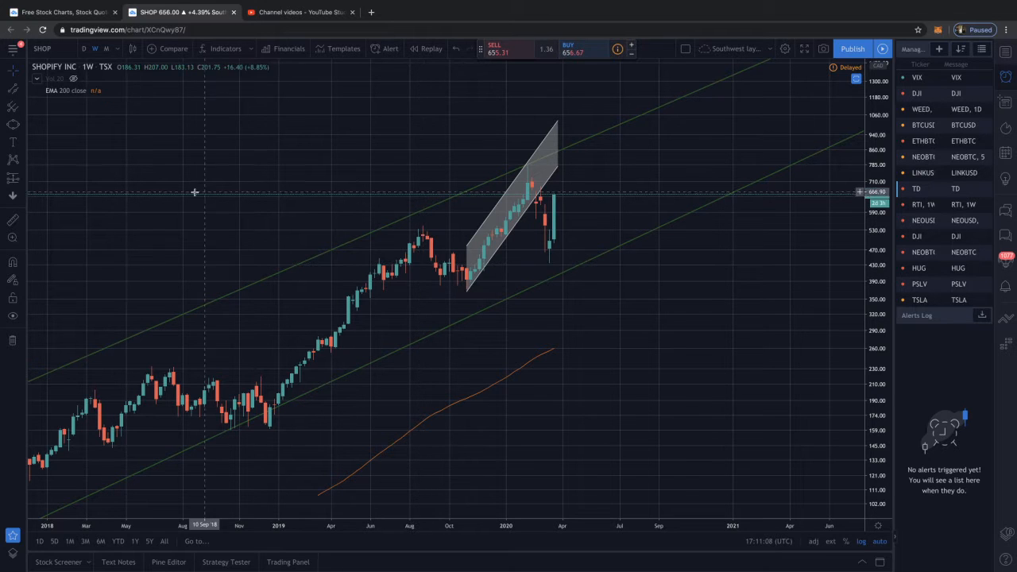
Draw a horizontal ray at 433.71 starting on 8 April 2019, level with the March 2020 low
click(24, 88)
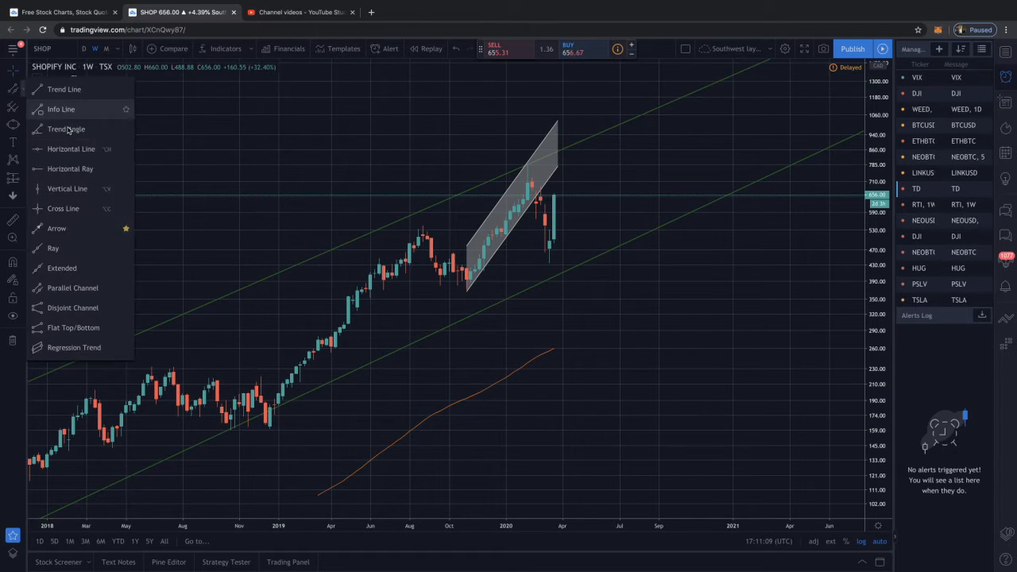
click(86, 168)
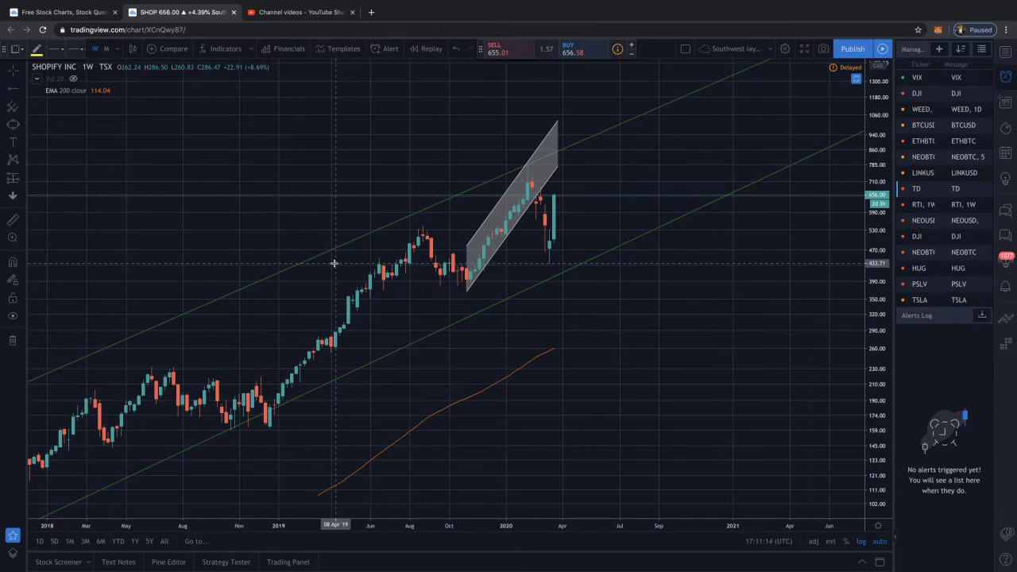
click(335, 263)
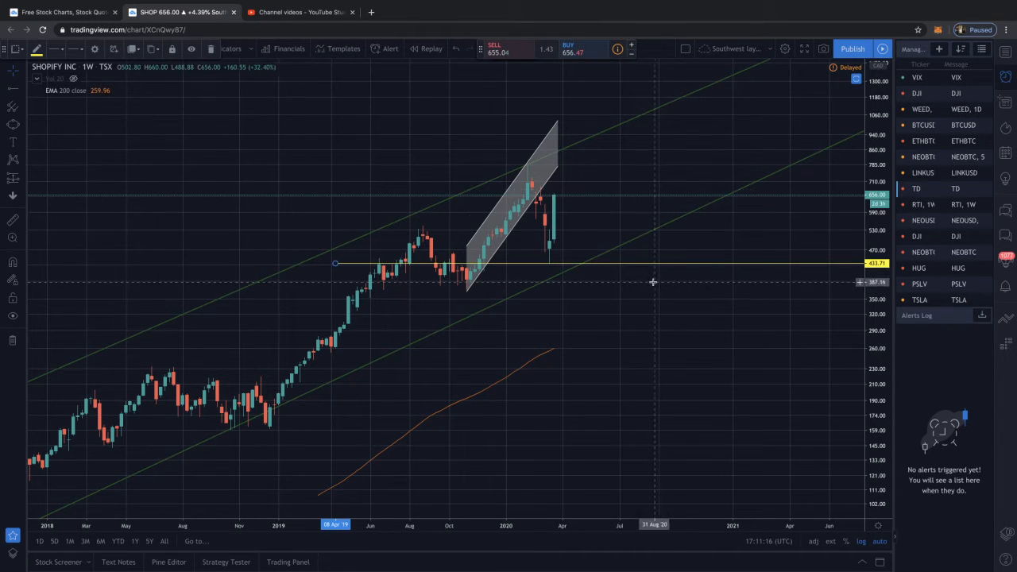
Examine the March 2020 drop and rebound relative to the horizontal ray and the lower edge of the rally channel
scroll(654, 275, up, 2)
drag(676, 243, 581, 236)
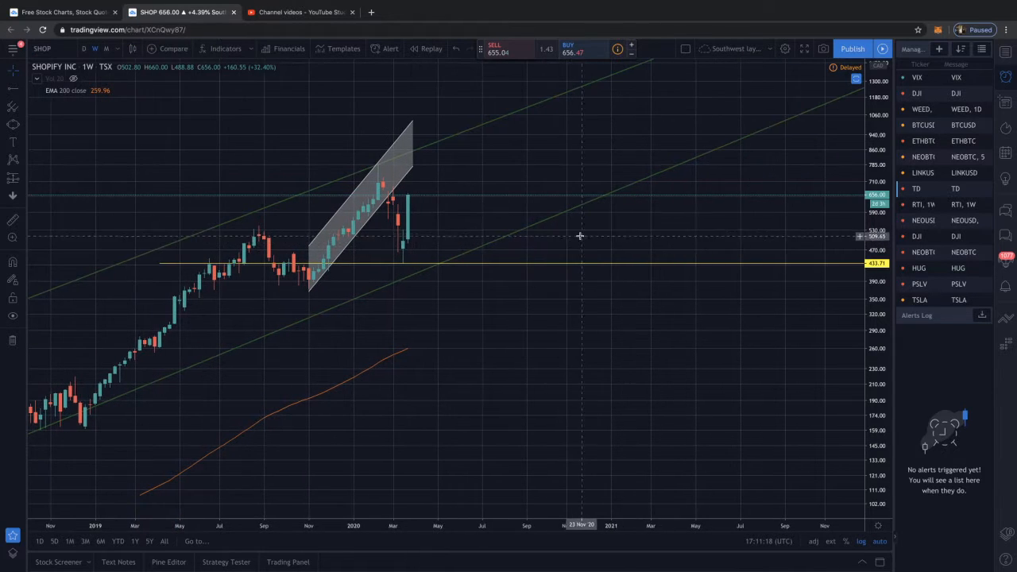
drag(646, 244, 543, 230)
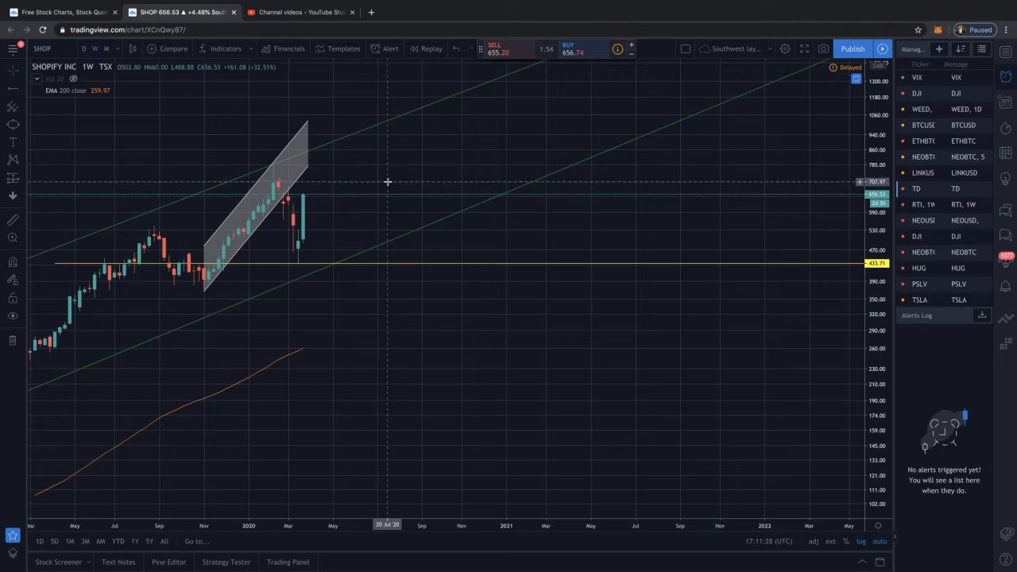
scroll(388, 182, down, 1)
scroll(382, 183, up, 3)
mouse_move(357, 184)
mouse_down()
mouse_move(420, 173)
mouse_move(377, 184)
mouse_up()
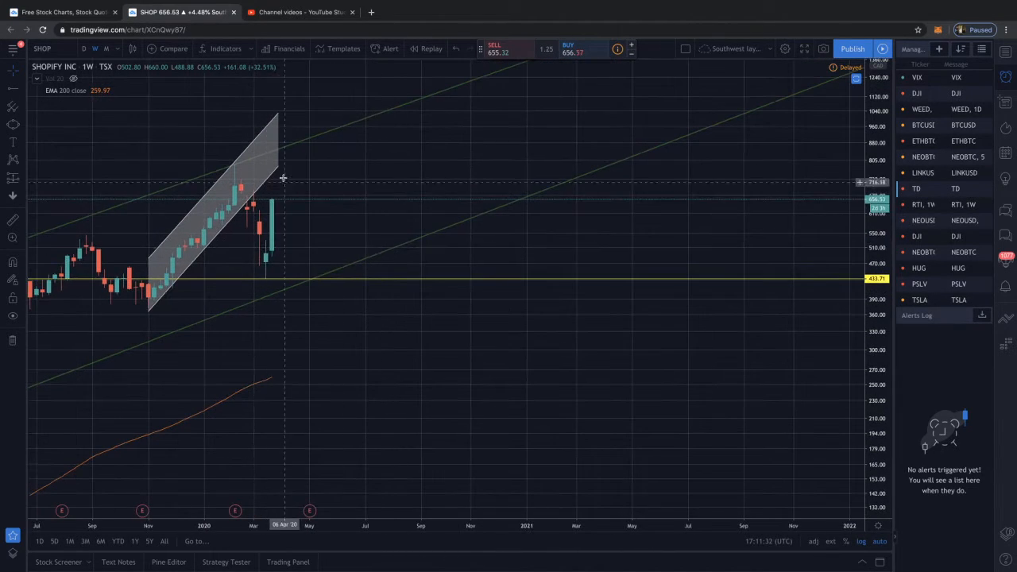
scroll(314, 219, down, 3)
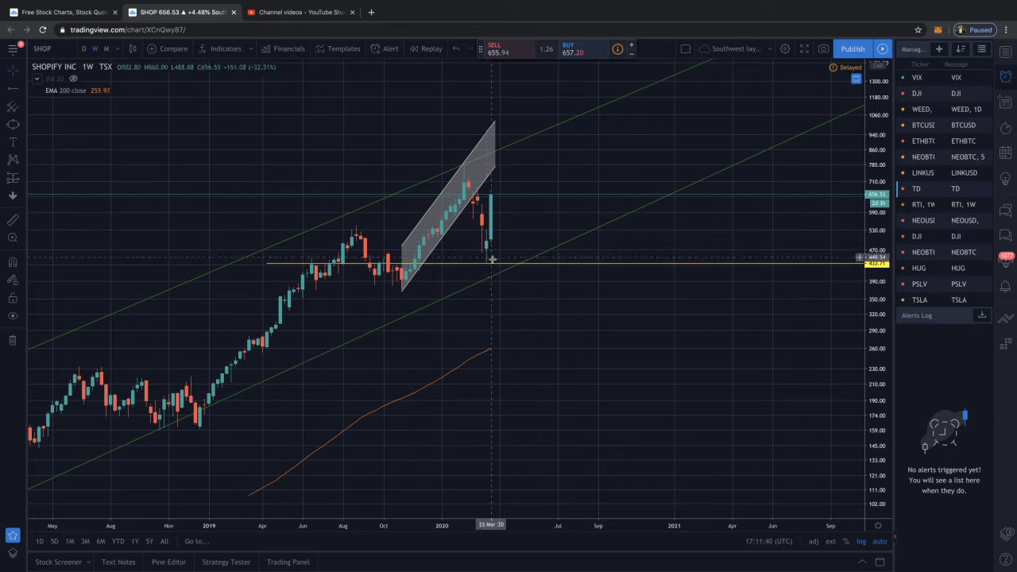
scroll(490, 263, up, 4)
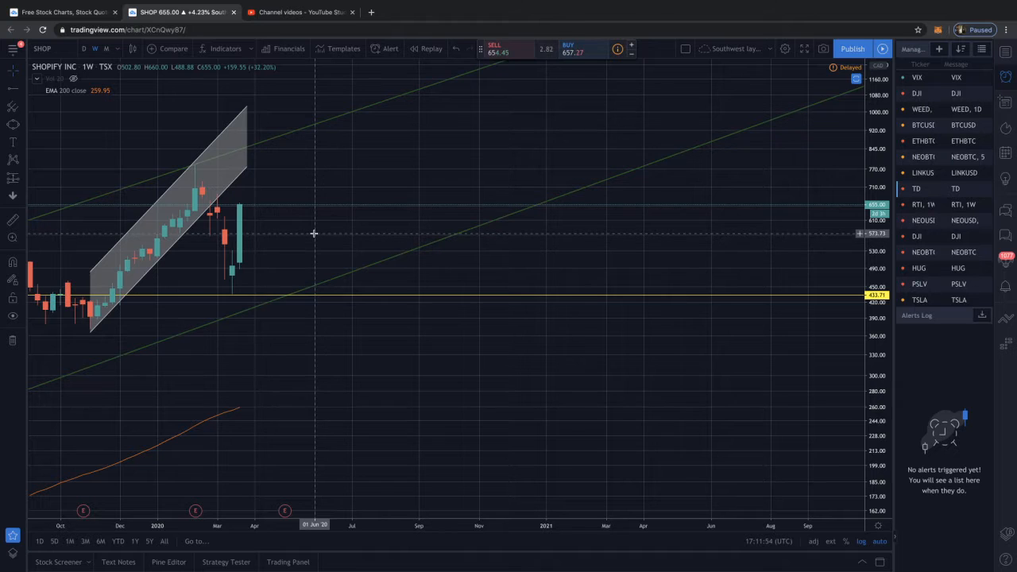
scroll(314, 233, down, 5)
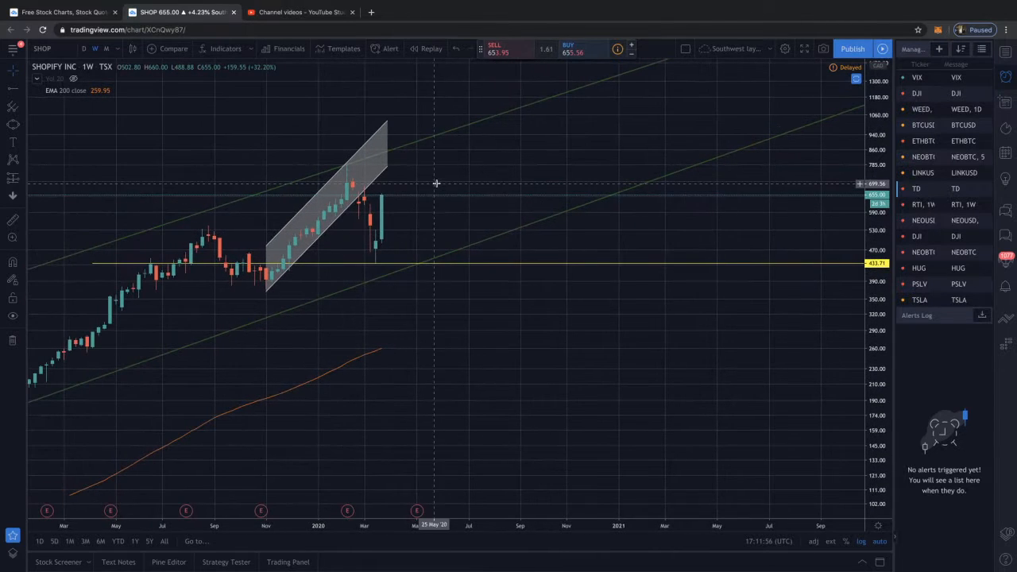
Examine Shopify's full weekly history back to 2015 inside the green channel, and the latest candles up close
scroll(439, 185, left, 10)
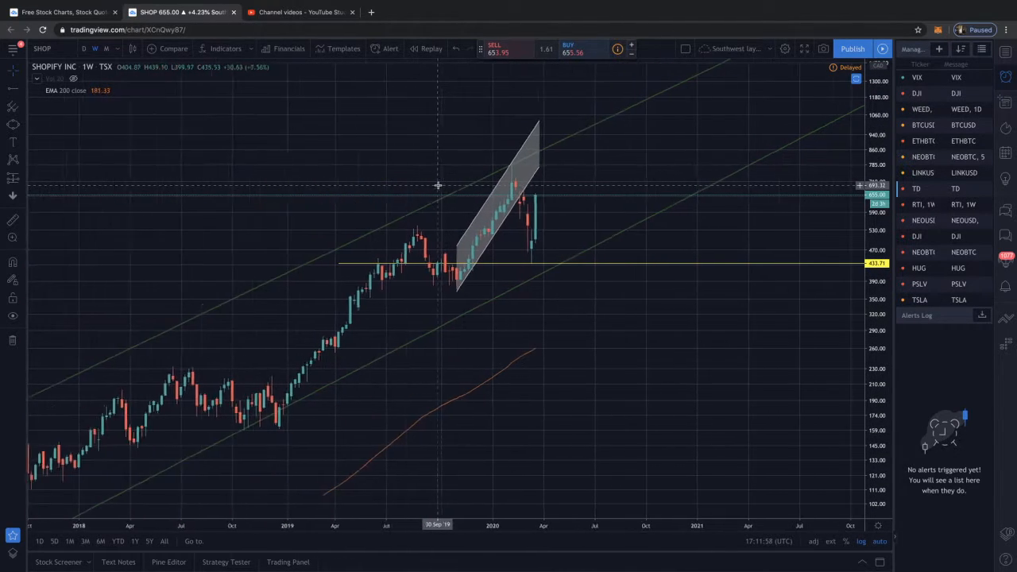
scroll(438, 184, left, 3)
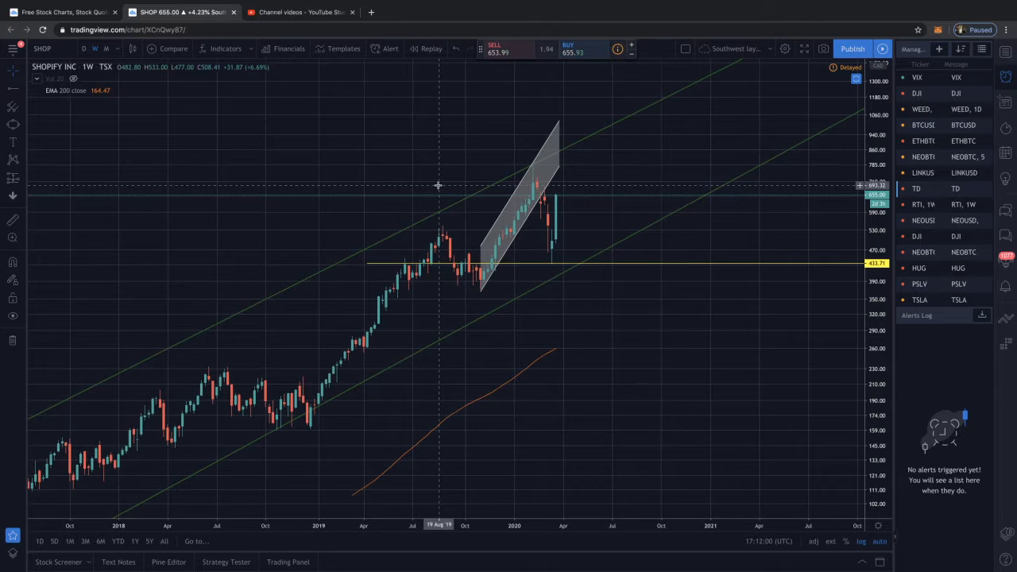
scroll(438, 184, down, 3)
scroll(438, 184, left, 1)
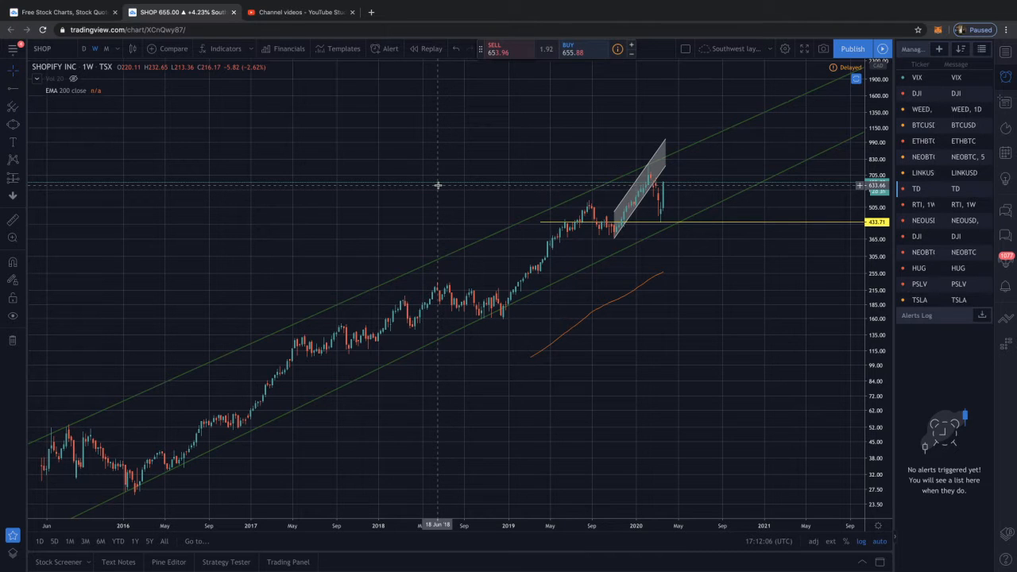
scroll(438, 185, up, 3)
drag(447, 172, 297, 182)
scroll(384, 177, up, 1)
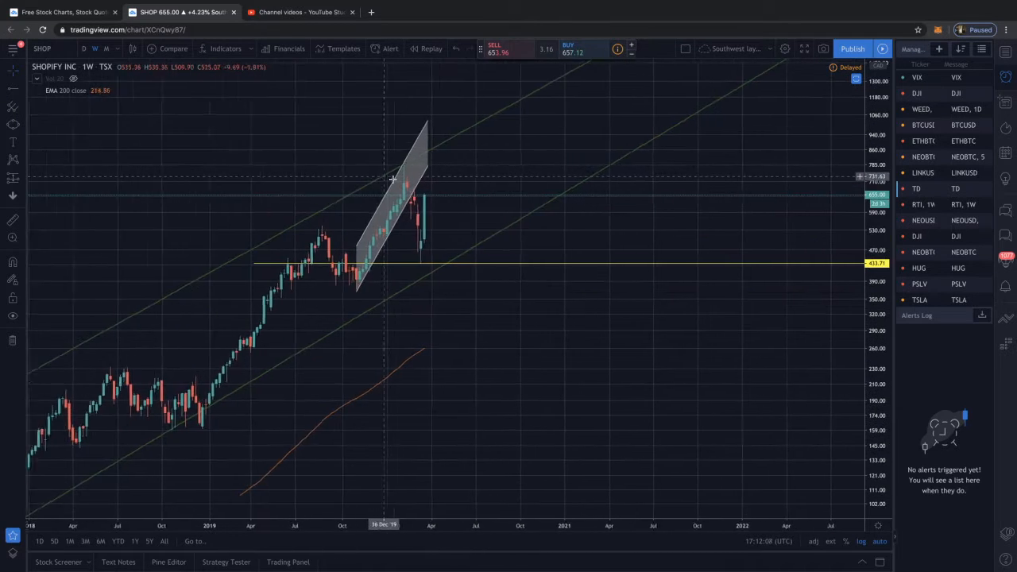
scroll(454, 182, up, 1)
scroll(459, 200, down, 1)
scroll(442, 202, up, 4)
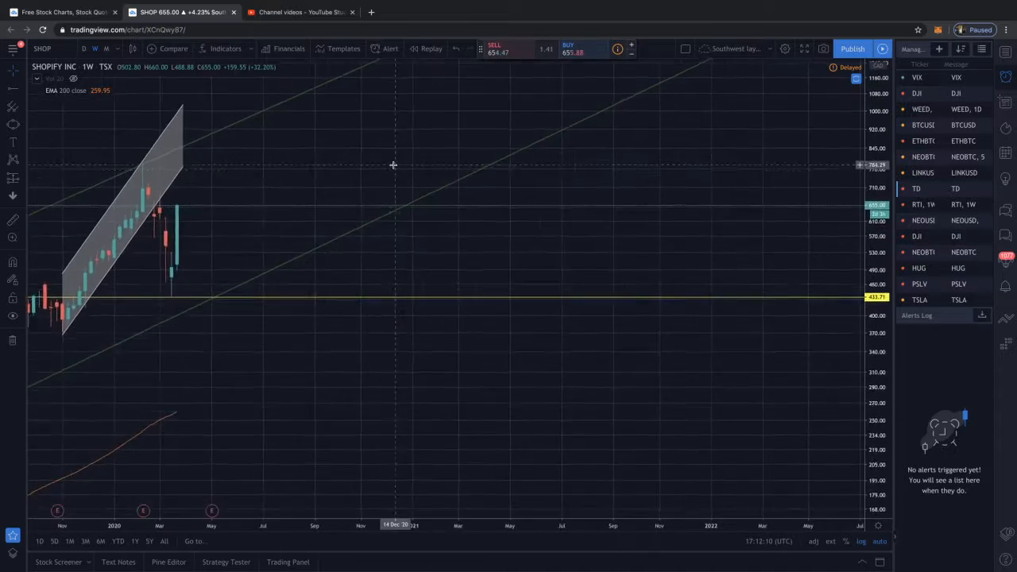
drag(392, 165, 454, 205)
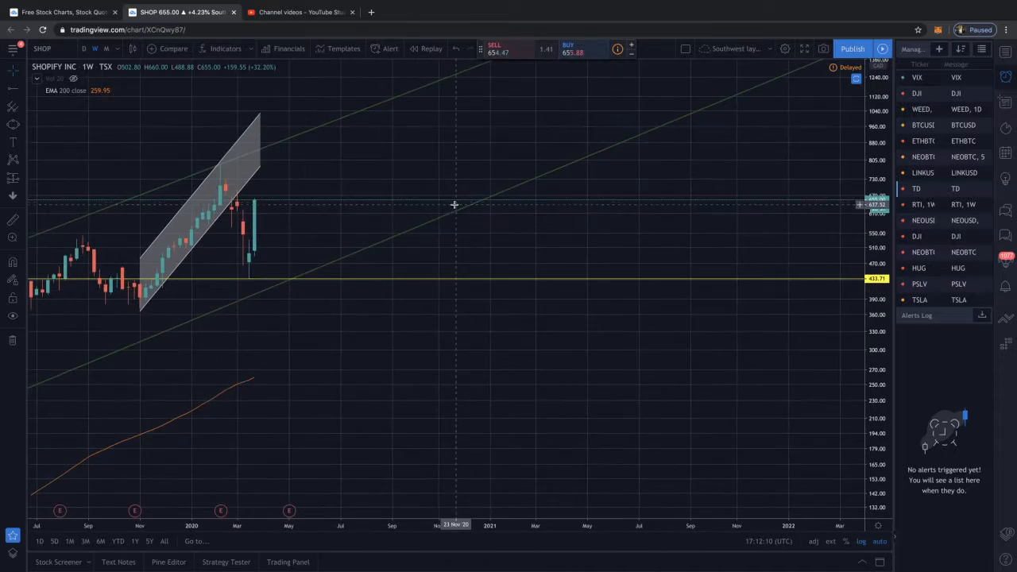
Switch the Shopify chart to the daily timeframe and examine the rally channel and the March 2020 drop
click(85, 51)
scroll(380, 217, down, 5)
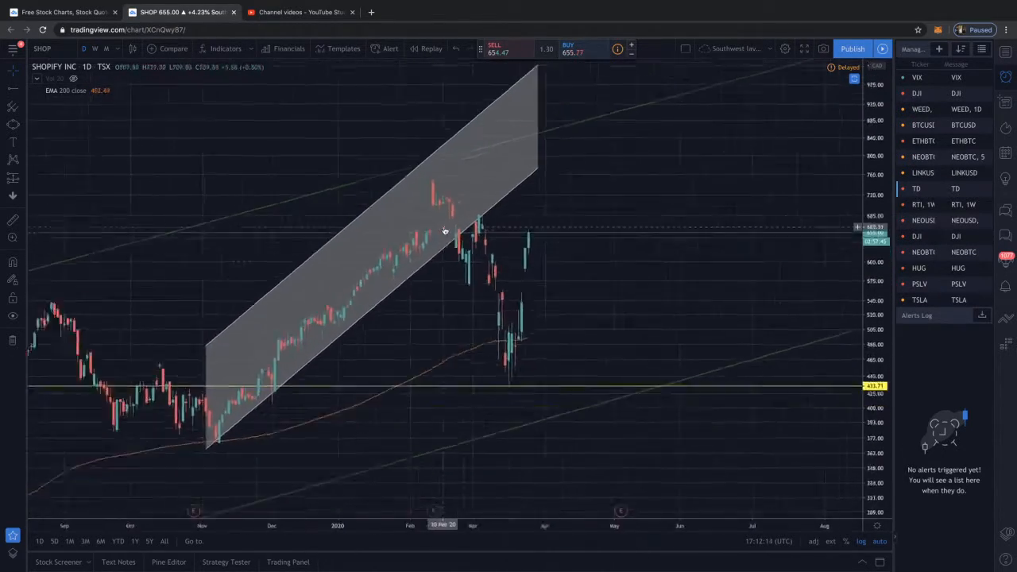
scroll(447, 231, down, 1)
drag(688, 256, 581, 252)
scroll(594, 257, down, 4)
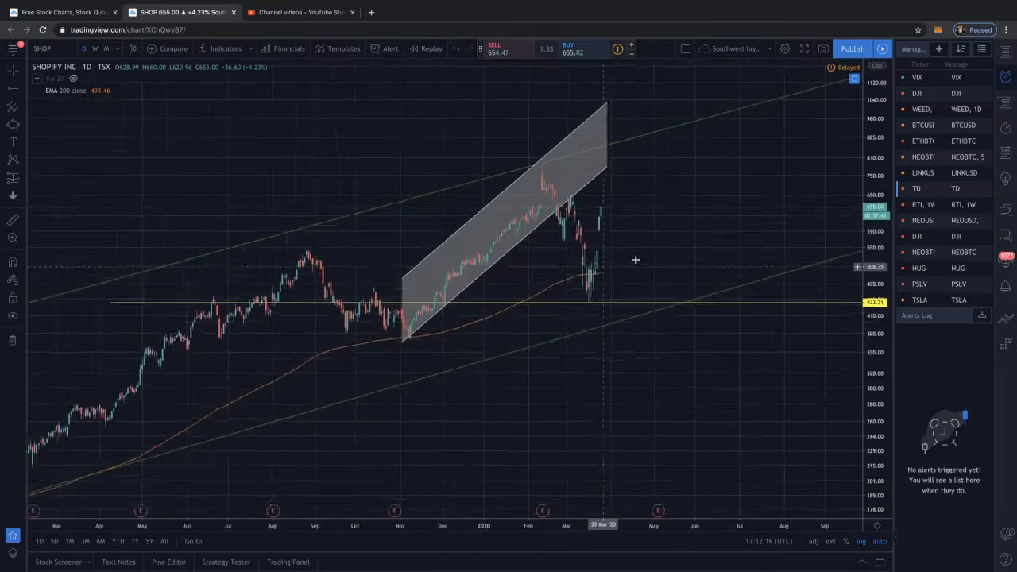
scroll(636, 260, down, 2)
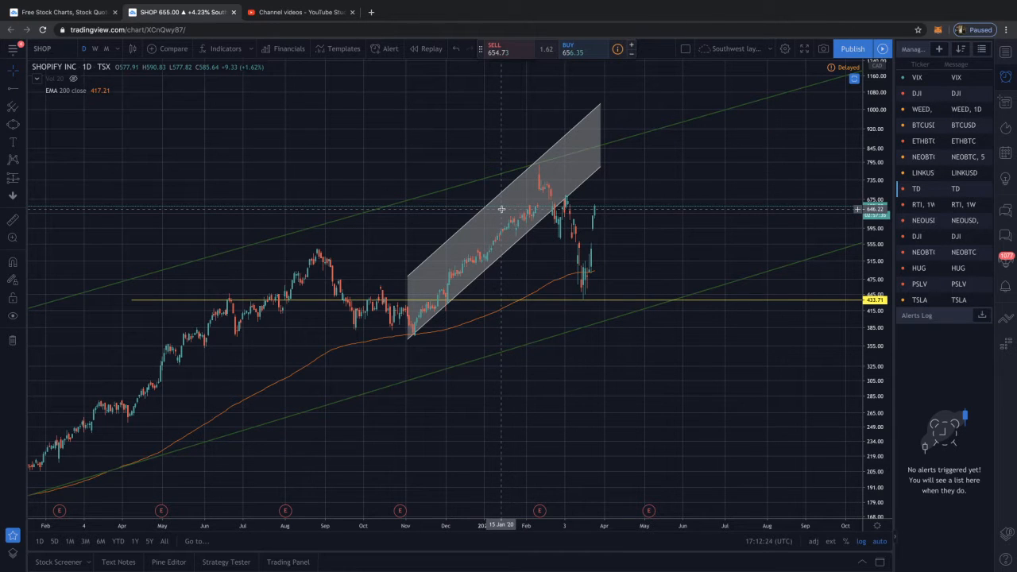
drag(502, 209, 489, 209)
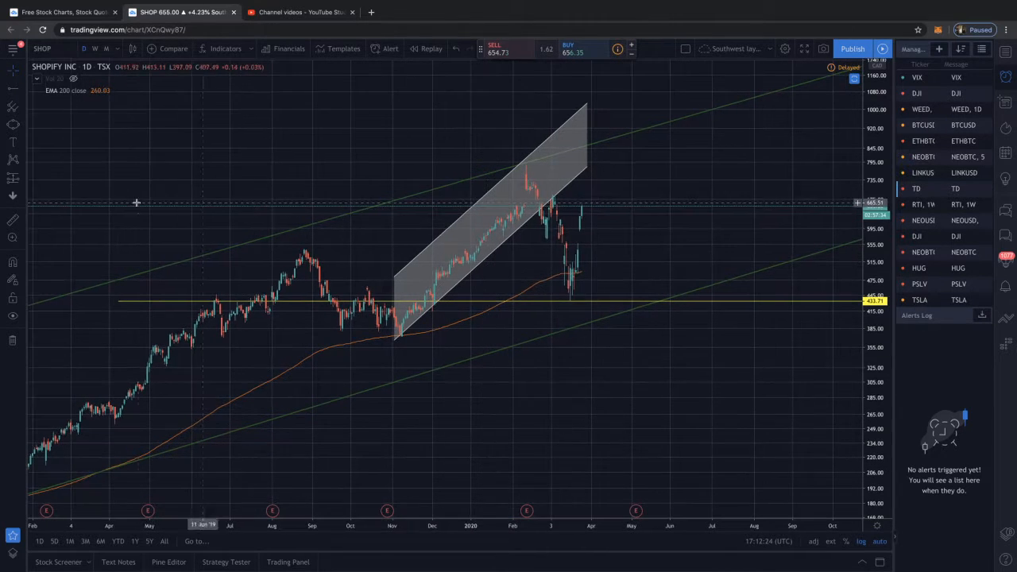
Draw an Elliott Correction Wave (ABC) from about 541 on 26 August 2019 through 382 and 461 to 372 on 7 November
click(24, 164)
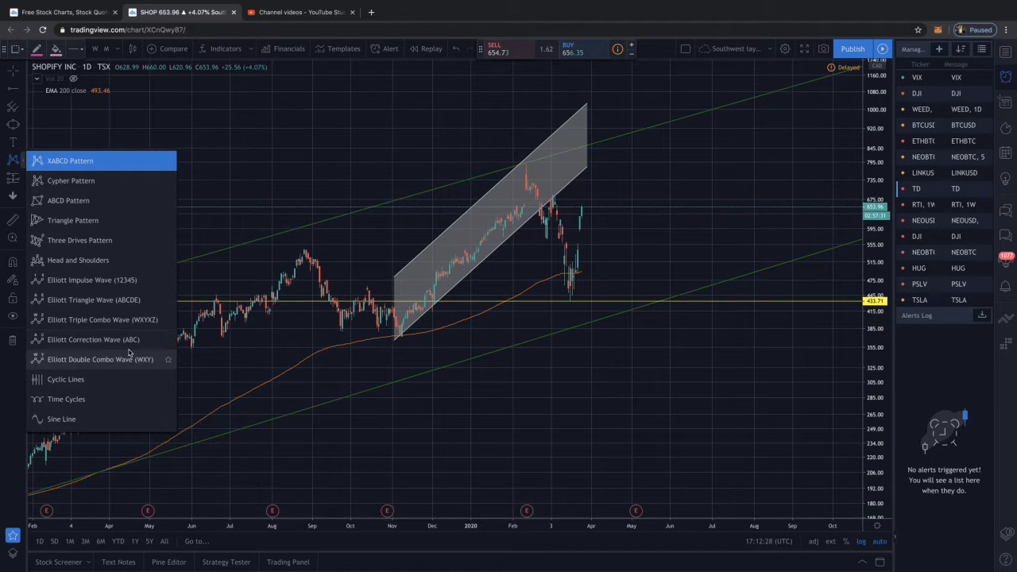
click(129, 357)
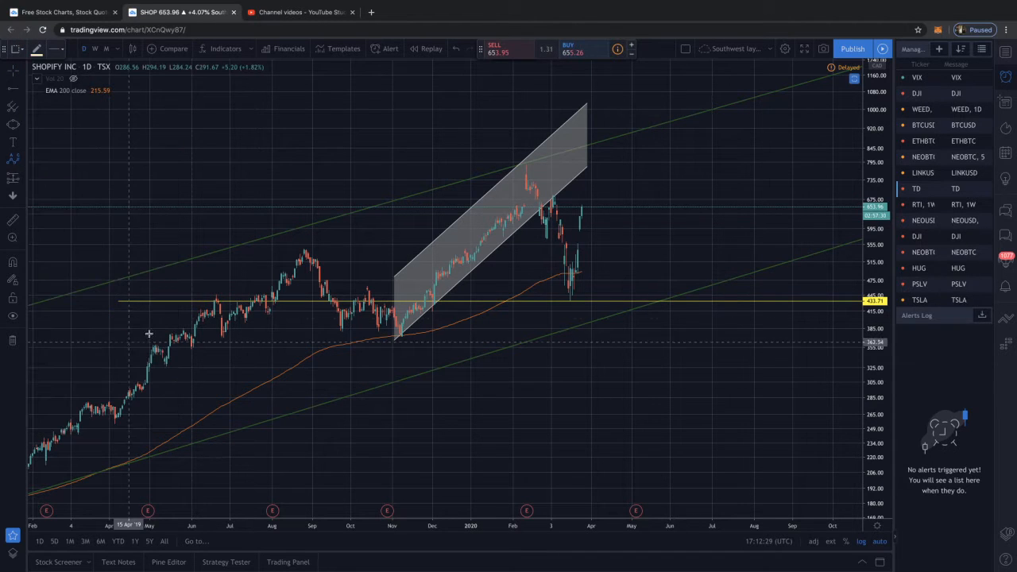
click(302, 252)
click(342, 329)
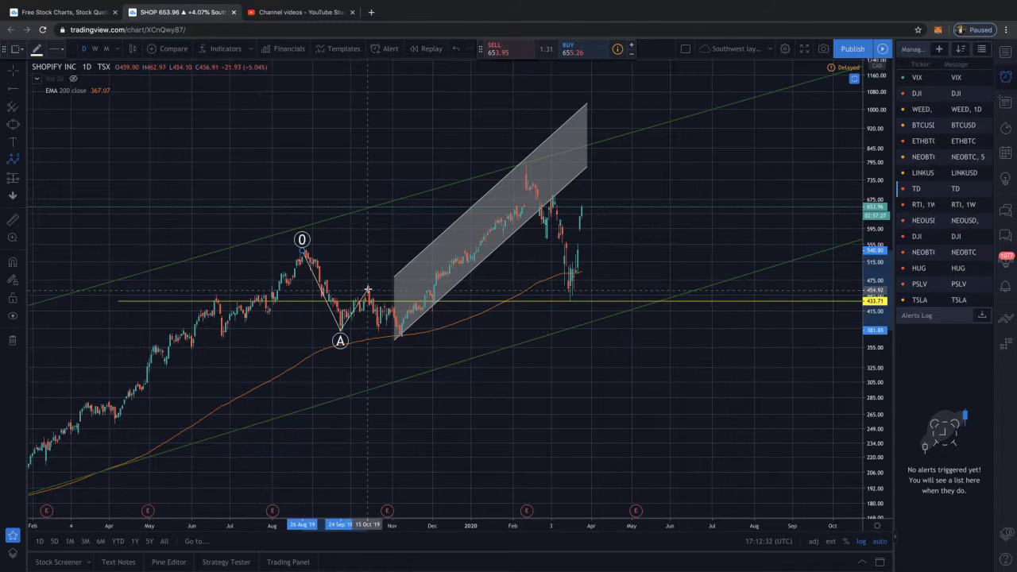
click(399, 335)
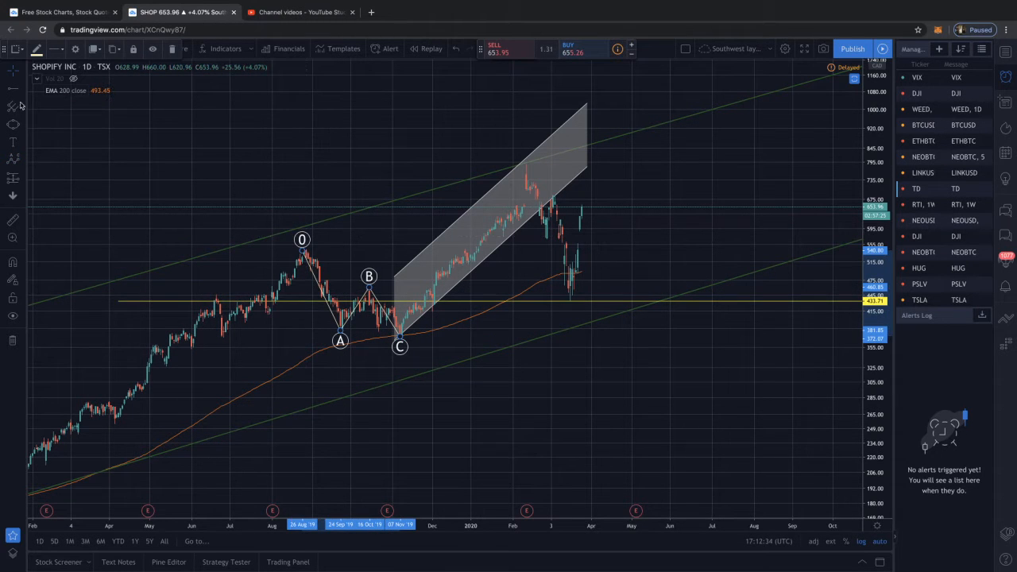
Draw a second ABC correction wave from about 779 on 13 February 2020, with A at about 575 and C at about 433
click(18, 160)
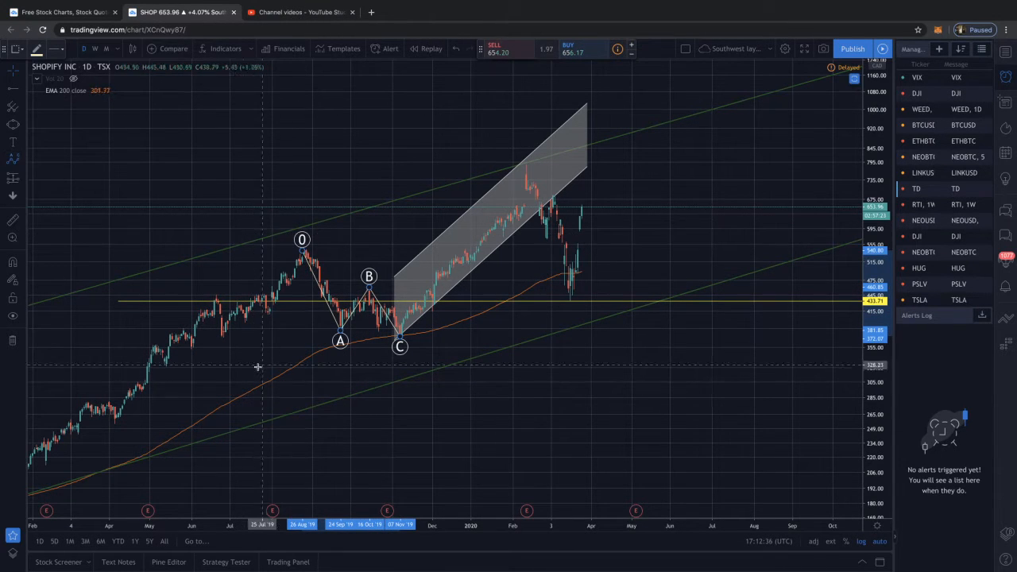
click(528, 166)
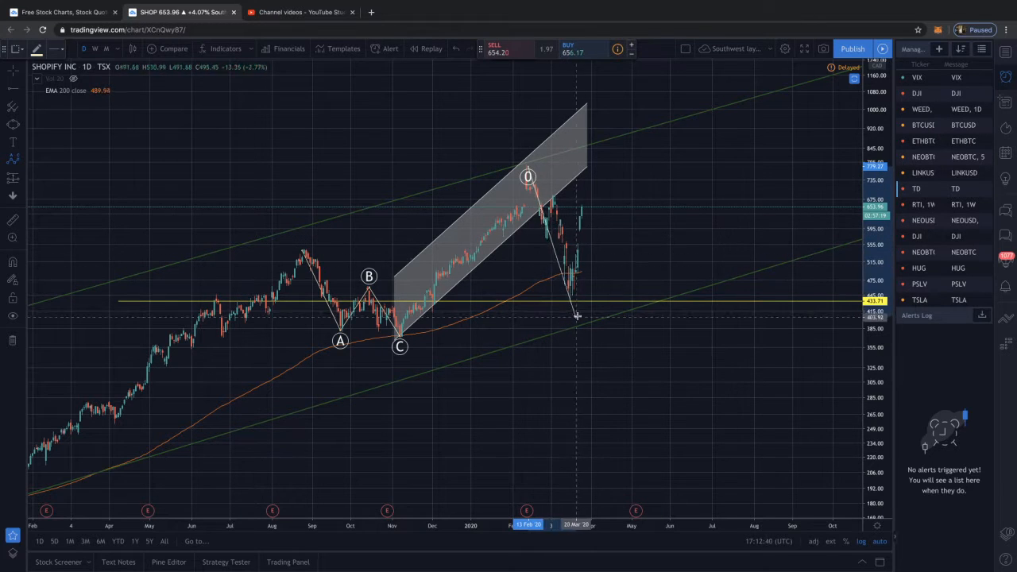
click(547, 235)
click(557, 193)
click(576, 302)
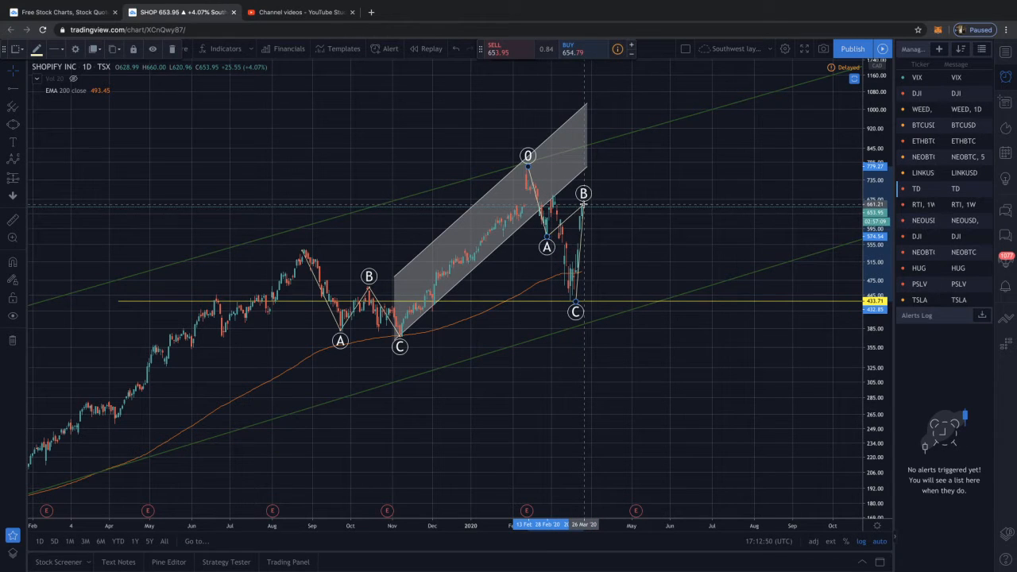
Reposition the second wave's points: A at about 437 on 17 March, B at about 661 on 26 March, C at about 596 on 29 May 2020
drag(575, 302, 667, 228)
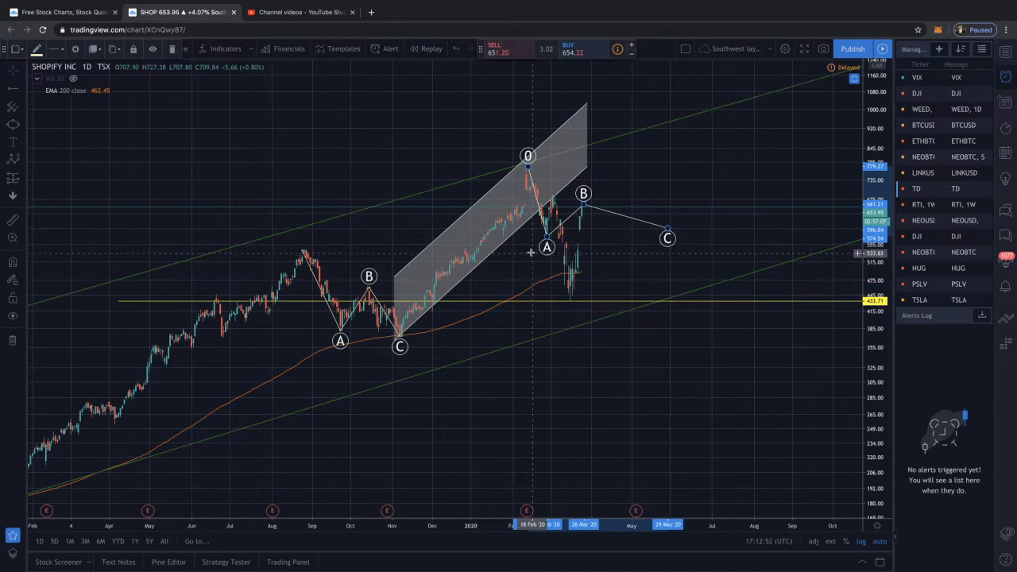
mouse_move(545, 234)
mouse_down()
mouse_move(565, 284)
mouse_move(568, 233)
mouse_move(585, 292)
mouse_up()
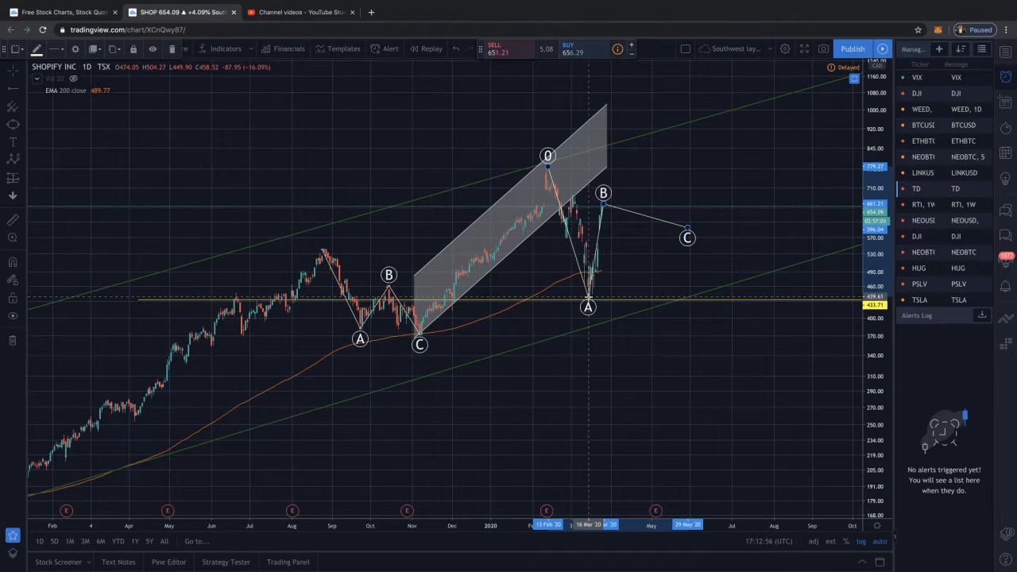
scroll(620, 271, up, 5)
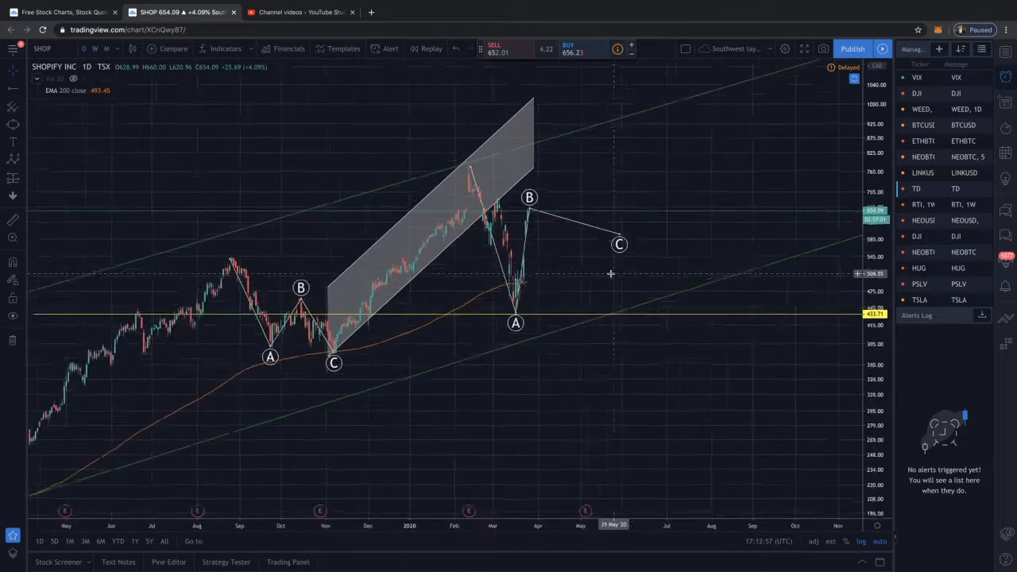
scroll(453, 232, up, 2)
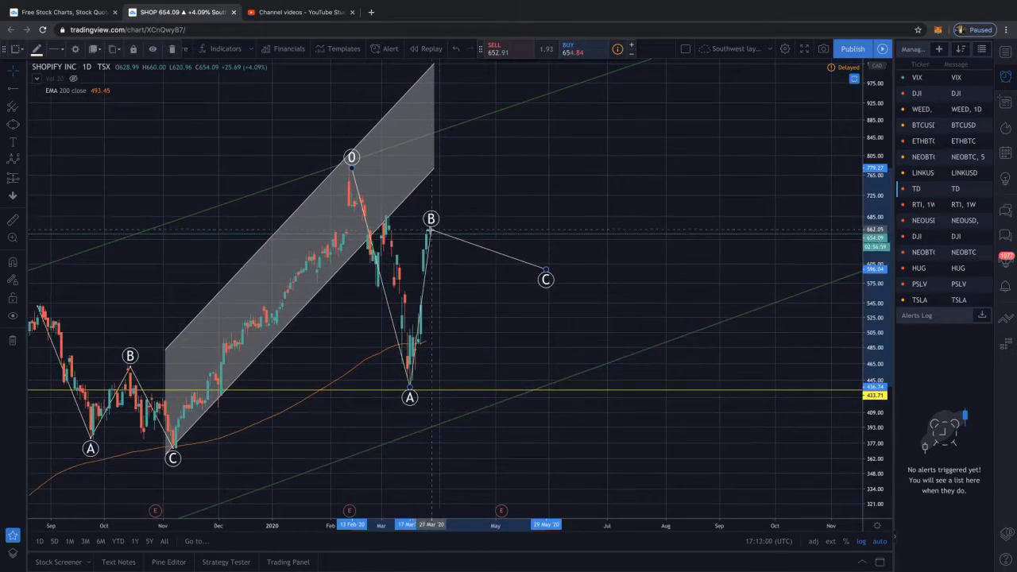
Move point C of the second ABC correction wave down to about 475 on 19 May 2020
drag(545, 280, 527, 413)
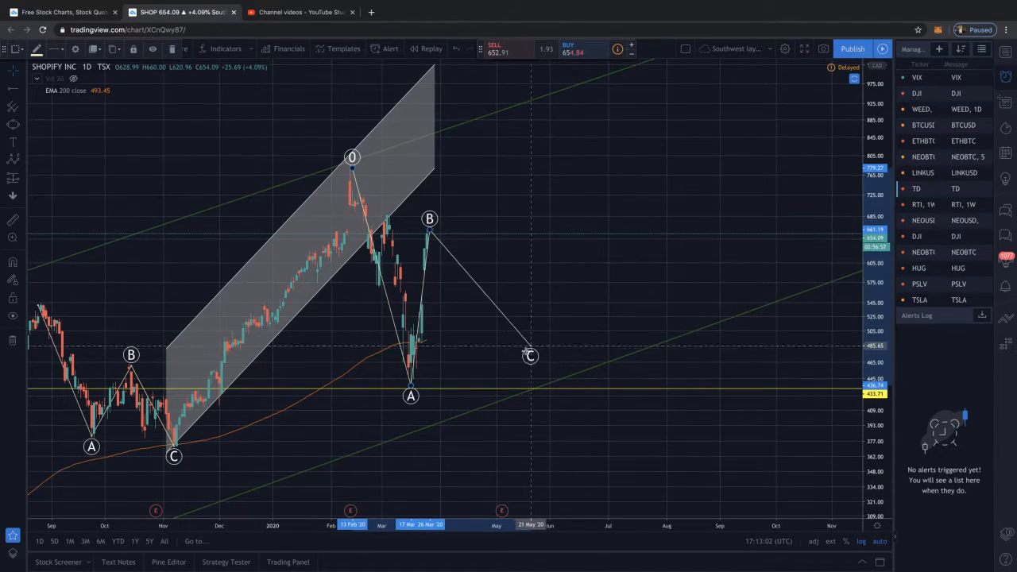
scroll(560, 205, down, 3)
scroll(563, 201, down, 3)
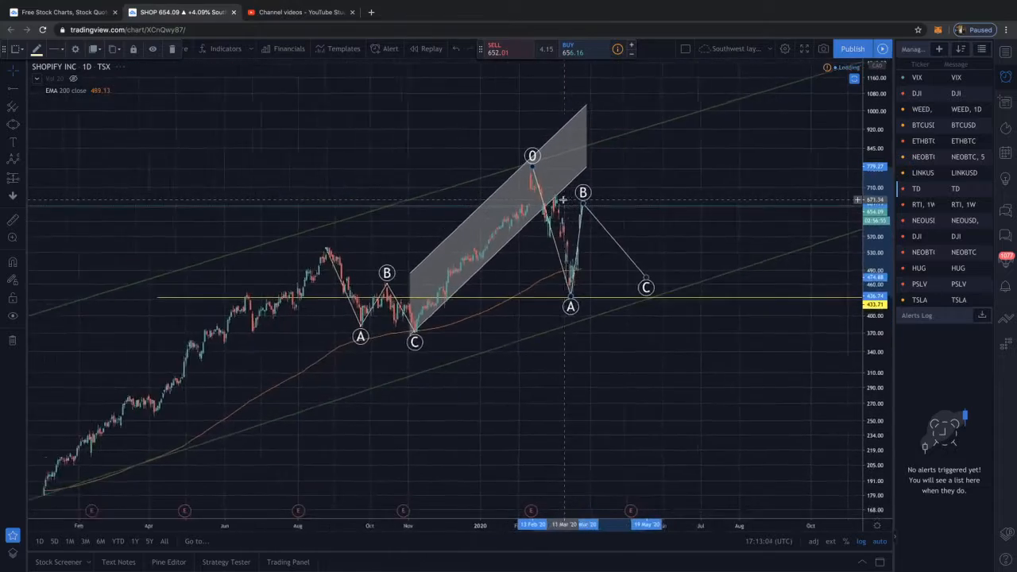
scroll(562, 209, up, 1)
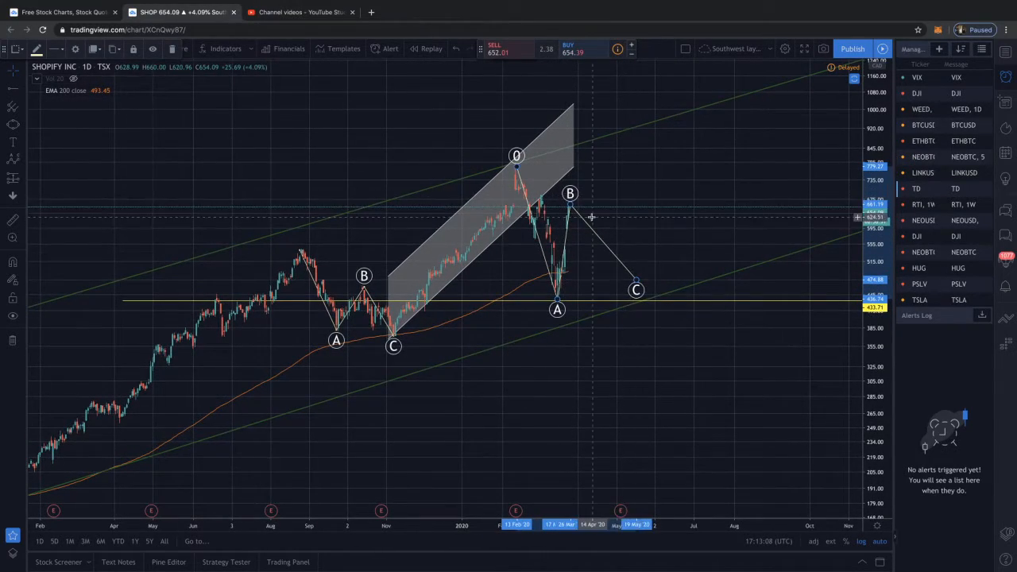
Draw an Elliott Impulse Wave (12345) from about 374 on 7 November 2019 through 460, 415, 630 and 573 to about 789 on 12 February 2020
click(24, 161)
click(95, 280)
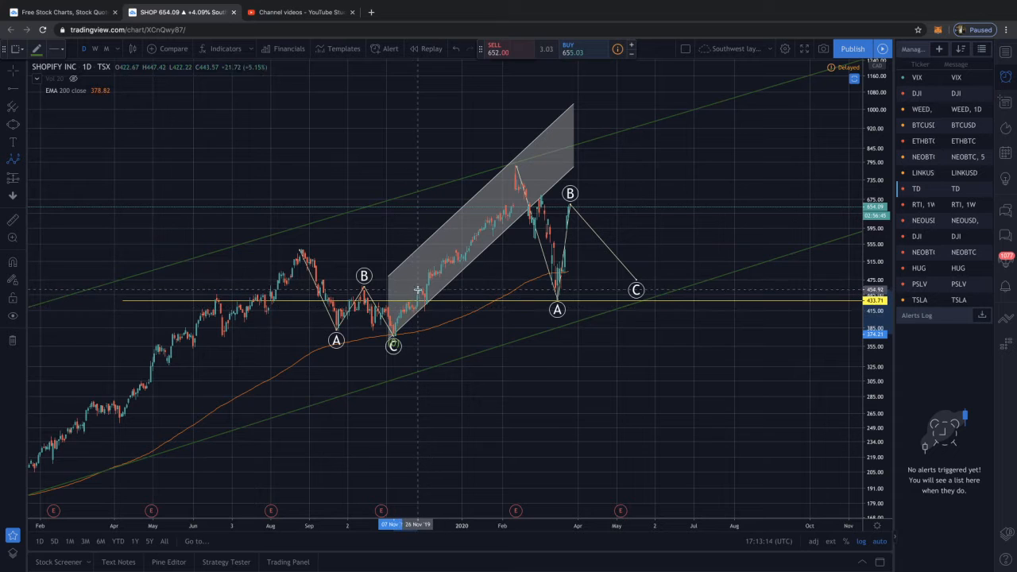
scroll(417, 288, right, 1)
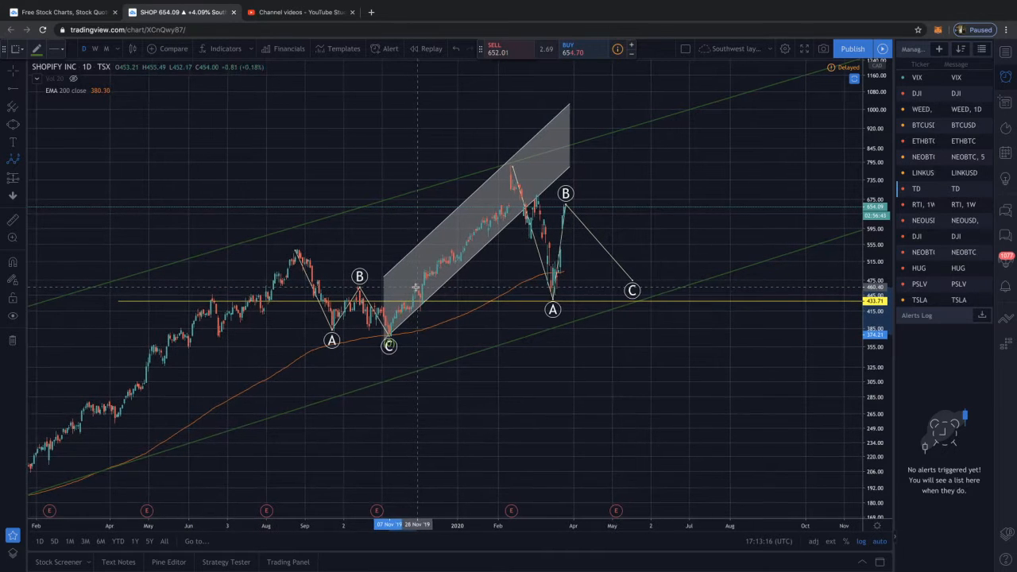
click(414, 291)
click(421, 311)
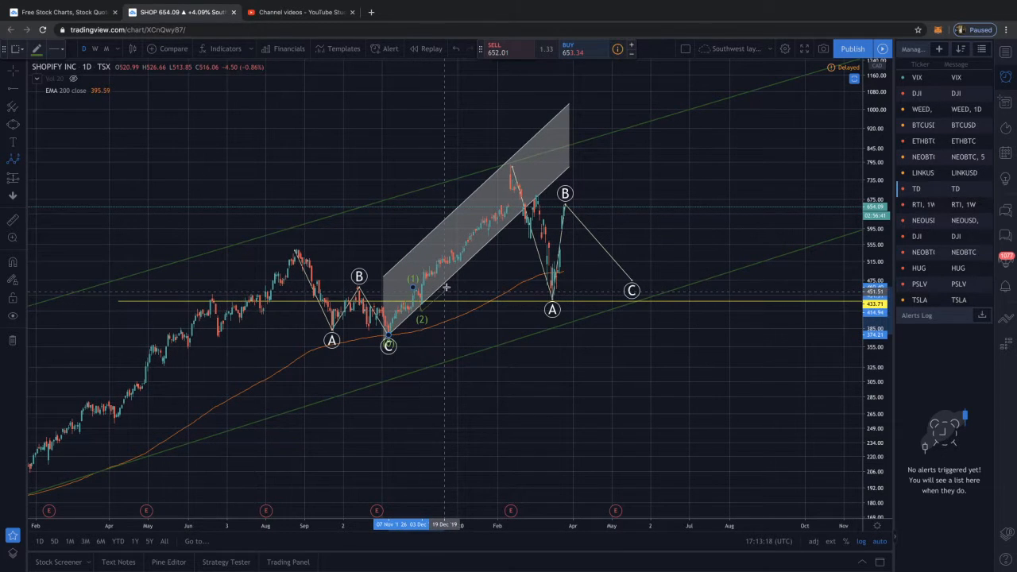
click(488, 237)
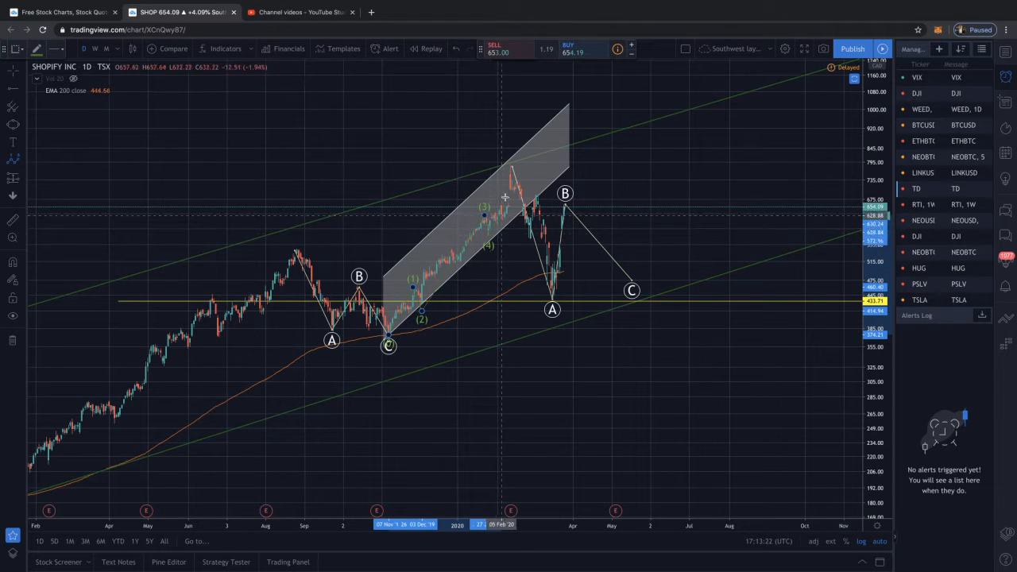
click(510, 163)
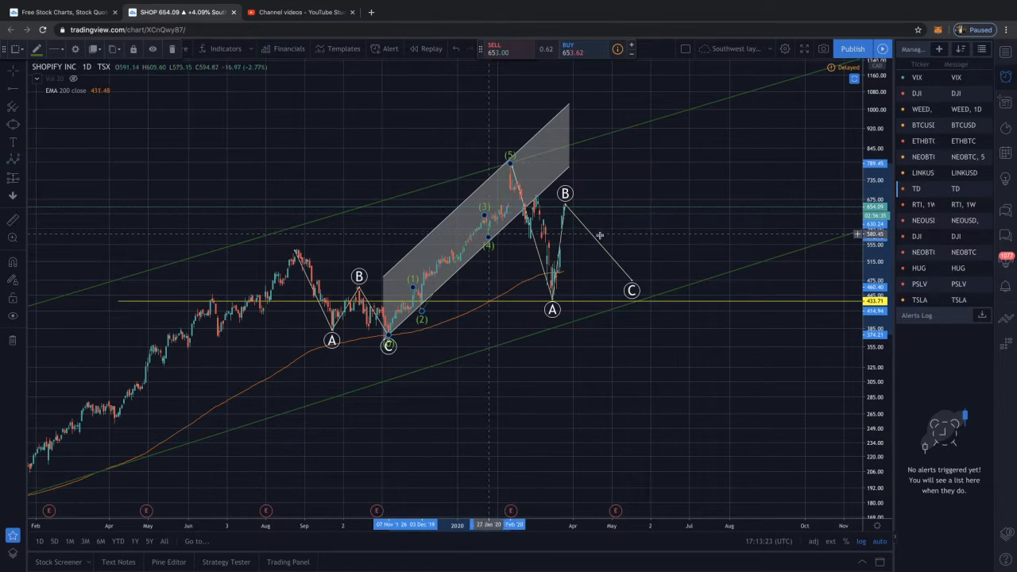
click(651, 232)
Draw a downward Elliott Impulse Wave from about 544 on 23 August 2019 through 493, 523, 440 and 477 to about 380 on 24 September
scroll(574, 262, up, 3)
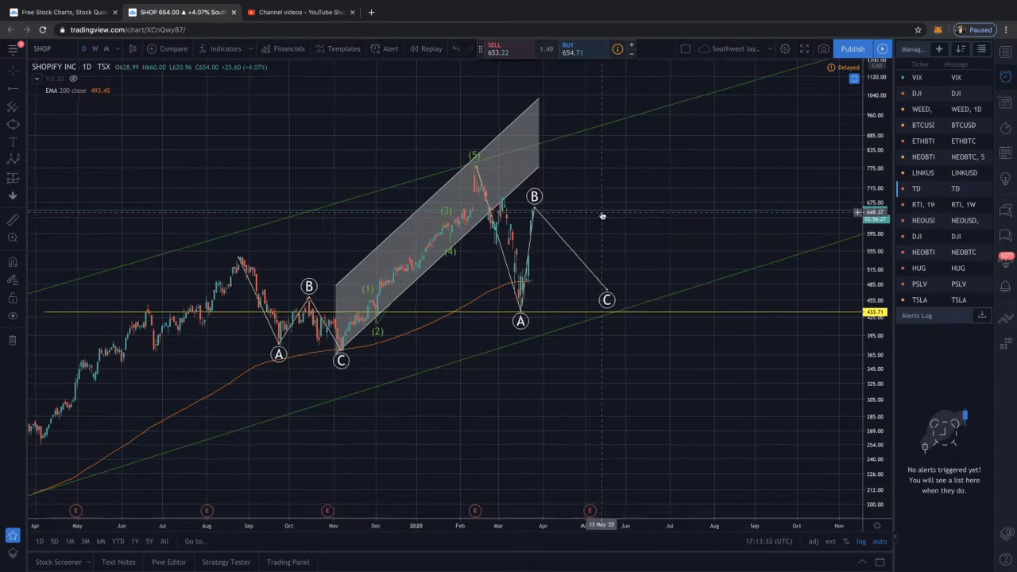
scroll(595, 215, up, 3)
scroll(594, 216, up, 2)
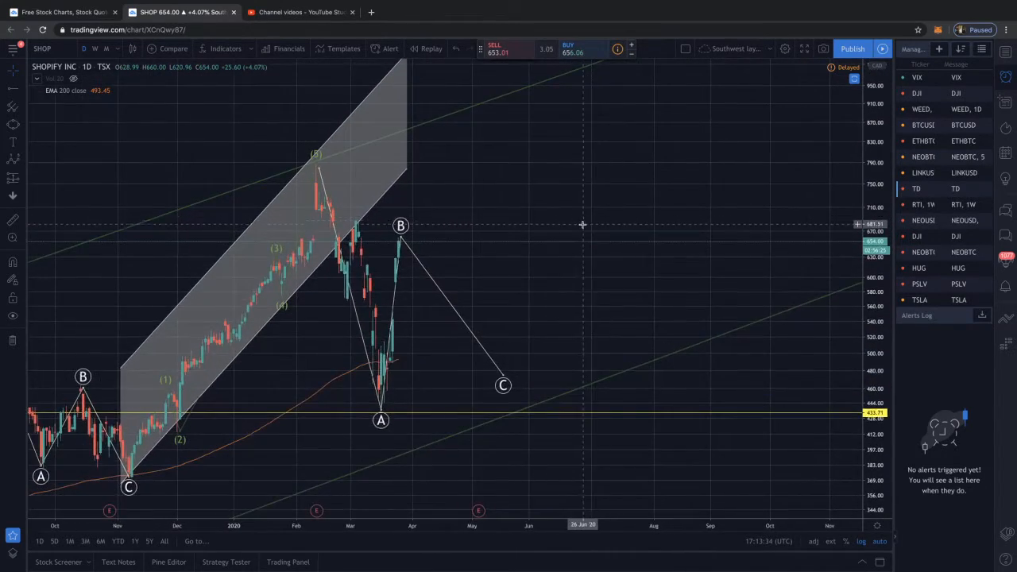
scroll(583, 225, down, 2)
drag(583, 225, 609, 218)
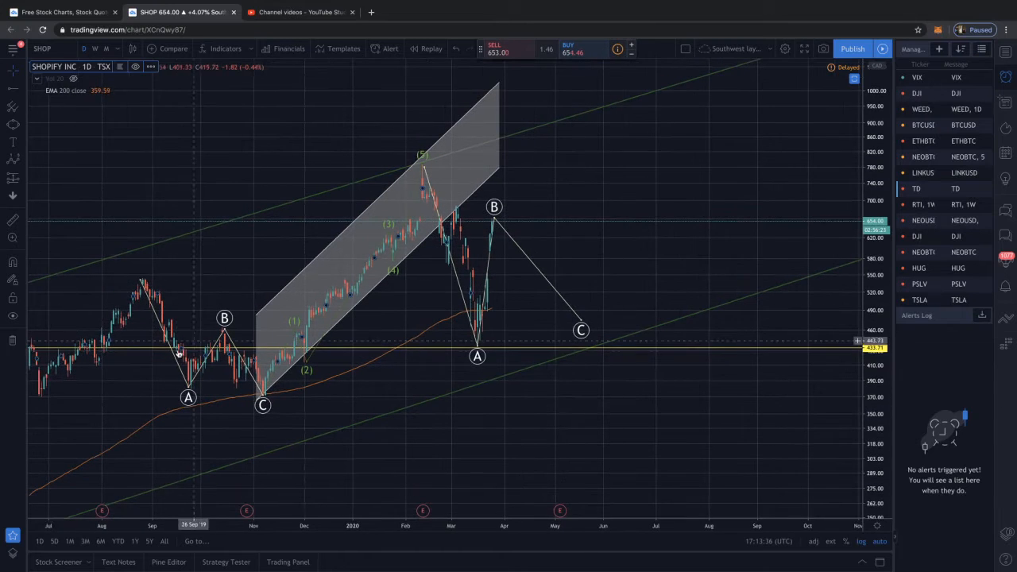
click(15, 159)
click(141, 284)
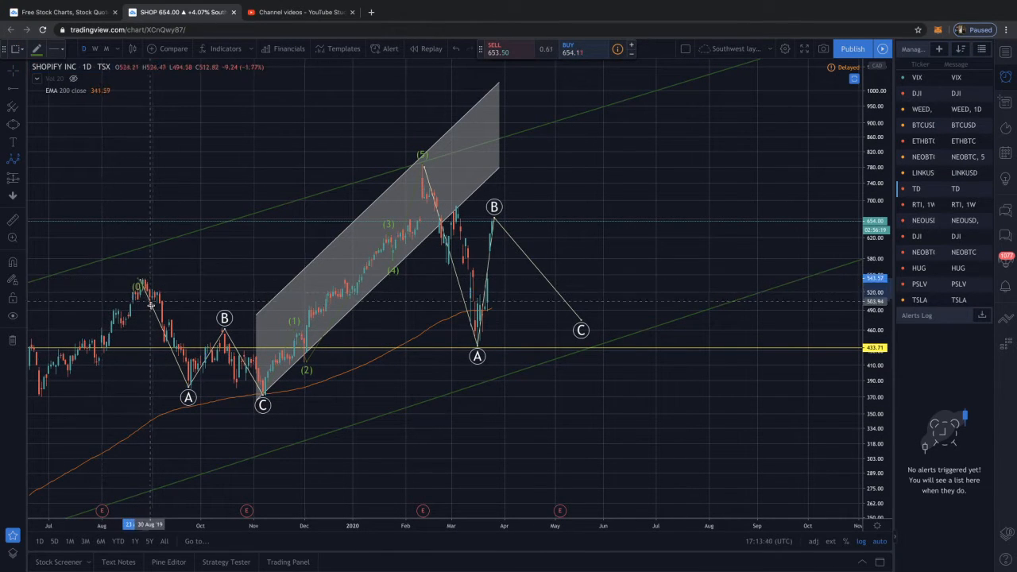
click(154, 305)
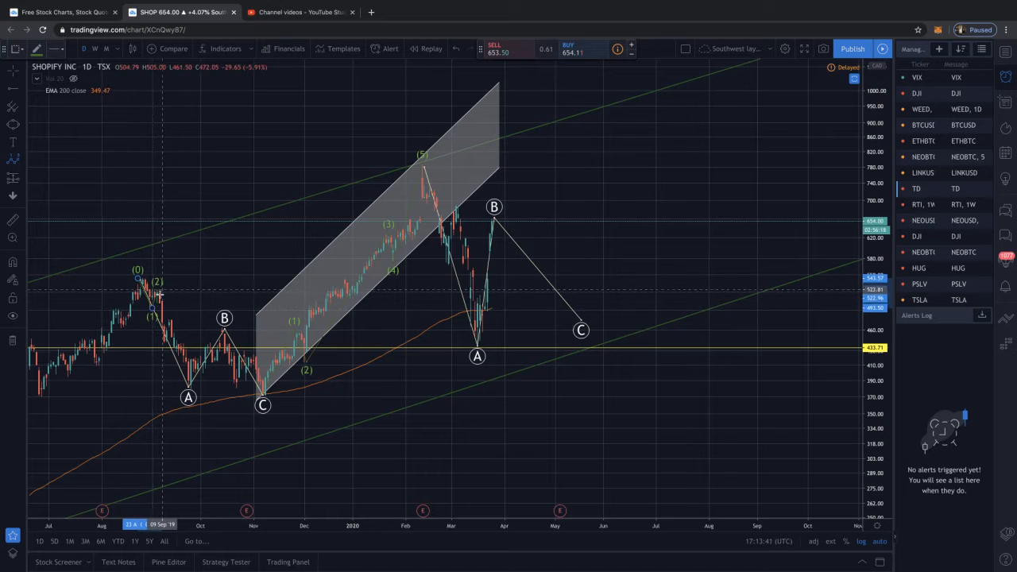
click(164, 342)
click(174, 316)
click(189, 389)
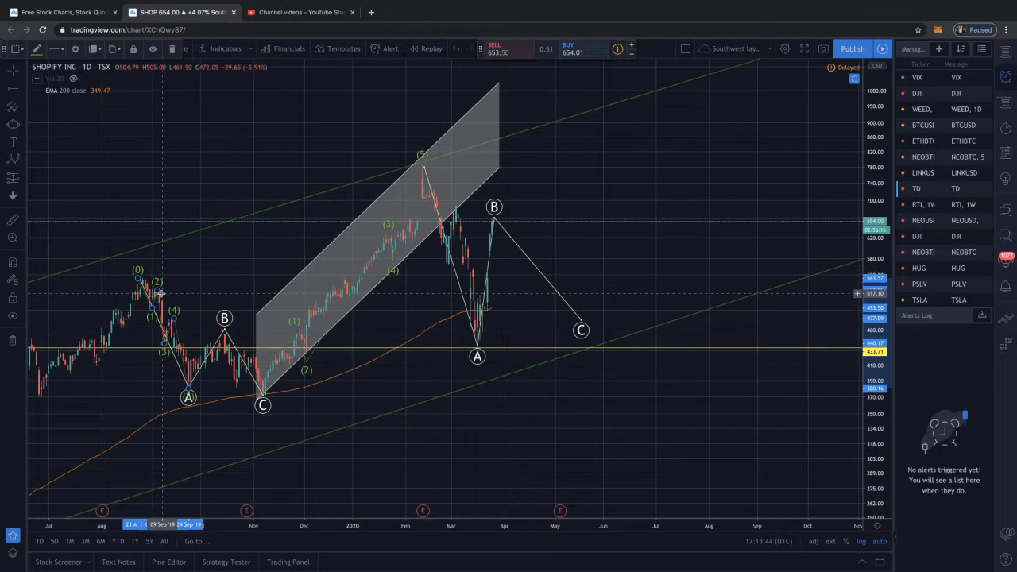
Draw a third impulse wave from about 464 at the October 2019 B peak through 422, 441, 383 and 433 to the November C low
click(23, 161)
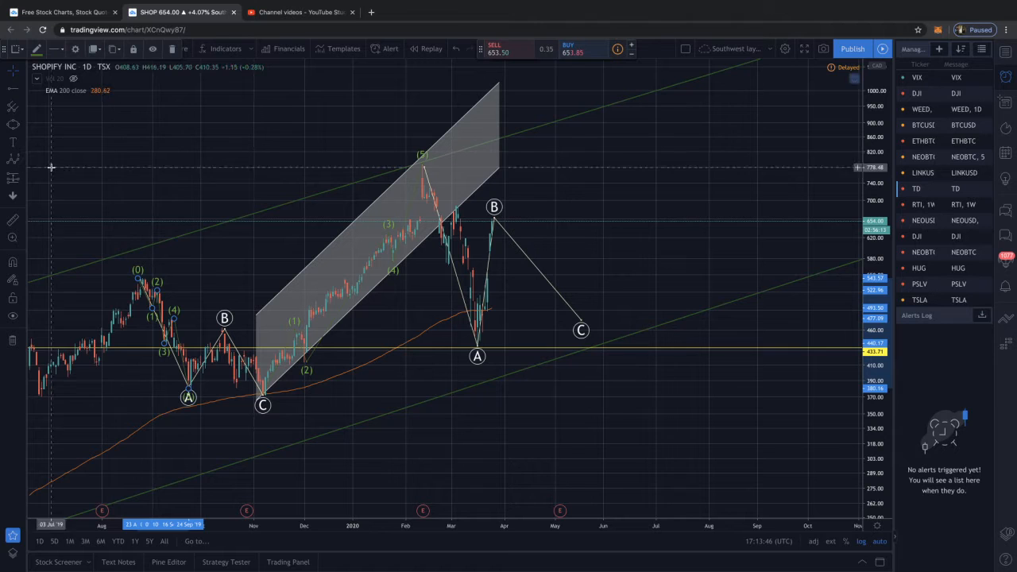
click(225, 332)
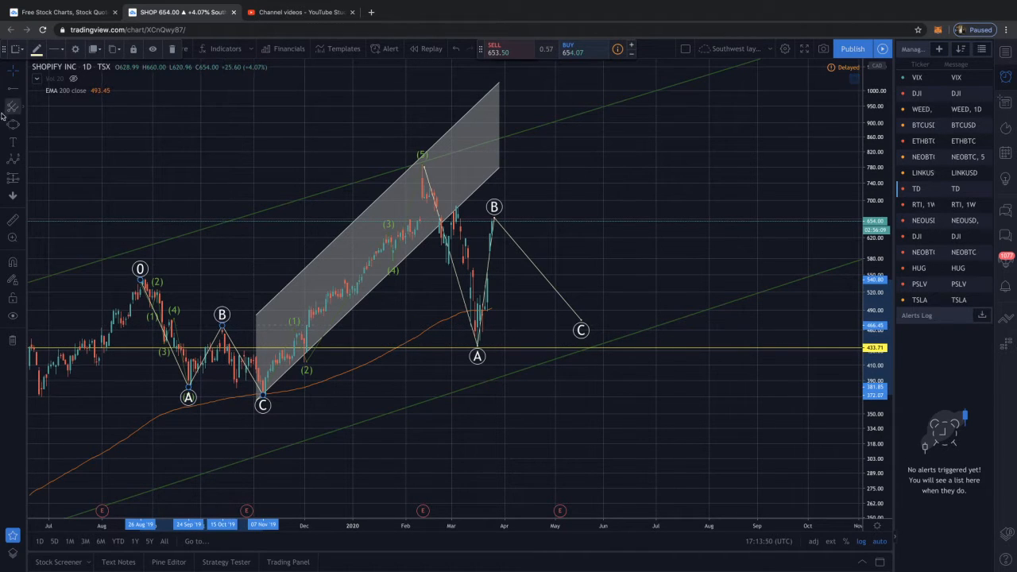
click(12, 161)
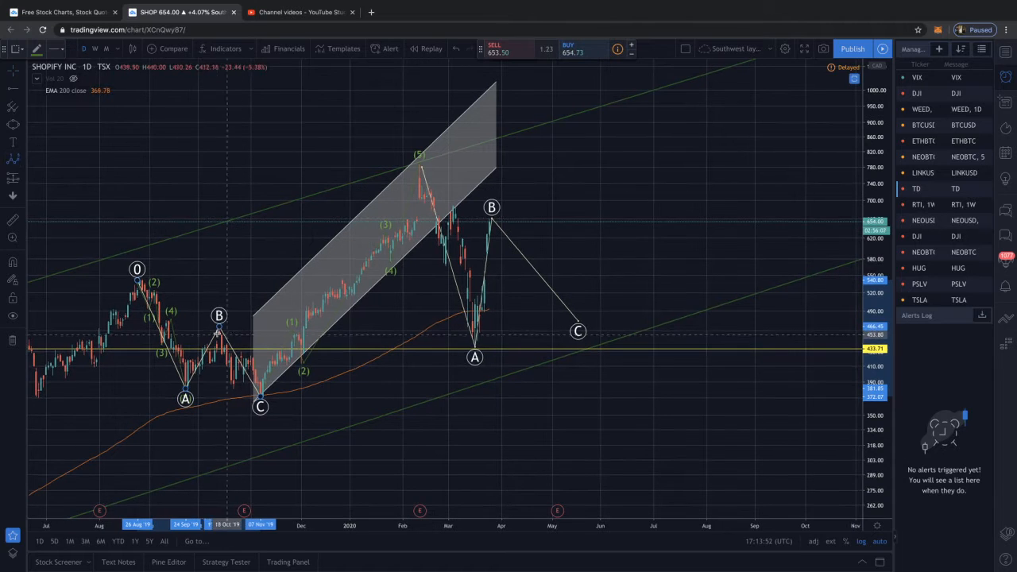
click(222, 328)
click(222, 358)
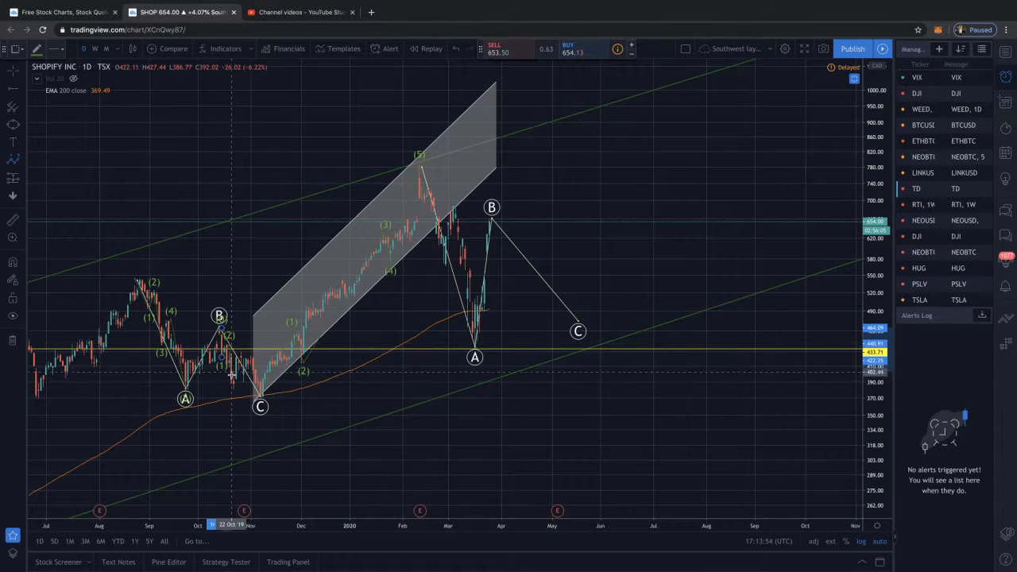
click(233, 343)
click(232, 388)
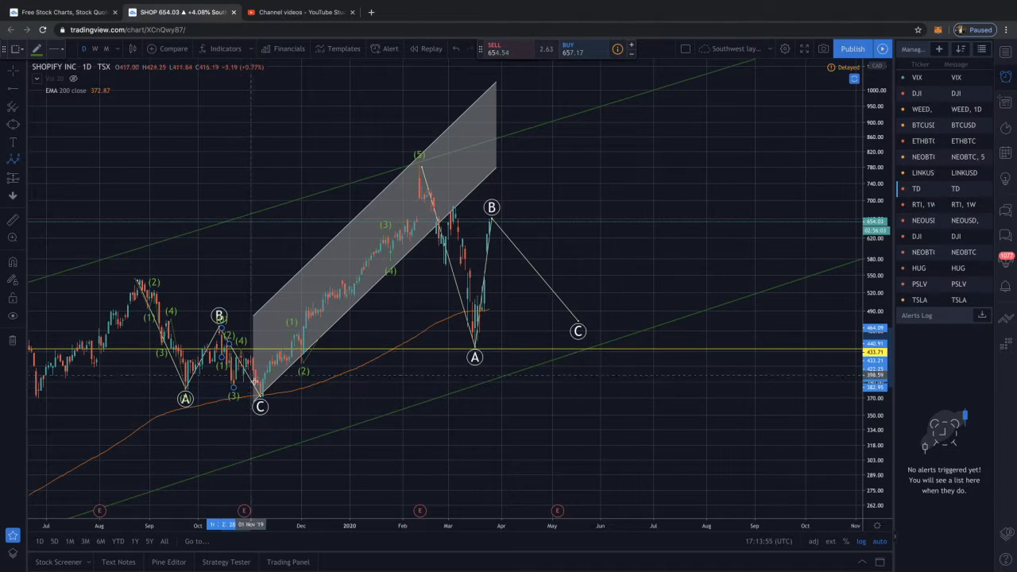
click(261, 395)
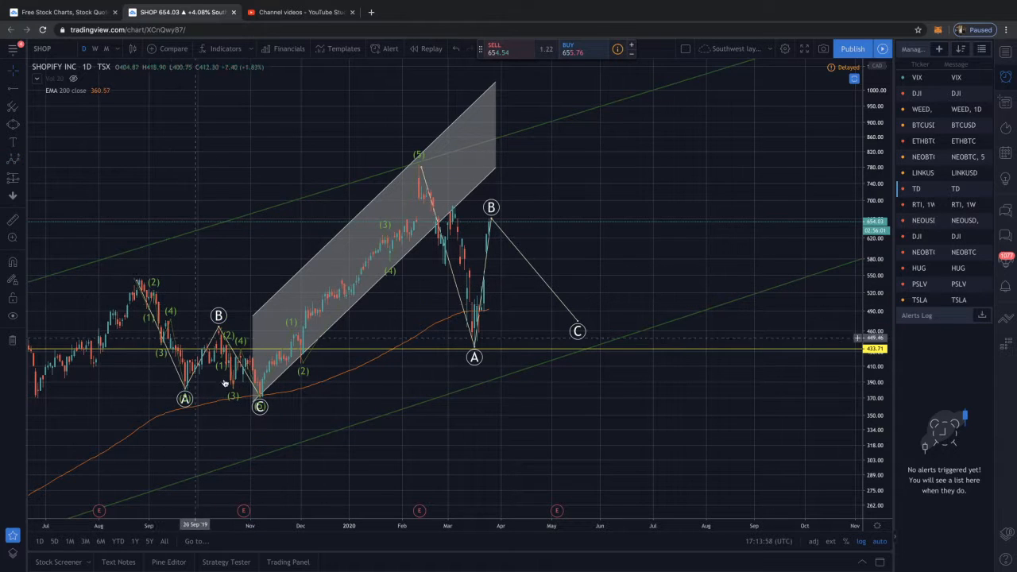
Draw an Elliott Correction Wave (ABC) from about 382 on 24 September 2019, with A at 425, B at 402 and C at the mid-October peak
click(20, 107)
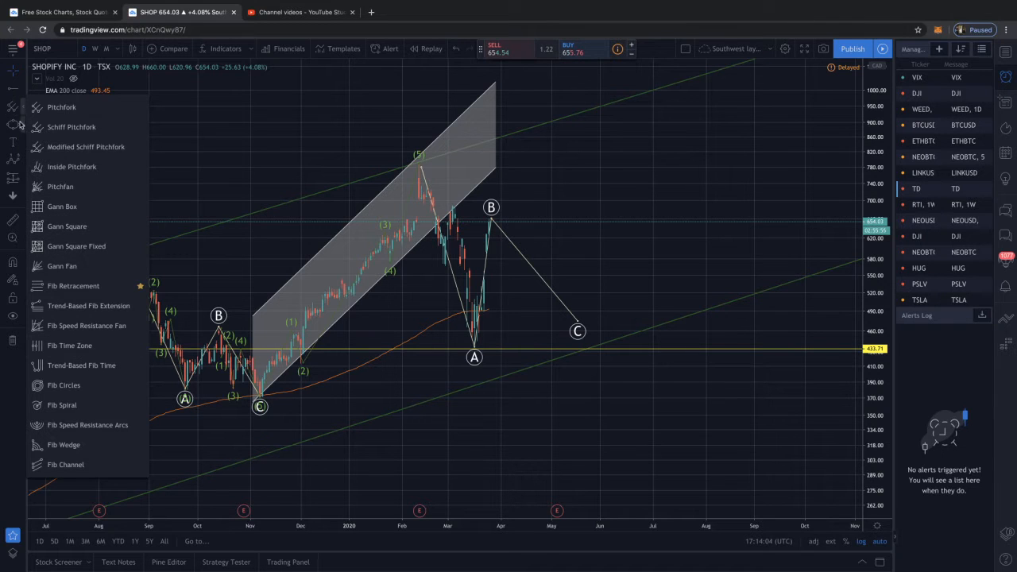
click(20, 124)
click(22, 162)
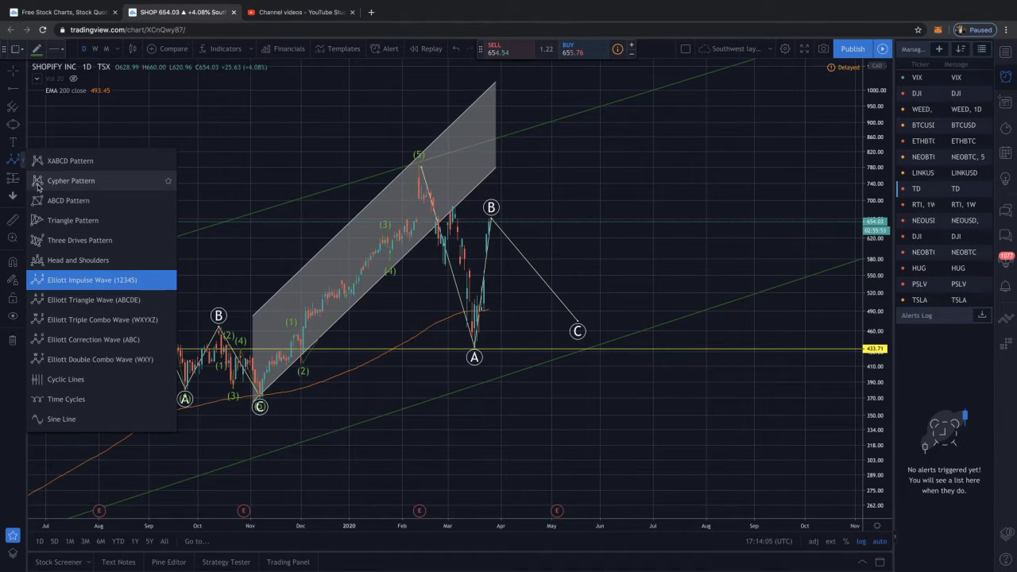
click(125, 342)
click(185, 388)
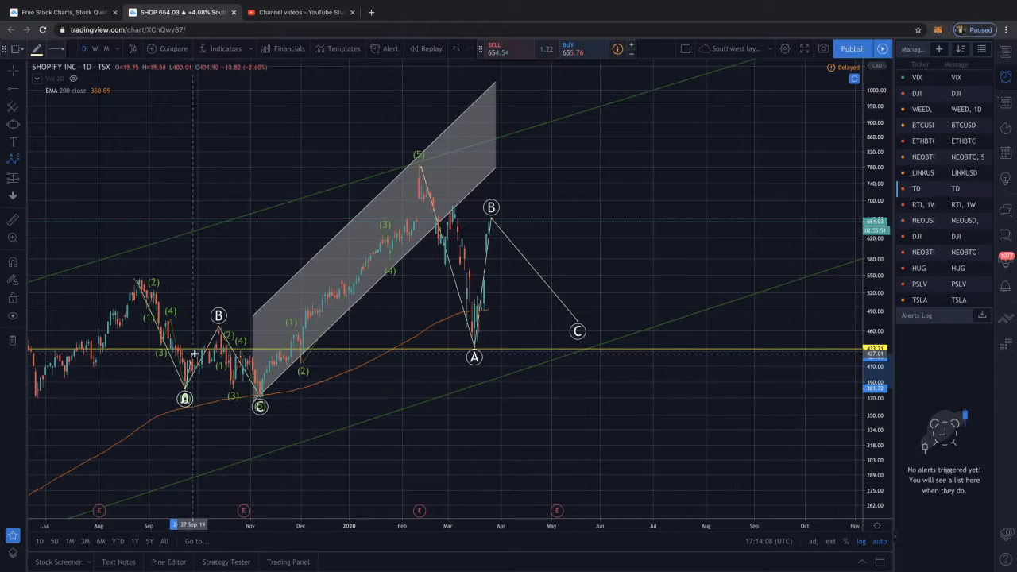
click(197, 355)
click(201, 372)
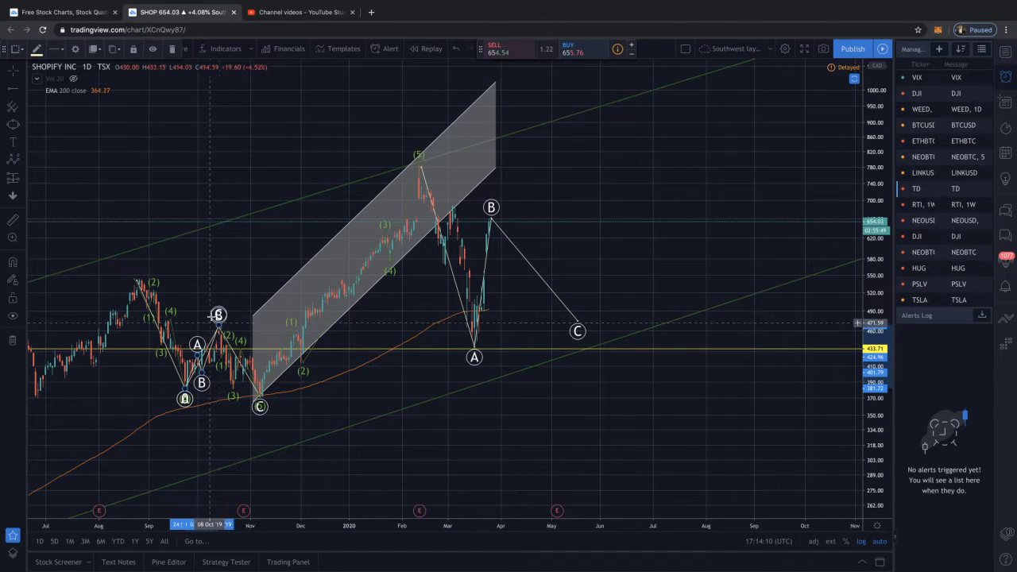
click(219, 326)
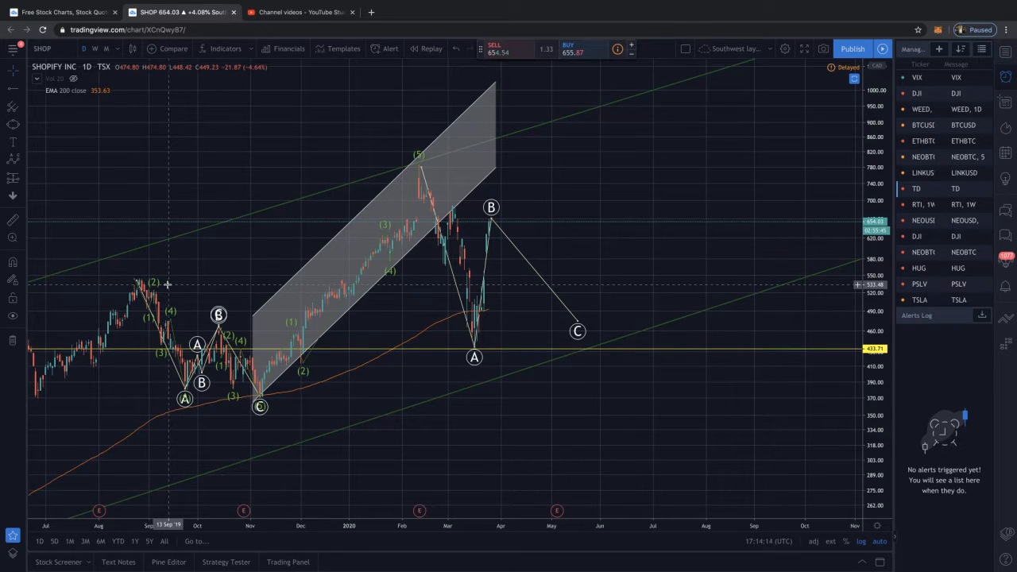
Delete the impulse and ABC wave drawings covering the August to November 2019 correction
scroll(167, 286, up, 1)
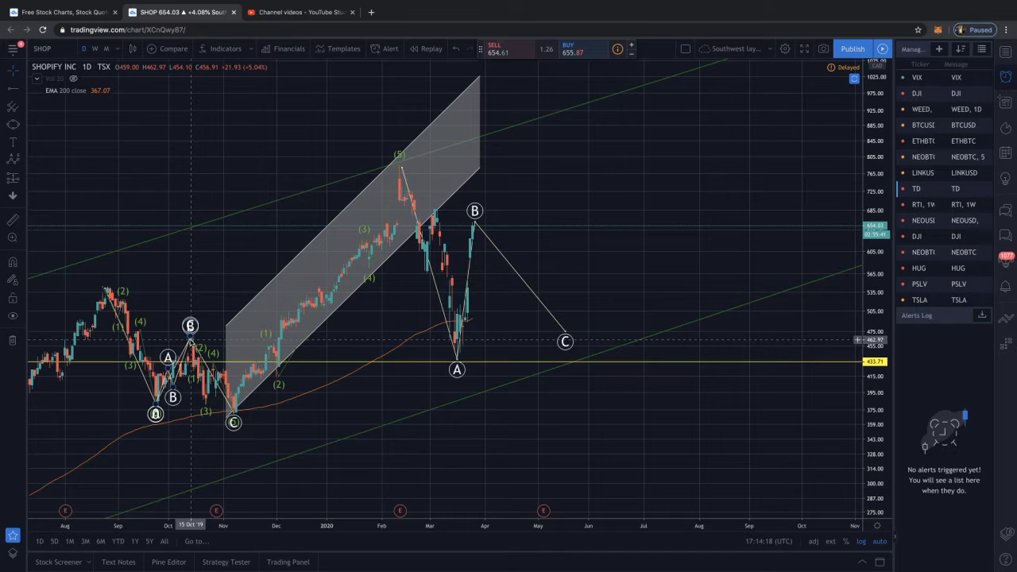
click(117, 314)
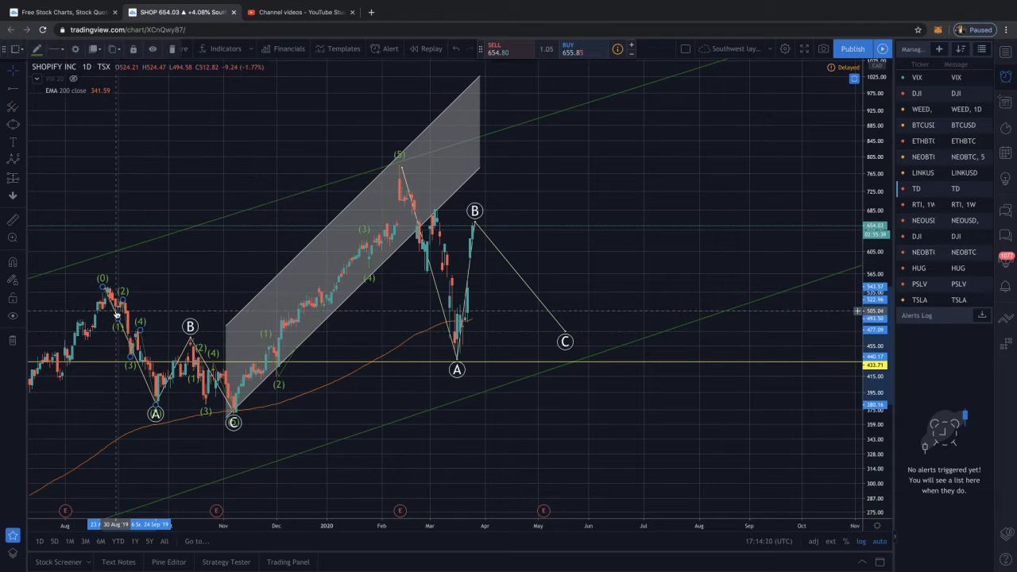
key(Delete)
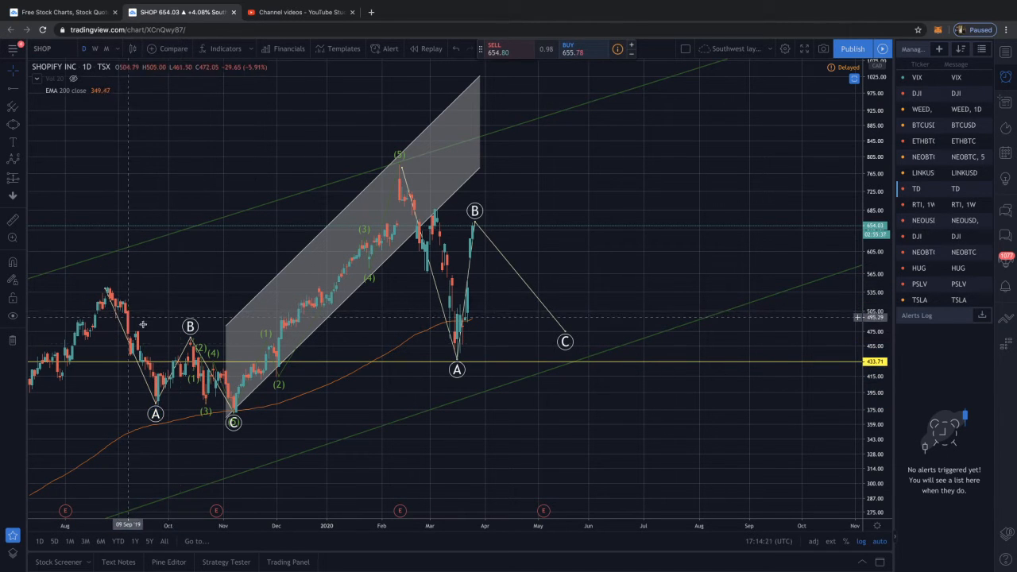
click(200, 355)
key(Delete)
click(194, 350)
key(Delete)
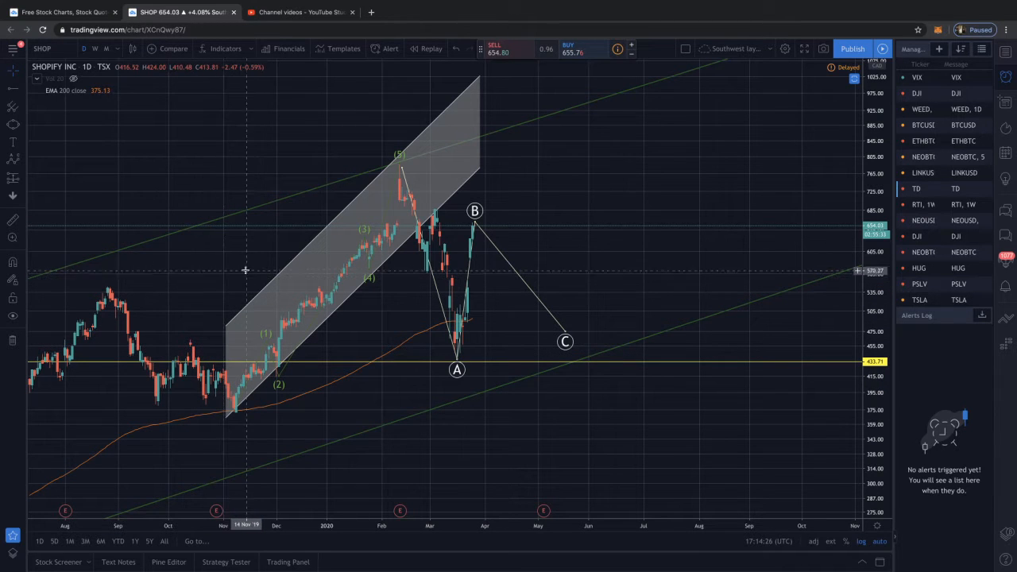
Reposition the remaining ABC wave's points: A at about 569 on 28 February, B at about 690 on 4 March, C at about 439 on 17 March 2020
drag(287, 234, 261, 232)
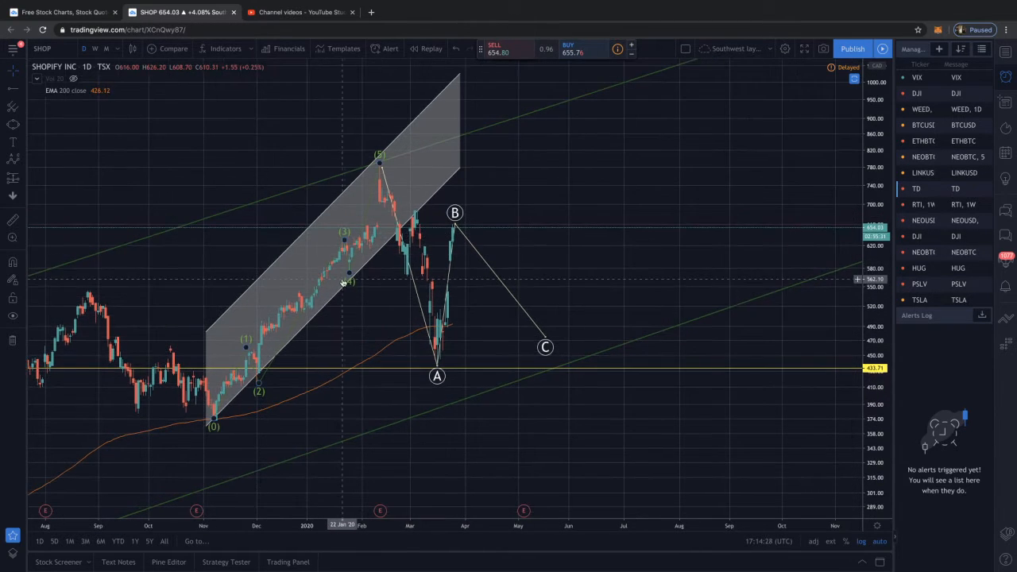
scroll(424, 258, up, 5)
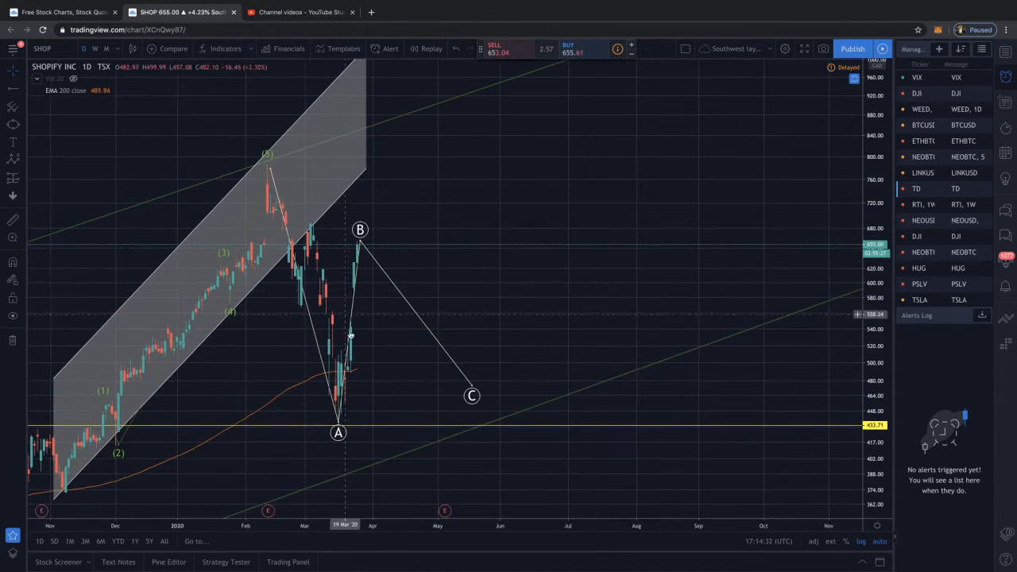
drag(339, 418, 298, 304)
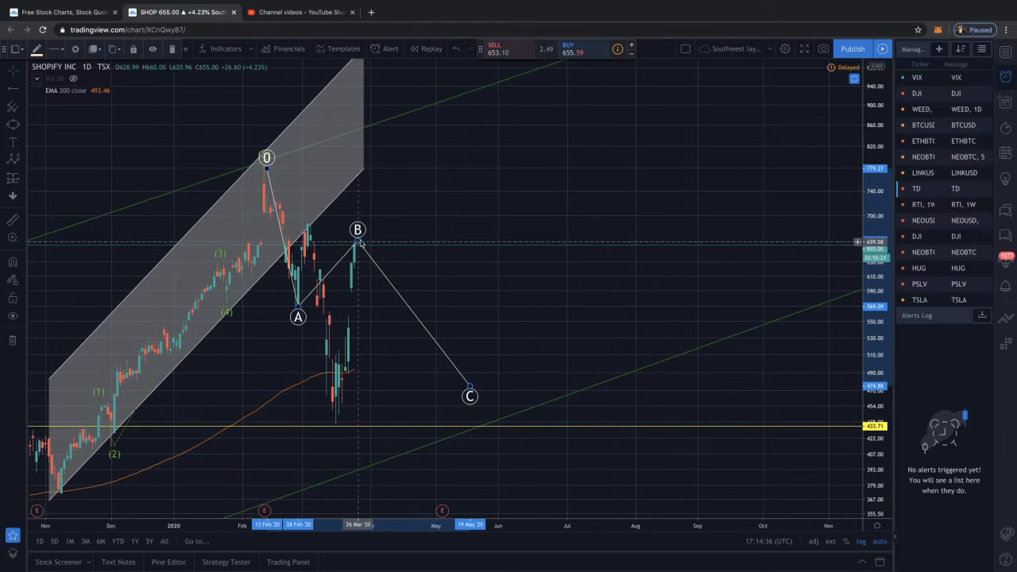
drag(357, 240, 307, 222)
drag(470, 388, 335, 421)
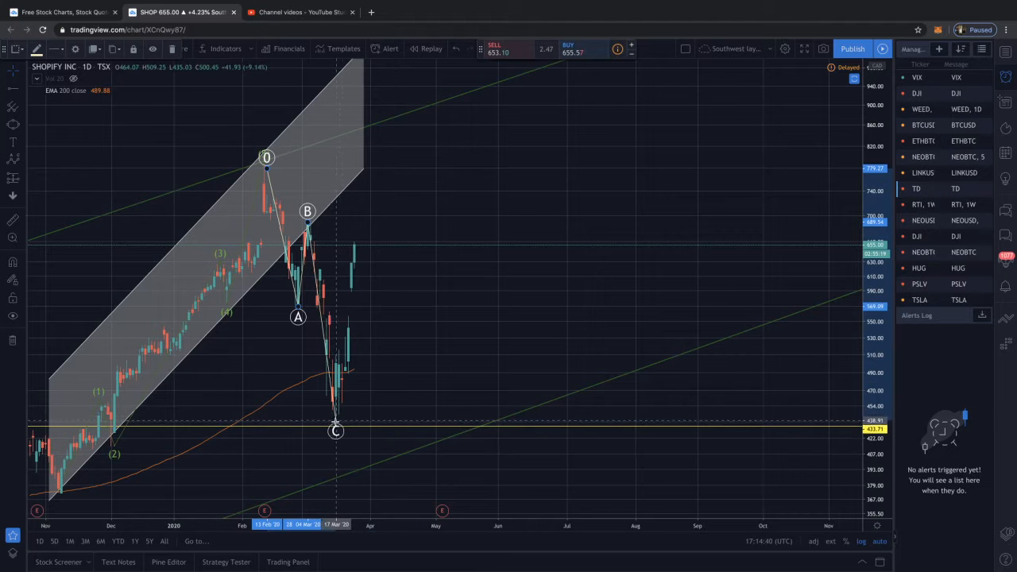
click(403, 377)
scroll(406, 377, down, 1)
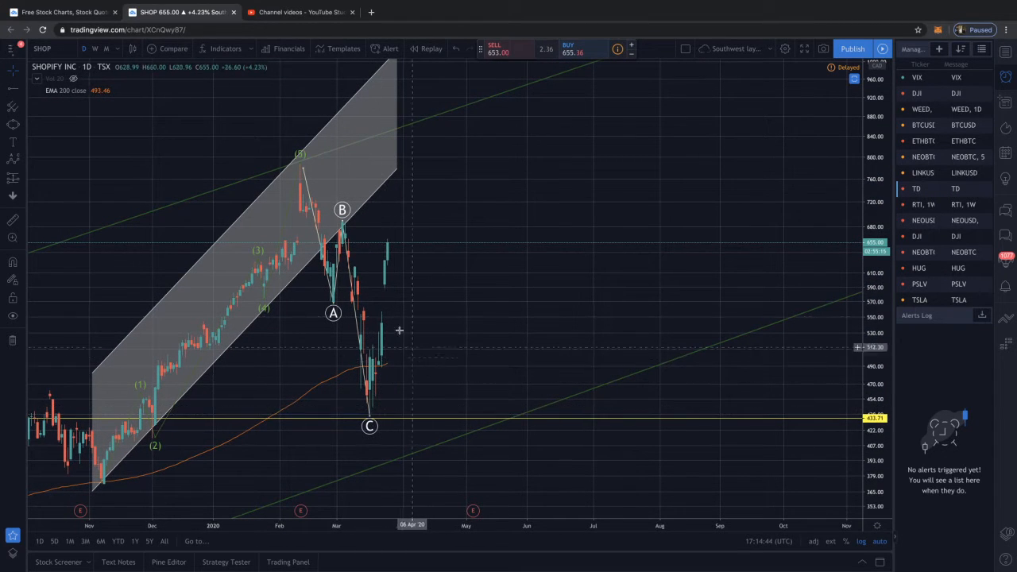
scroll(416, 233, down, 5)
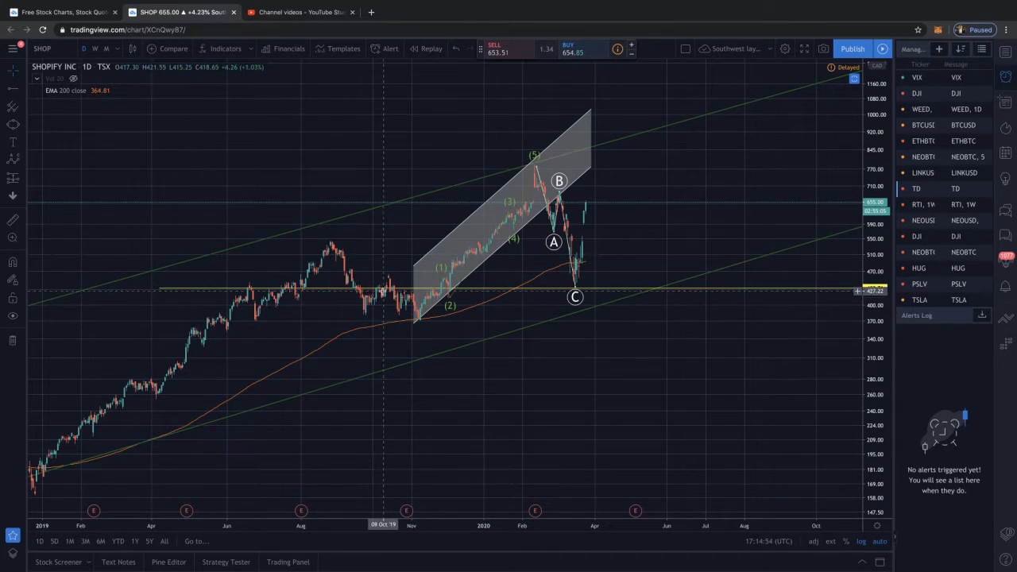
Switch the Shopify chart to the monthly timeframe and check the full price history since 2015 against the channel
scroll(390, 246, up, 2)
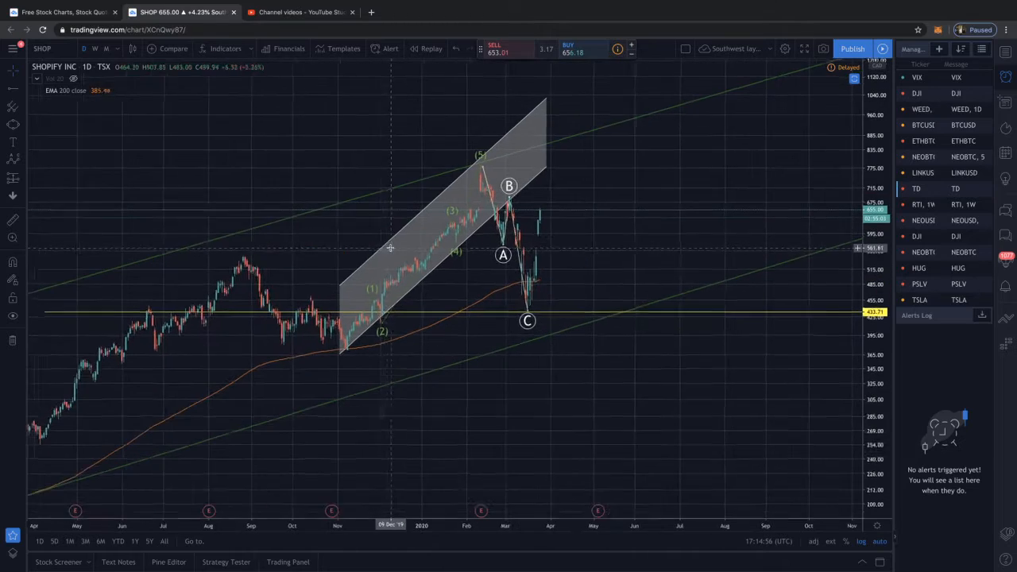
scroll(250, 250, down, 3)
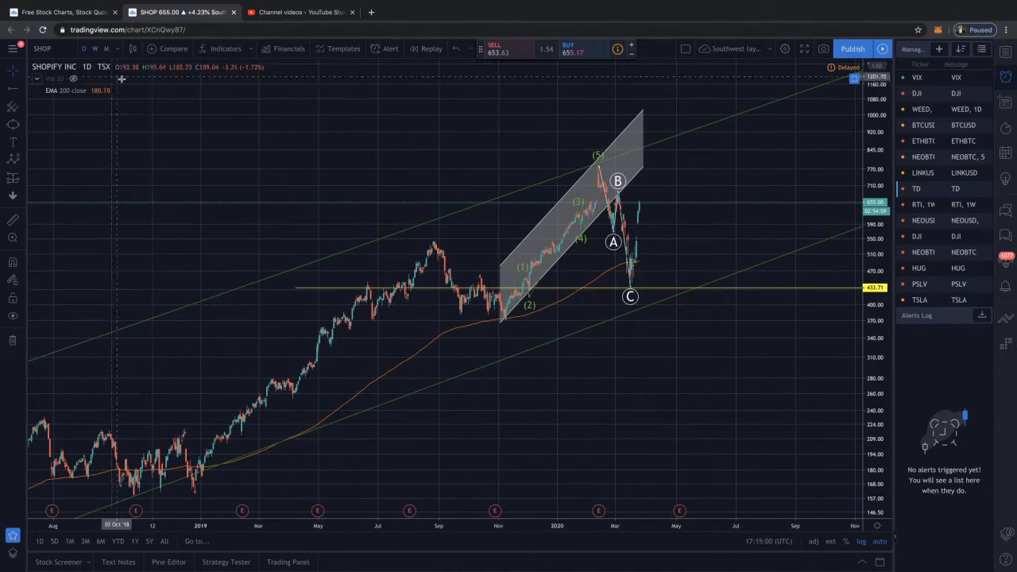
scroll(169, 119, up, 2)
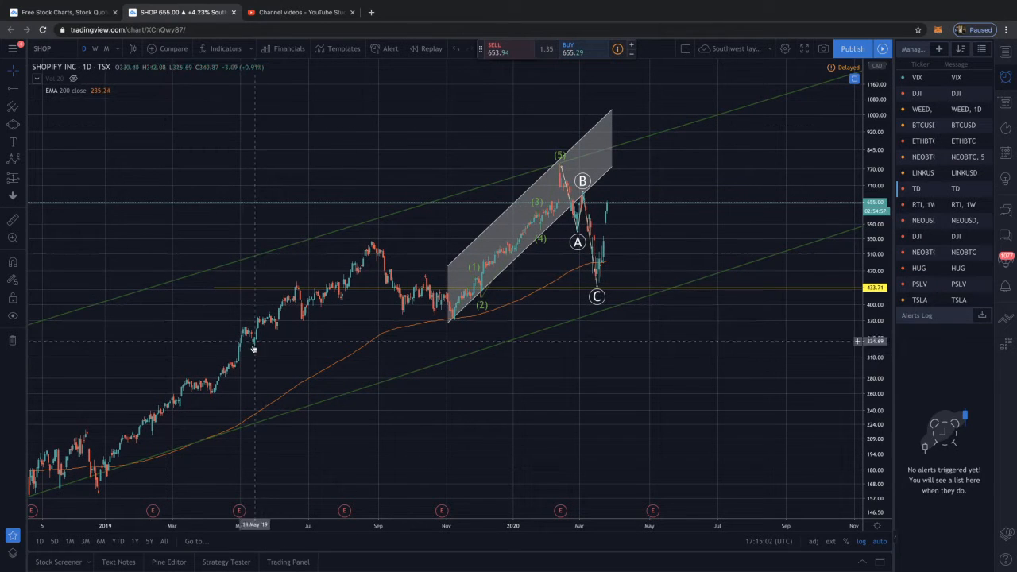
click(106, 50)
scroll(210, 148, up, 10)
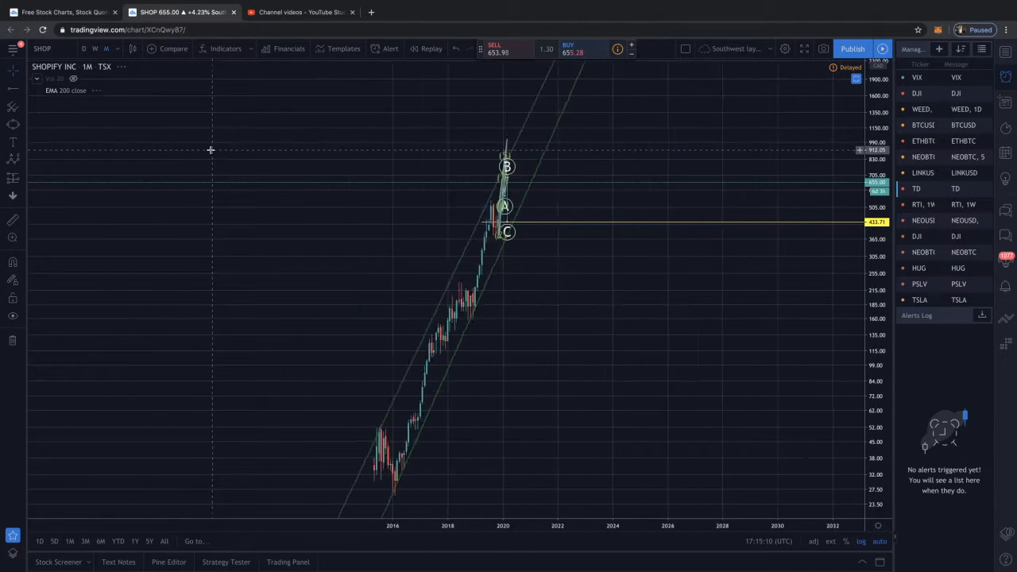
drag(136, 199, 475, 209)
scroll(330, 223, up, 5)
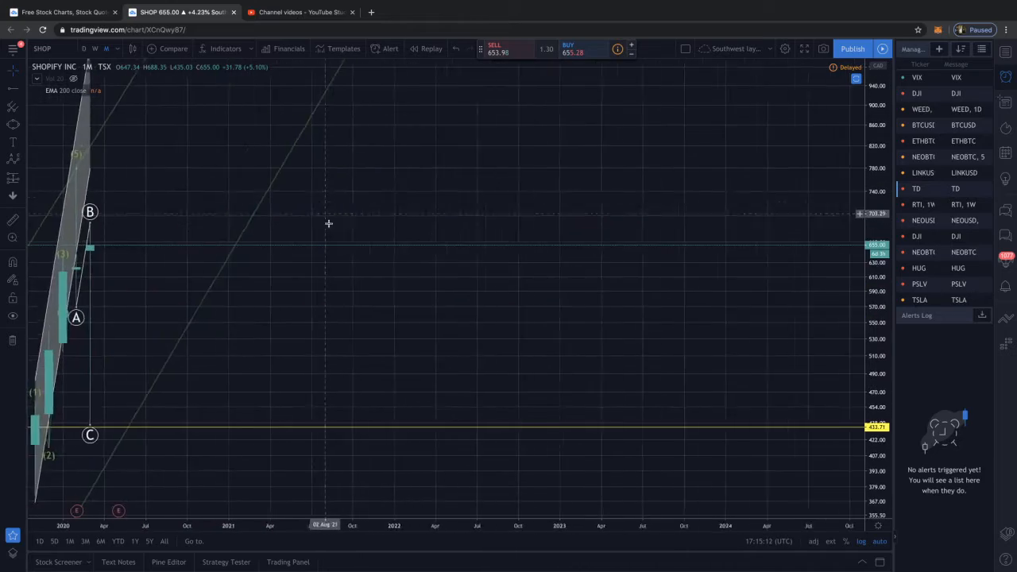
drag(358, 225, 474, 236)
scroll(583, 236, down, 10)
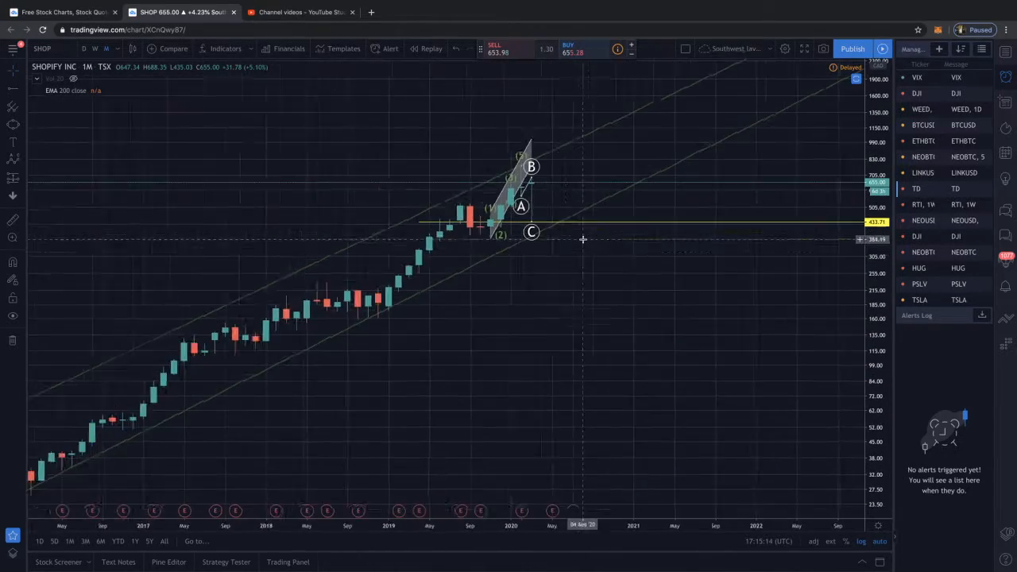
scroll(543, 325, down, 5)
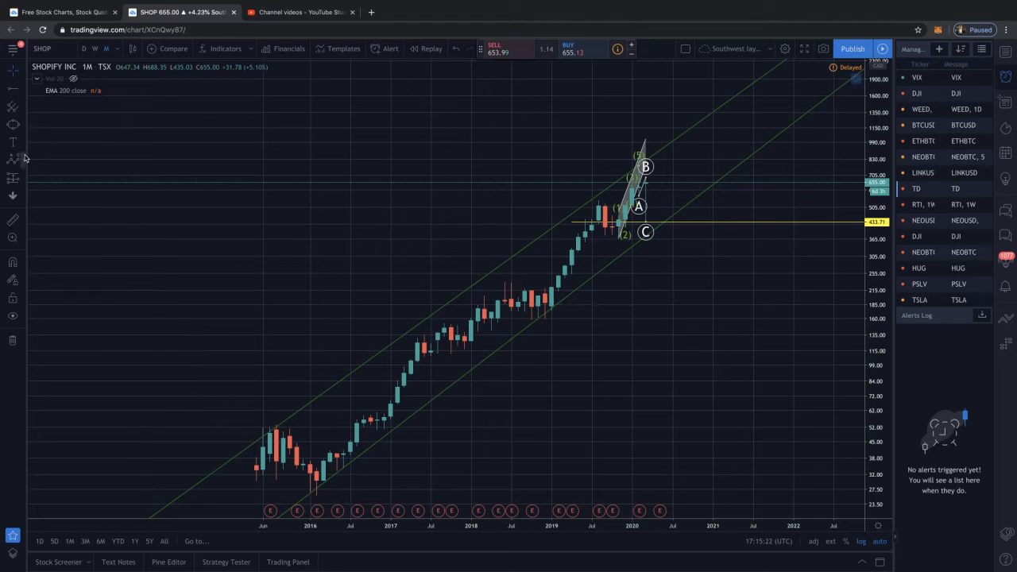
Draw an Elliott Correction Wave (ABC) from about 53 in August 2015, with A at 34, B at 51 and C at 26 in February 2016
click(144, 271)
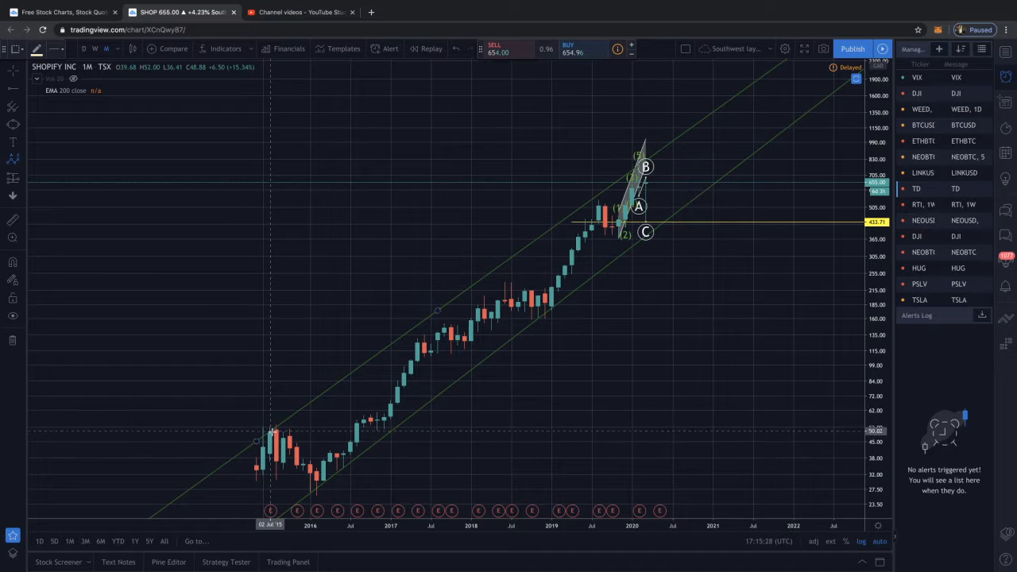
click(274, 427)
click(283, 479)
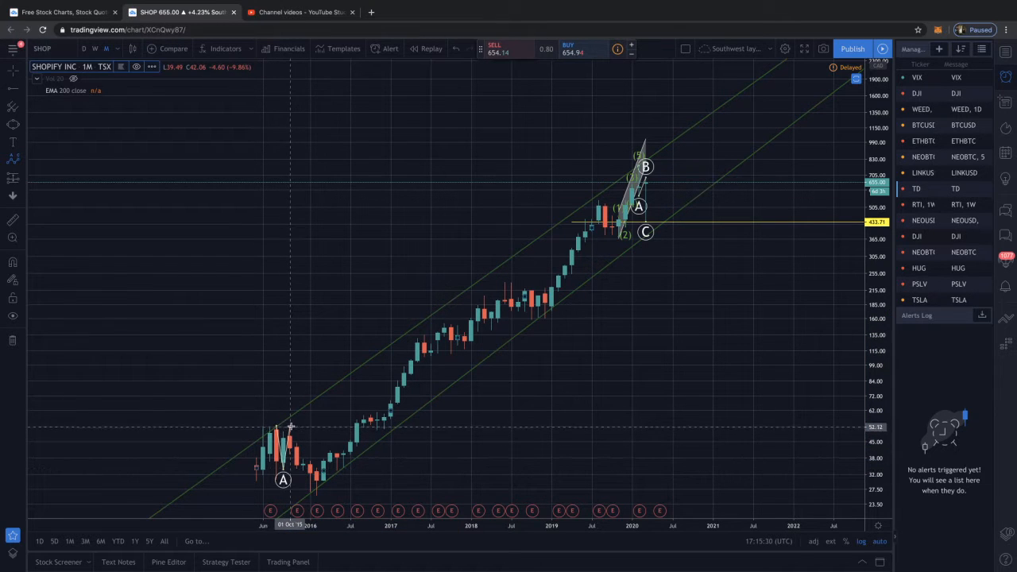
click(292, 429)
click(318, 504)
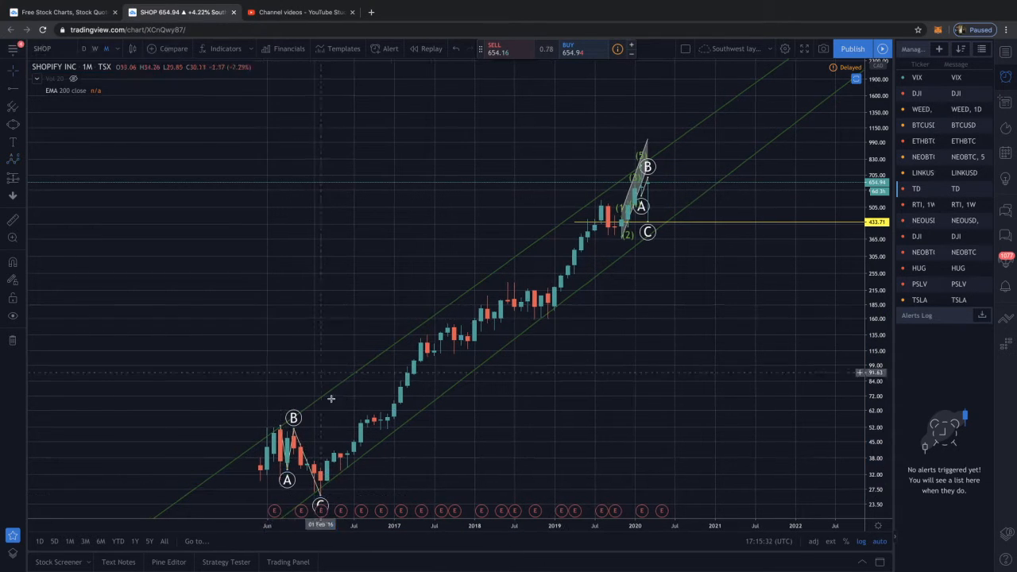
Draw an Elliott Impulse Wave (12345) from about 26 in February 2016 through 136, 112, 555 and 364 to about 1280 in October 2020
drag(286, 347, 181, 300)
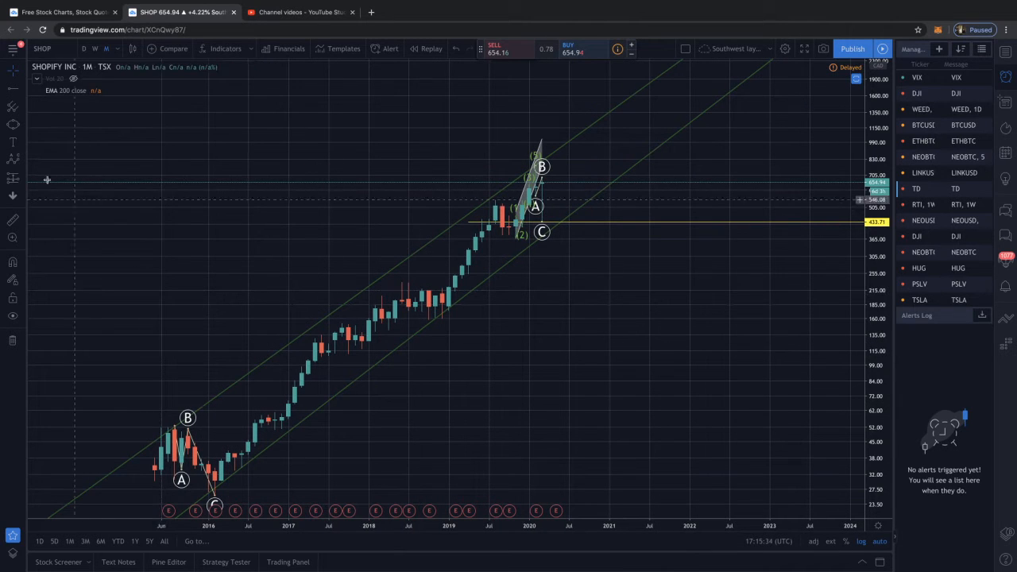
click(25, 163)
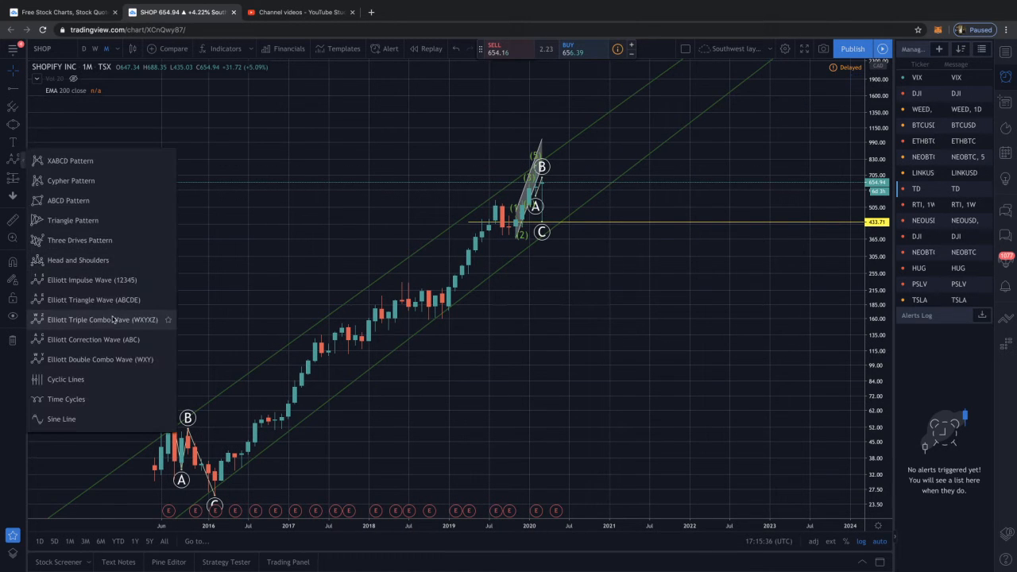
click(79, 279)
click(174, 429)
key(Escape)
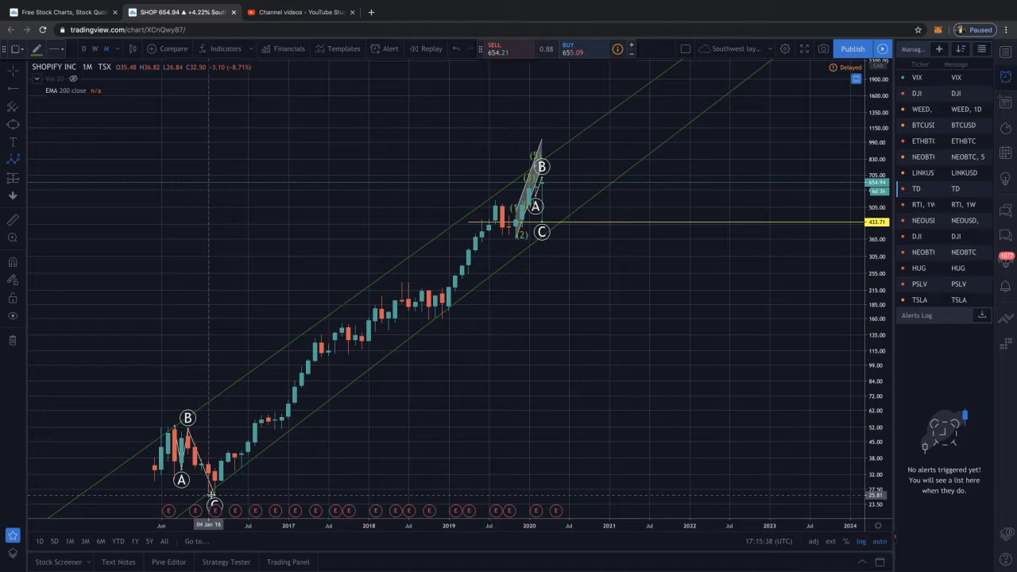
click(215, 494)
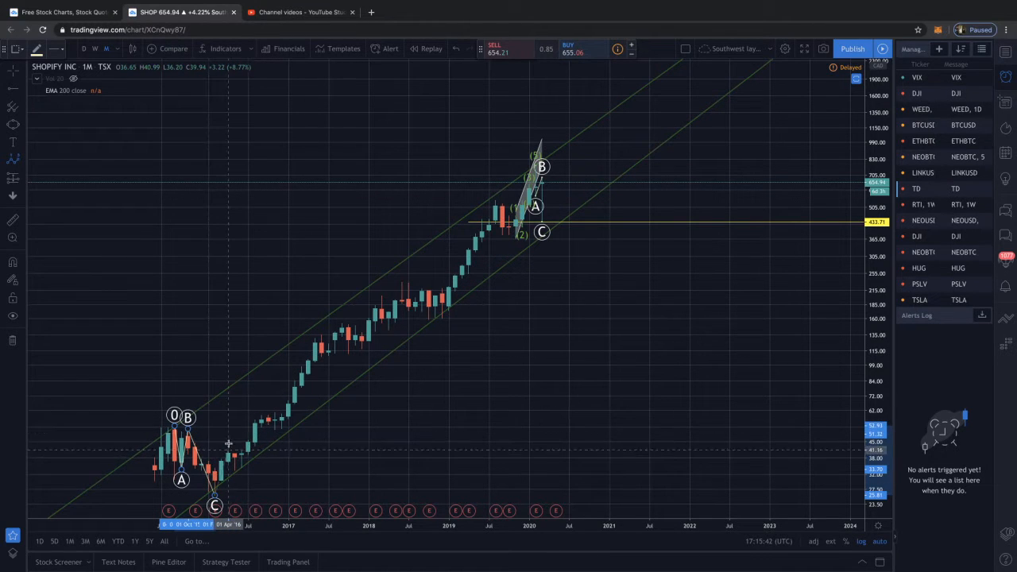
click(319, 334)
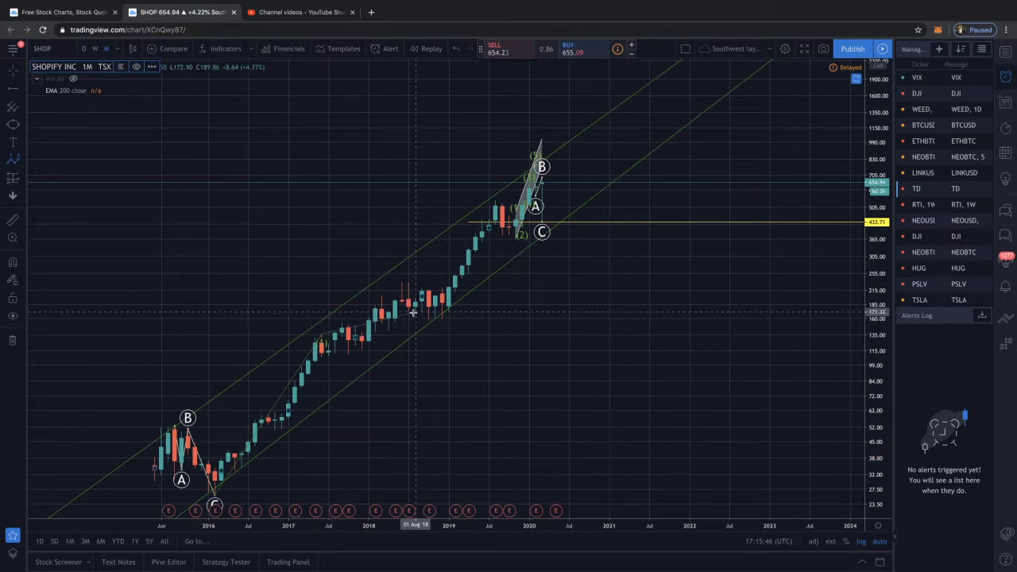
click(349, 352)
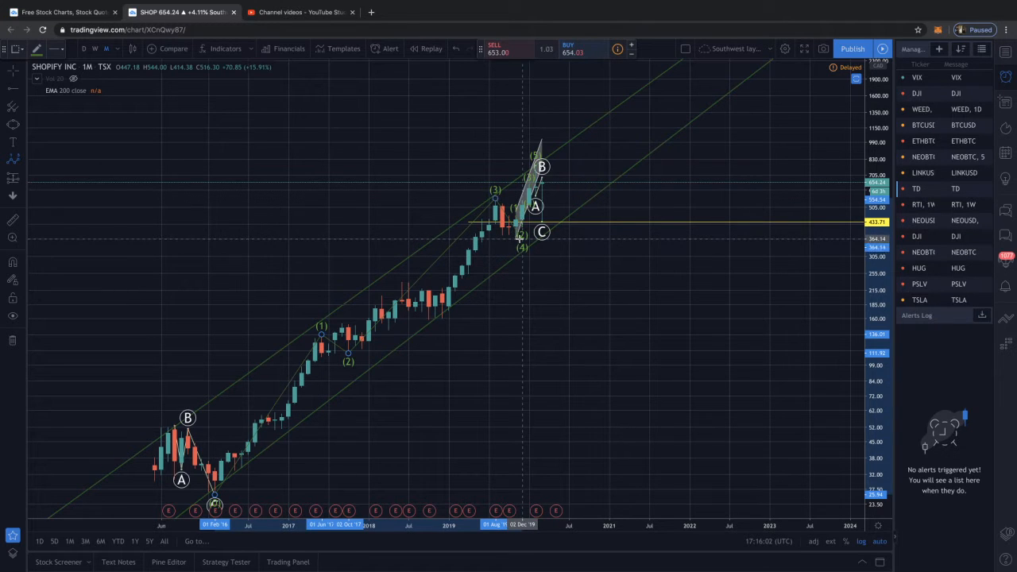
click(521, 236)
scroll(575, 131, down, 1)
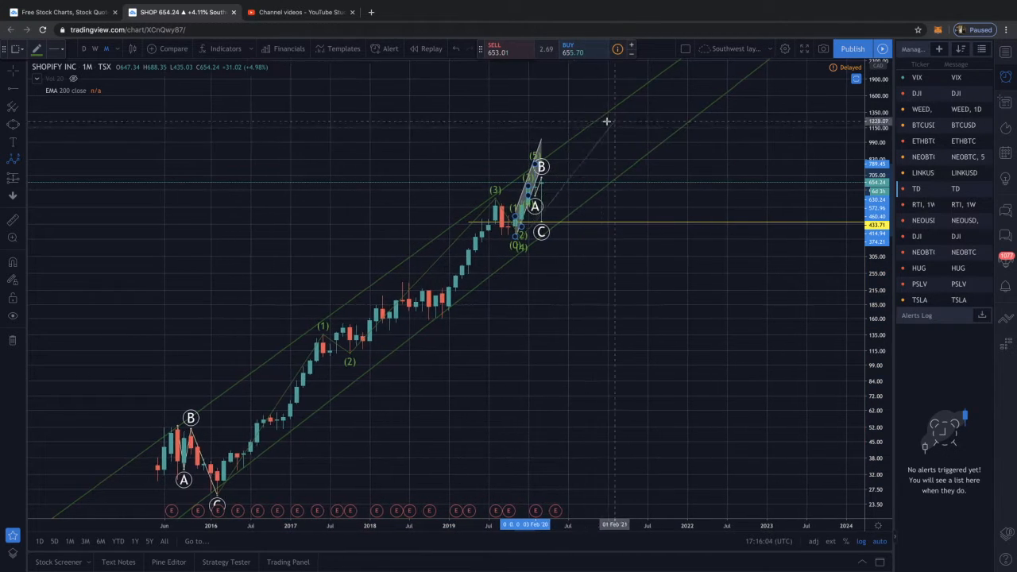
click(586, 116)
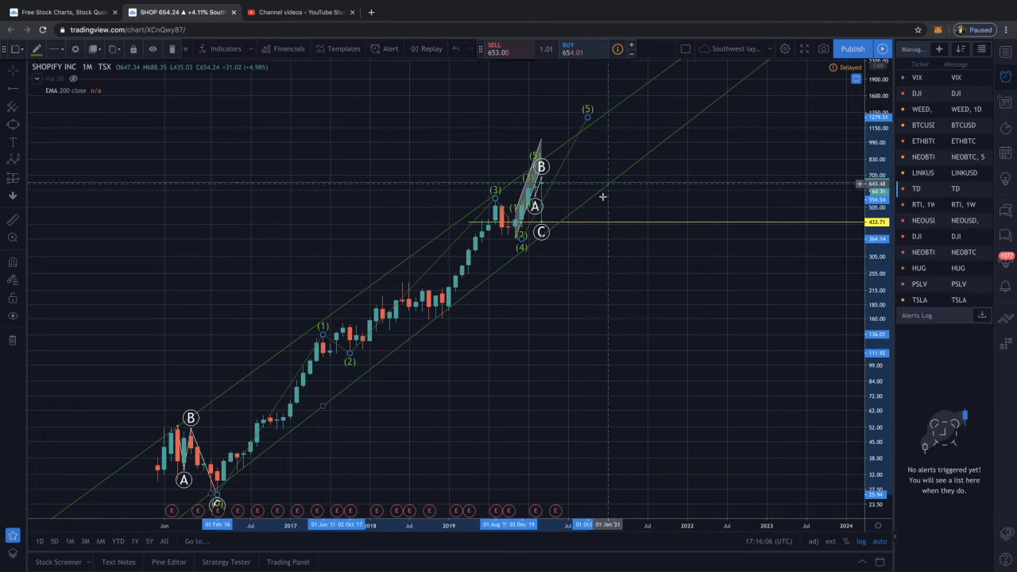
Move point (4) of the large impulse wave to about 373 in November 2019
scroll(652, 245, up, 3)
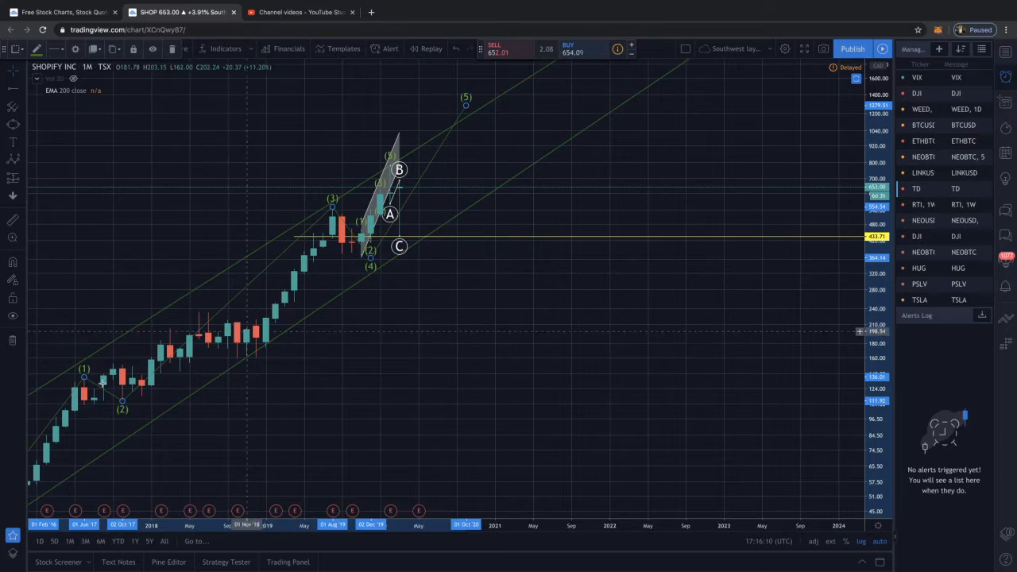
scroll(165, 392, down, 2)
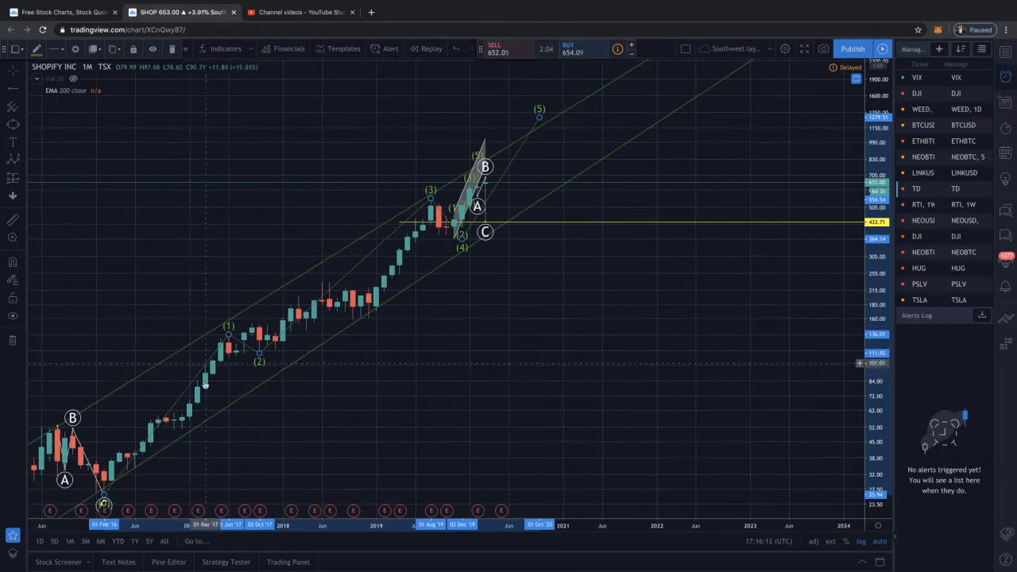
scroll(230, 350, up, 3)
scroll(242, 340, down, 1)
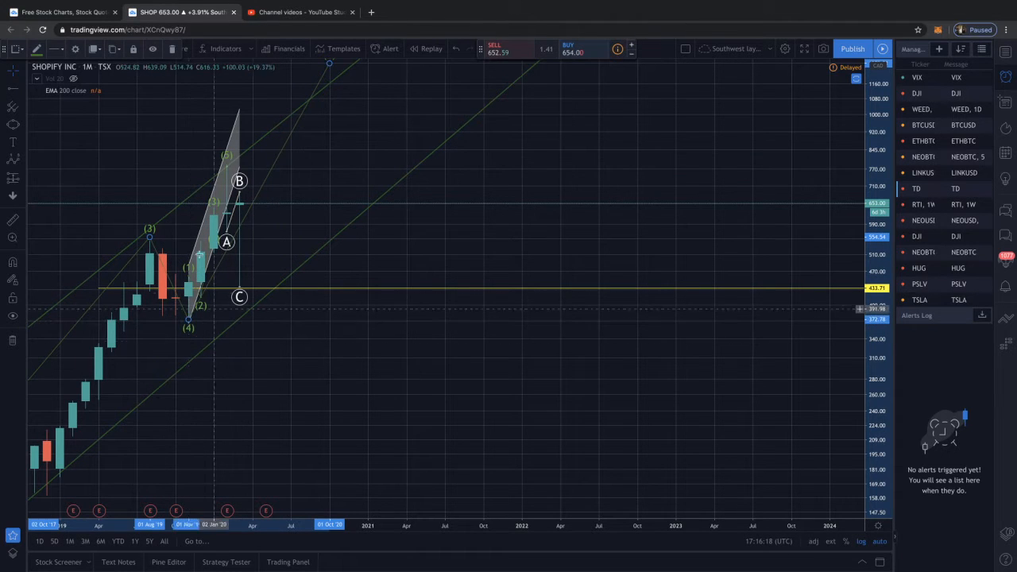
Shift the floating drawing toolbar off the interval choices and switch the chart to the weekly timeframe
drag(2, 48, 291, 28)
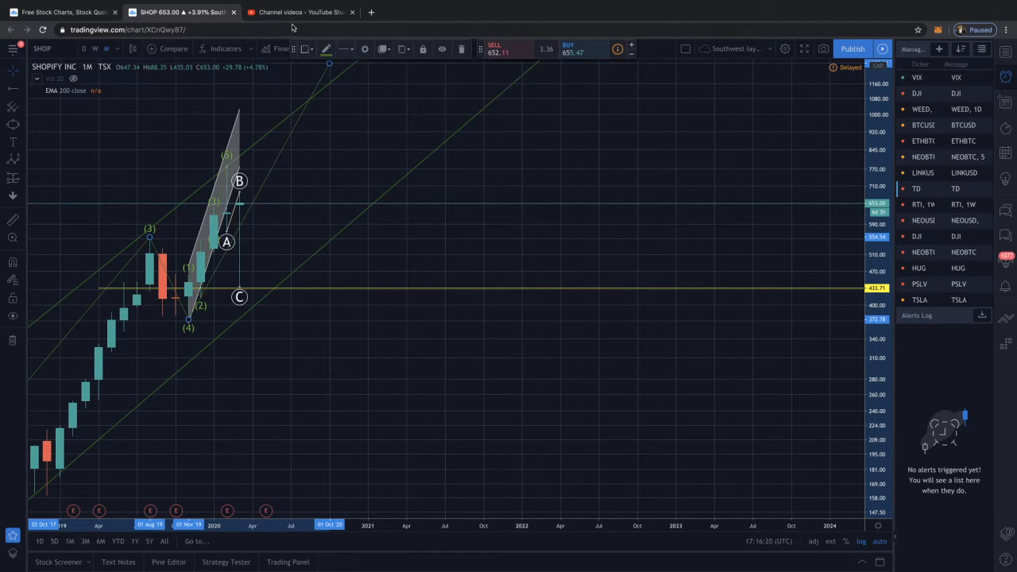
click(95, 48)
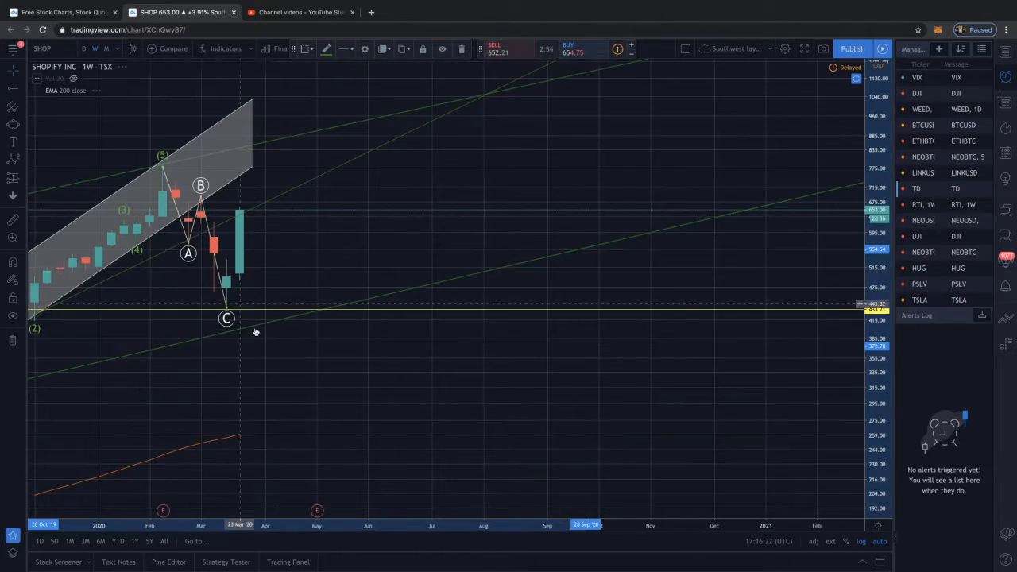
drag(208, 312, 302, 312)
scroll(275, 318, down, 8)
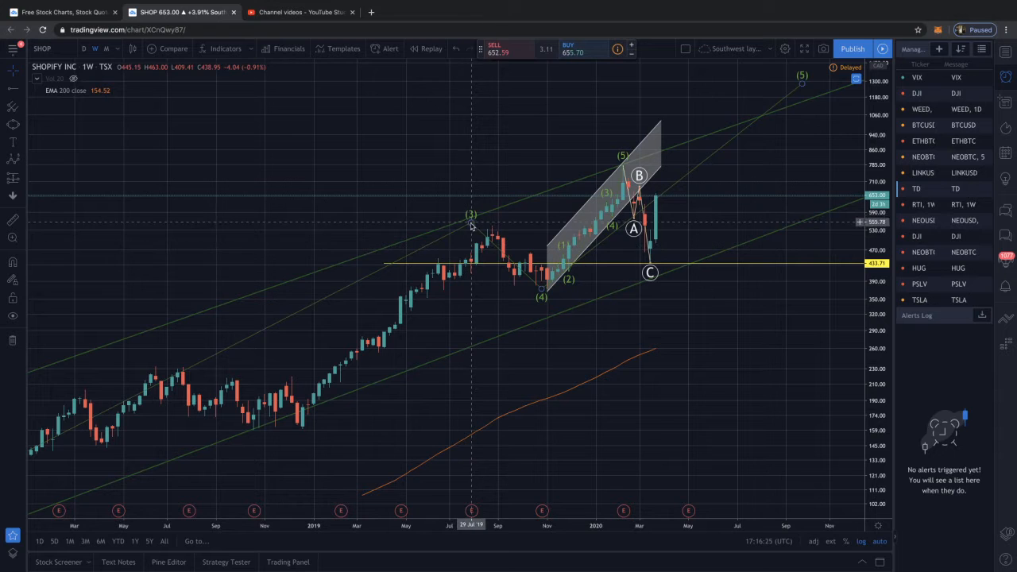
Move the large impulse wave's point (3) to about 546 on 26 August 2019 and point (4) to about 370 on 4 November 2019
click(507, 216)
drag(496, 225, 494, 226)
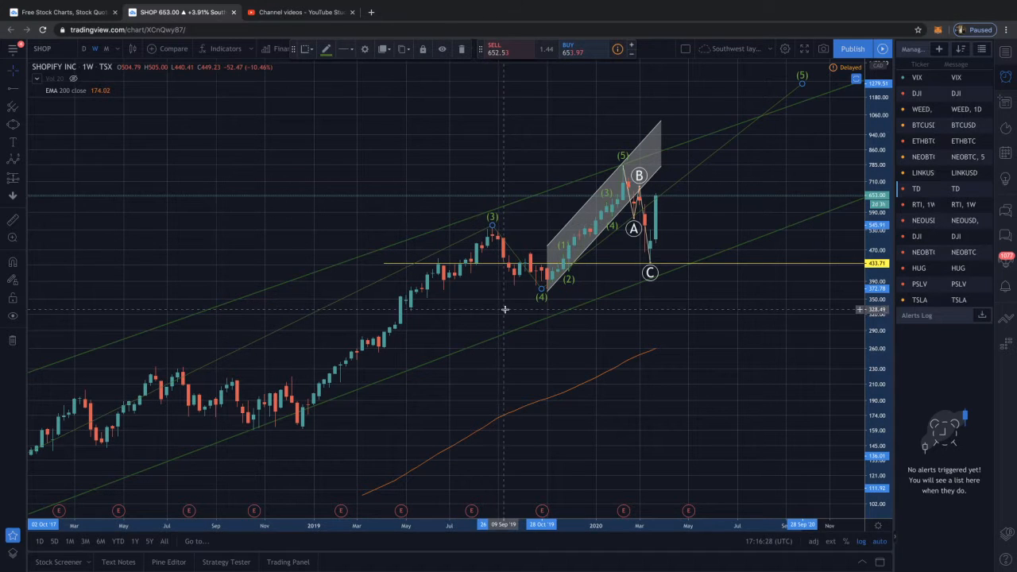
click(542, 302)
drag(542, 291, 548, 291)
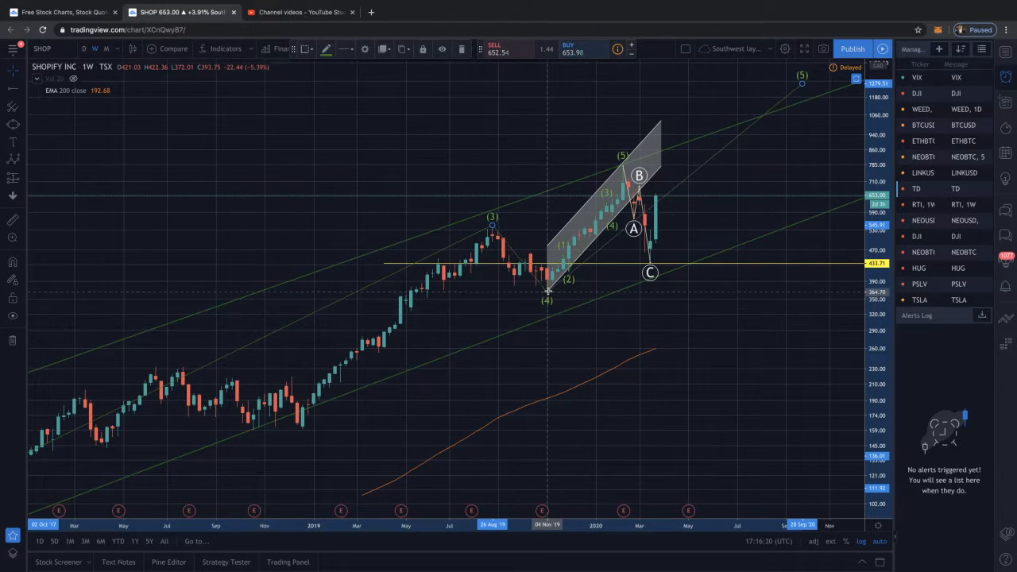
click(546, 306)
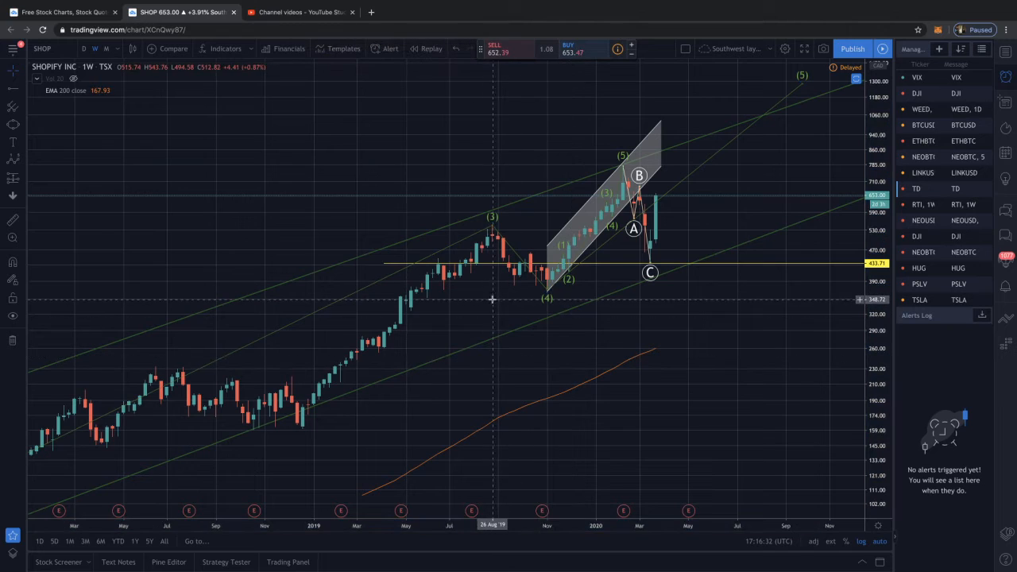
Move the large impulse wave's point (1) to about 135 on 5 June 2017 and point (2) to the October 2017 low
scroll(469, 300, down, 5)
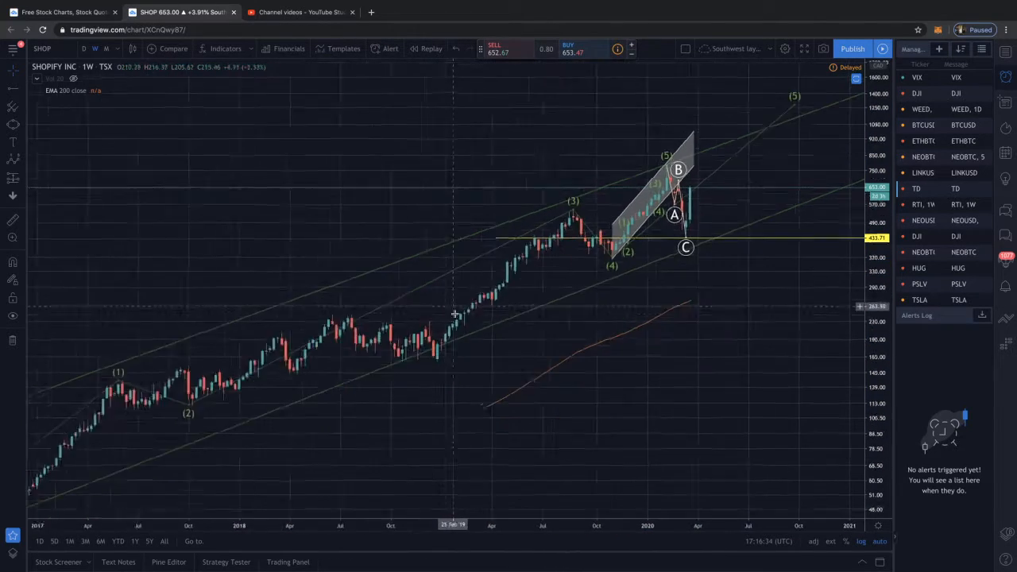
scroll(454, 314, down, 3)
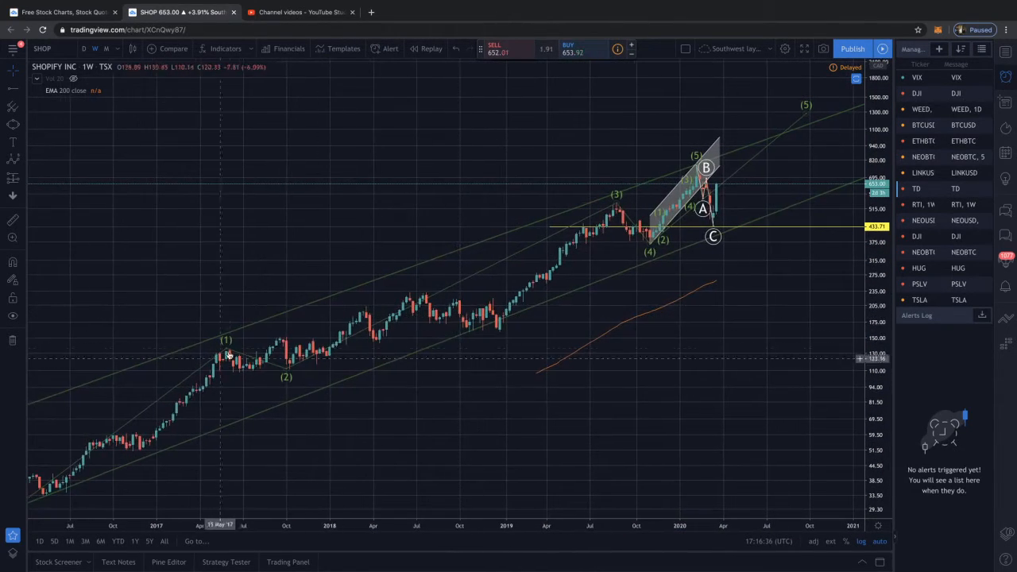
drag(225, 351, 229, 348)
drag(286, 367, 290, 369)
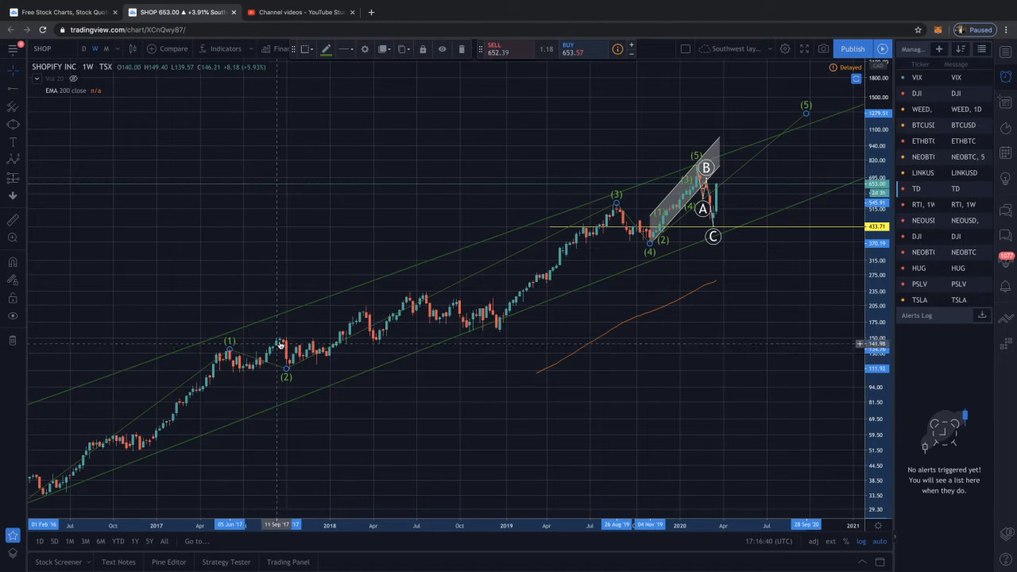
mouse_move(287, 370)
mouse_down()
mouse_move(324, 367)
mouse_move(292, 371)
mouse_up()
click(352, 353)
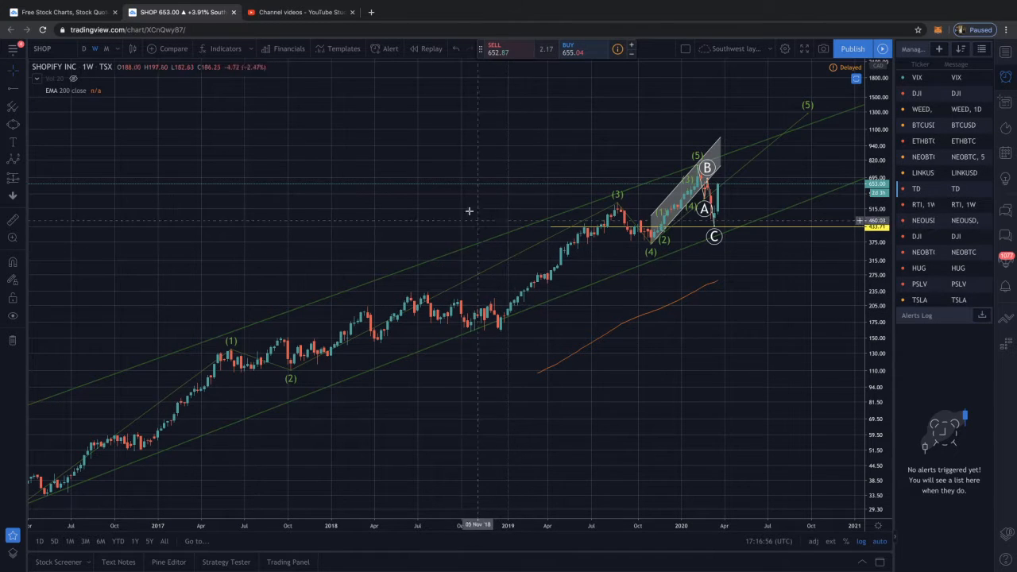
Examine the weekly impulse wave from the 2016 low to projected point (5) in relation to the long-term channel
drag(440, 196, 388, 193)
drag(438, 278, 427, 279)
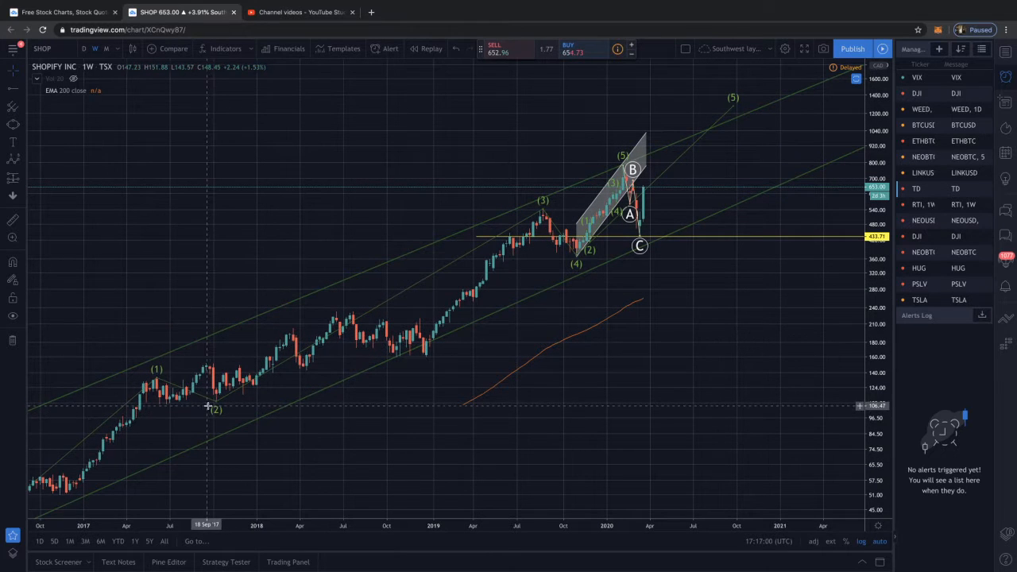
scroll(216, 421, down, 5)
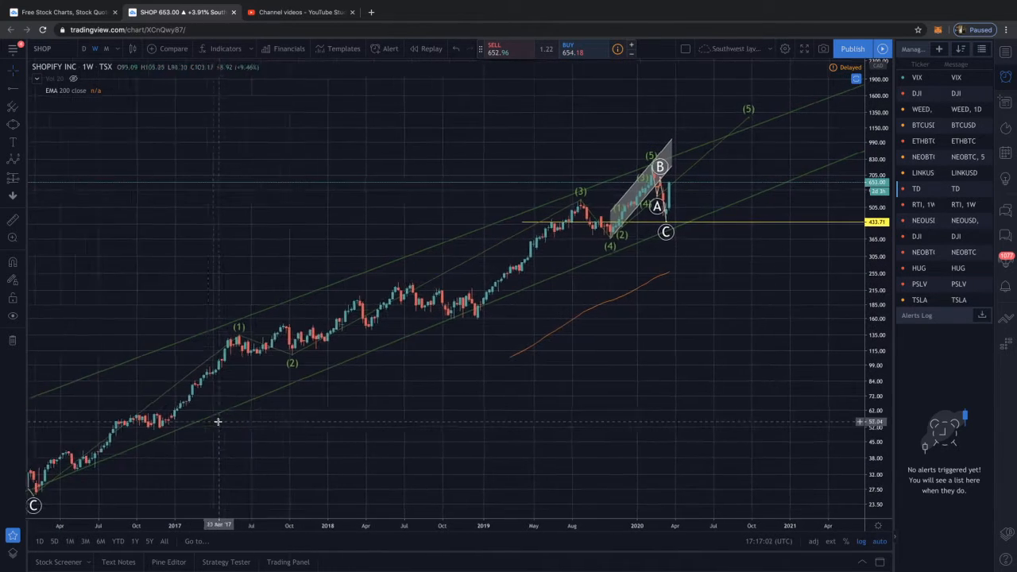
scroll(218, 421, up, 1)
scroll(420, 375, down, 1)
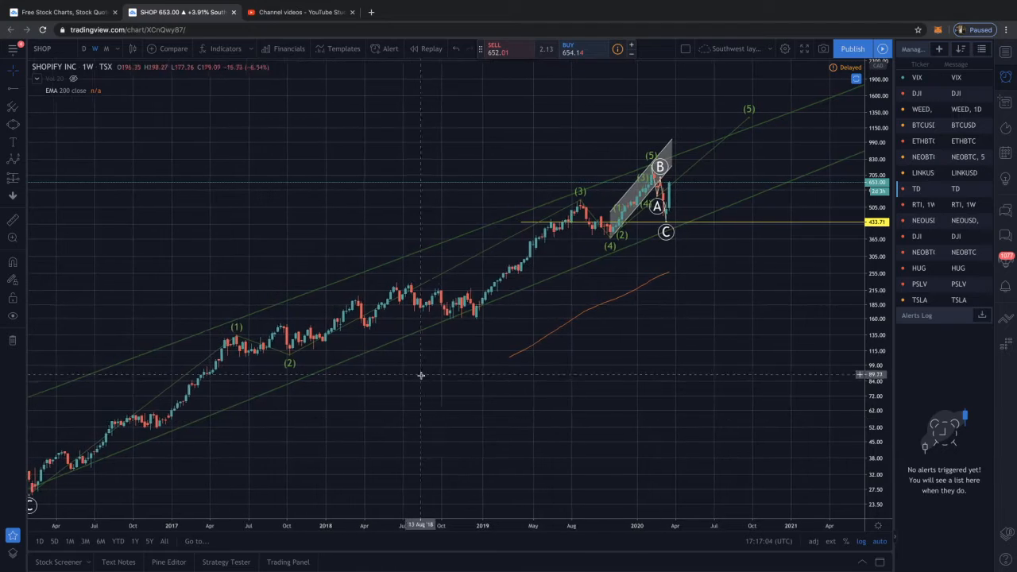
drag(434, 380, 272, 356)
scroll(331, 358, up, 2)
scroll(330, 359, up, 2)
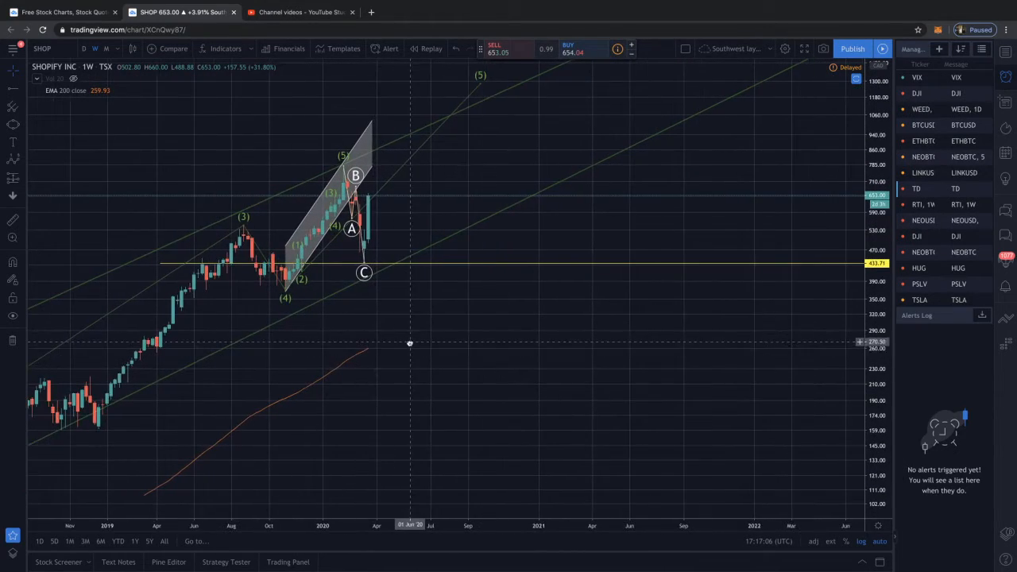
Lower point B of the ABC correction that follows the February 2020 peak to about 645
drag(408, 343, 332, 340)
scroll(266, 316, up, 2)
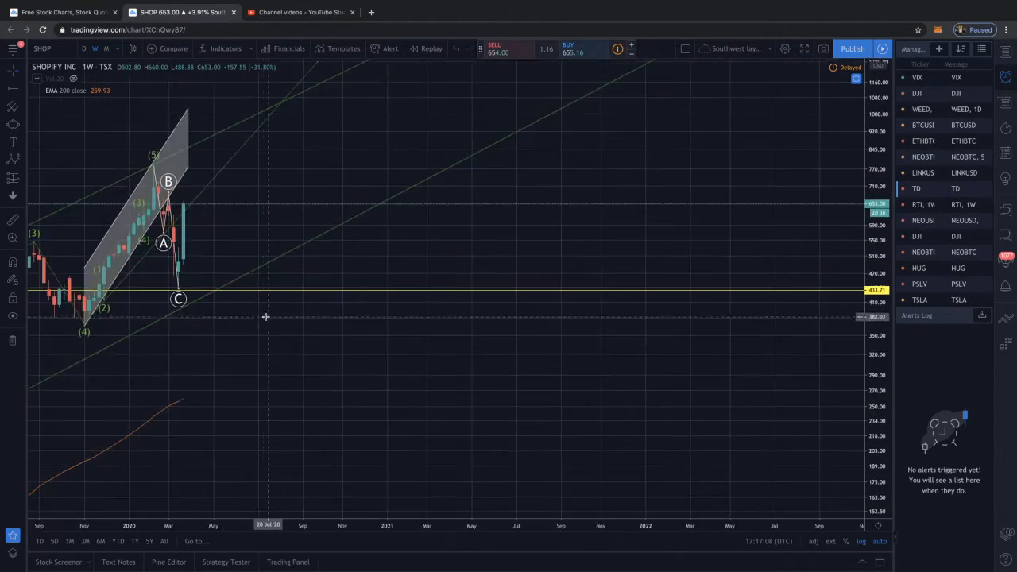
drag(265, 318, 365, 317)
mouse_move(272, 187)
mouse_down()
mouse_move(231, 234)
mouse_move(276, 197)
mouse_up()
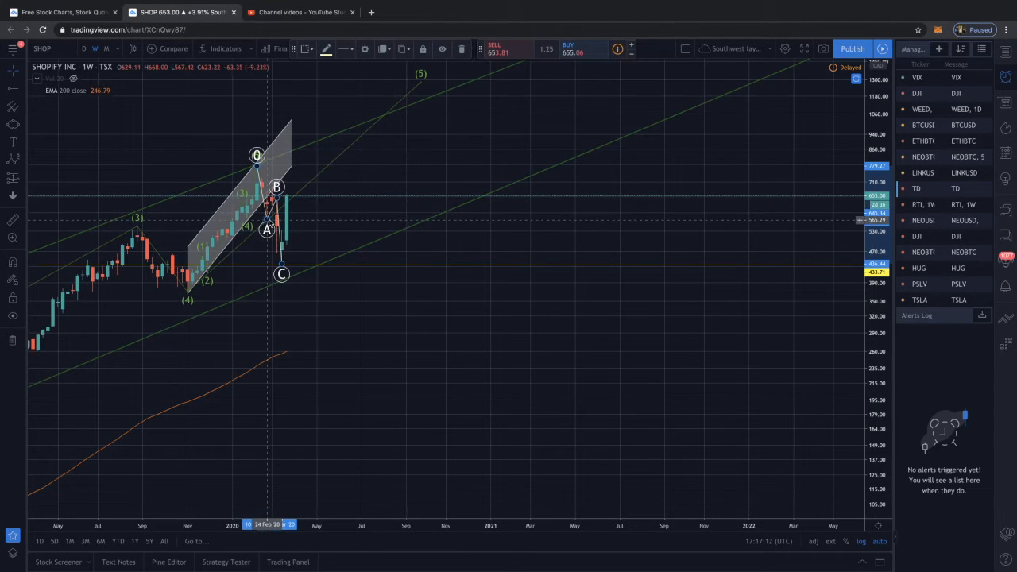
Draw an Elliott ABC correction from the 26 August 2019 high with A at about 382, B at about 467 and C at about 365
click(23, 160)
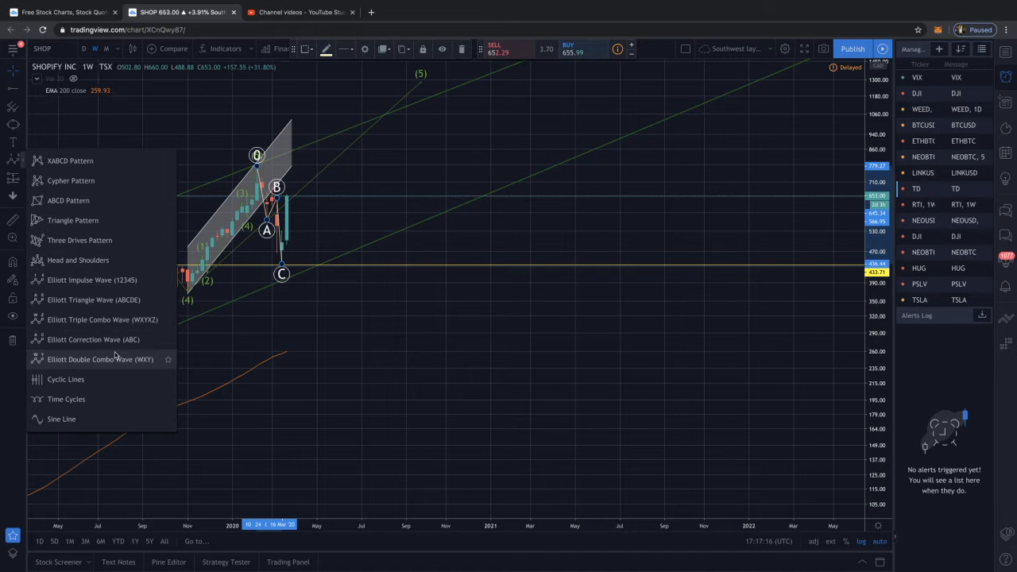
click(76, 359)
click(136, 233)
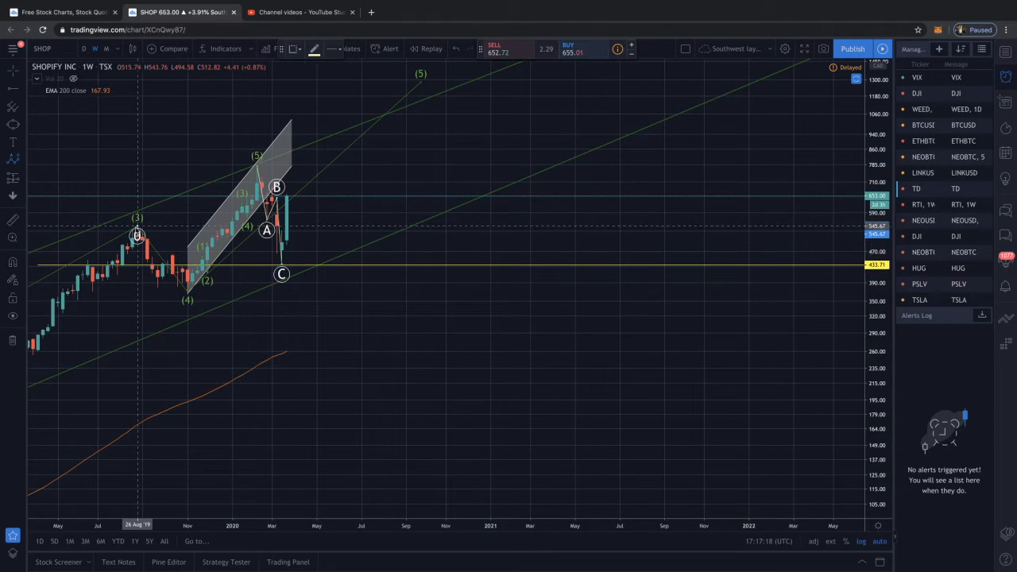
click(157, 286)
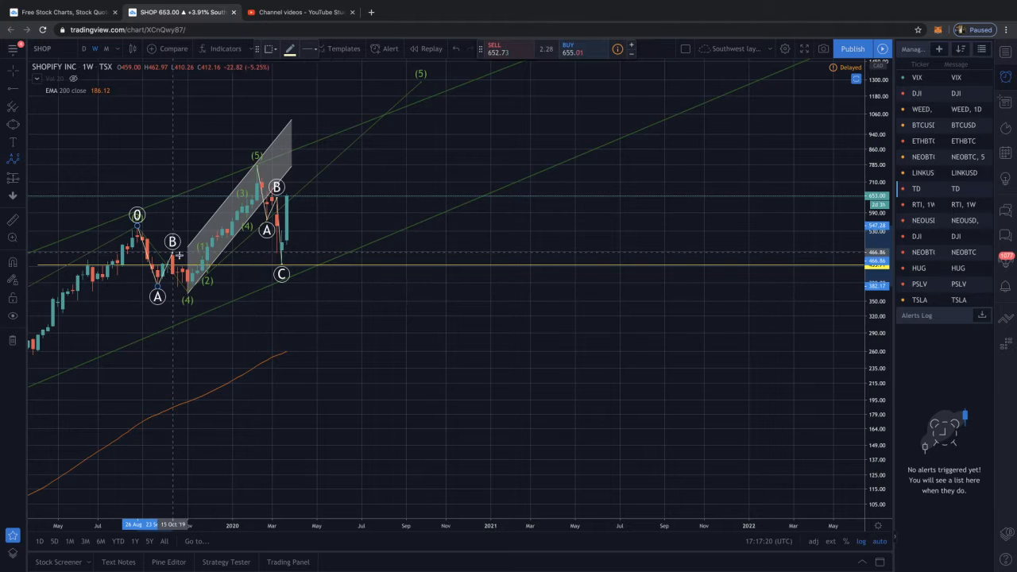
click(178, 255)
click(188, 295)
Move point C of the ABC correction after the February 2020 peak to about 433 on 16 March 2020
drag(188, 296, 268, 358)
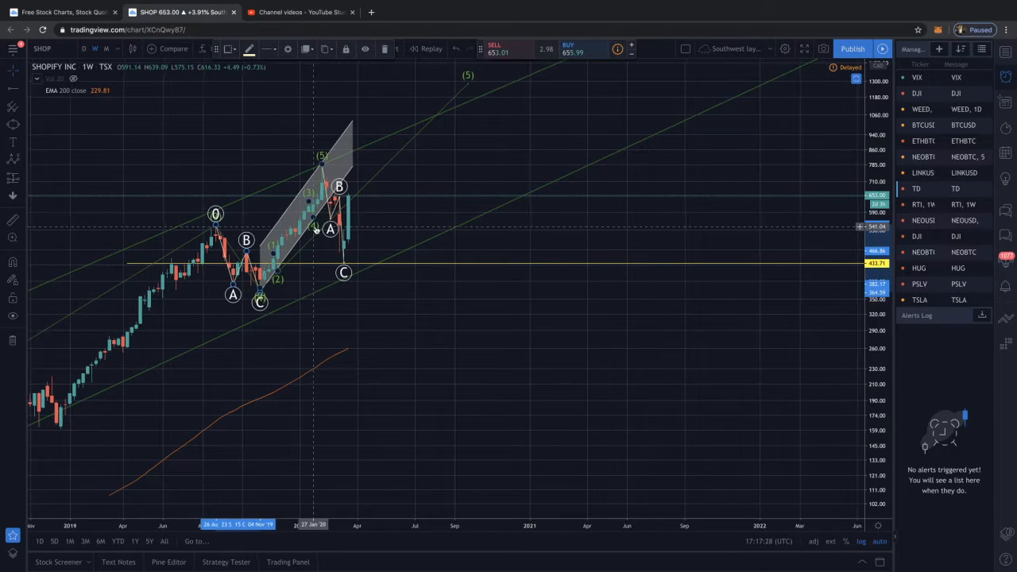
scroll(335, 198, up, 4)
drag(288, 232, 345, 229)
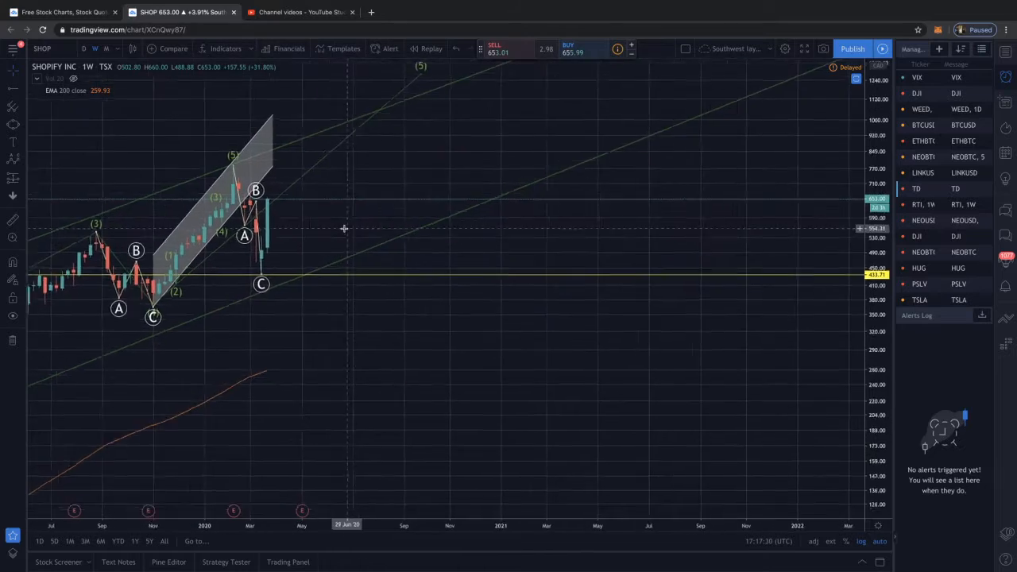
scroll(344, 229, up, 3)
drag(211, 231, 431, 222)
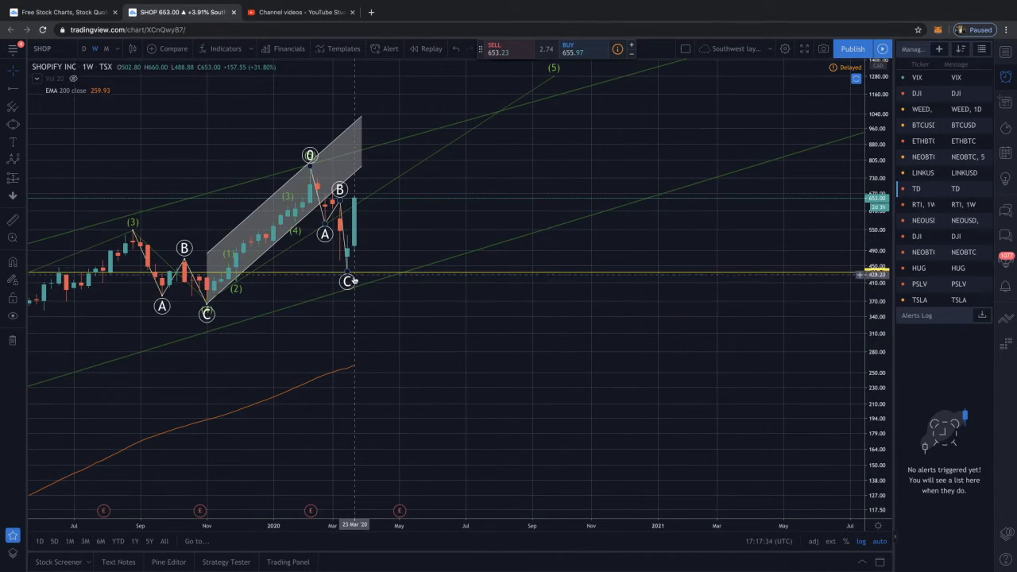
drag(348, 275, 354, 271)
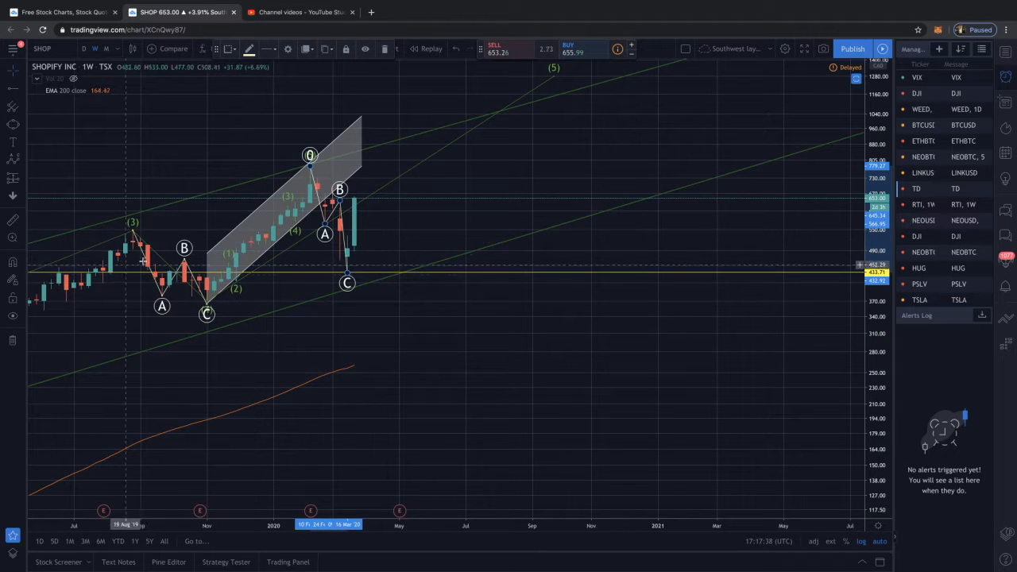
scroll(332, 237, up, 3)
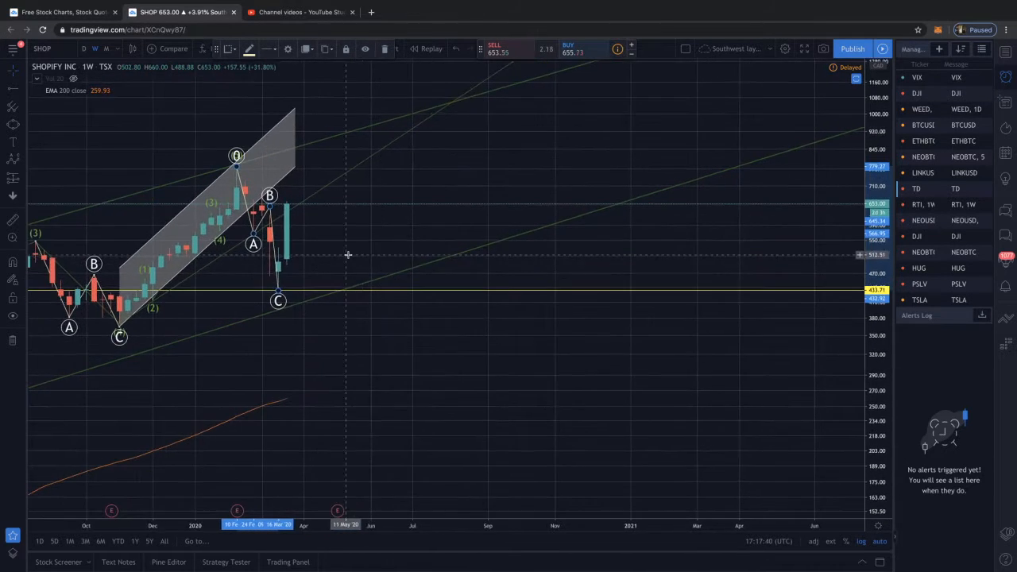
drag(348, 254, 439, 242)
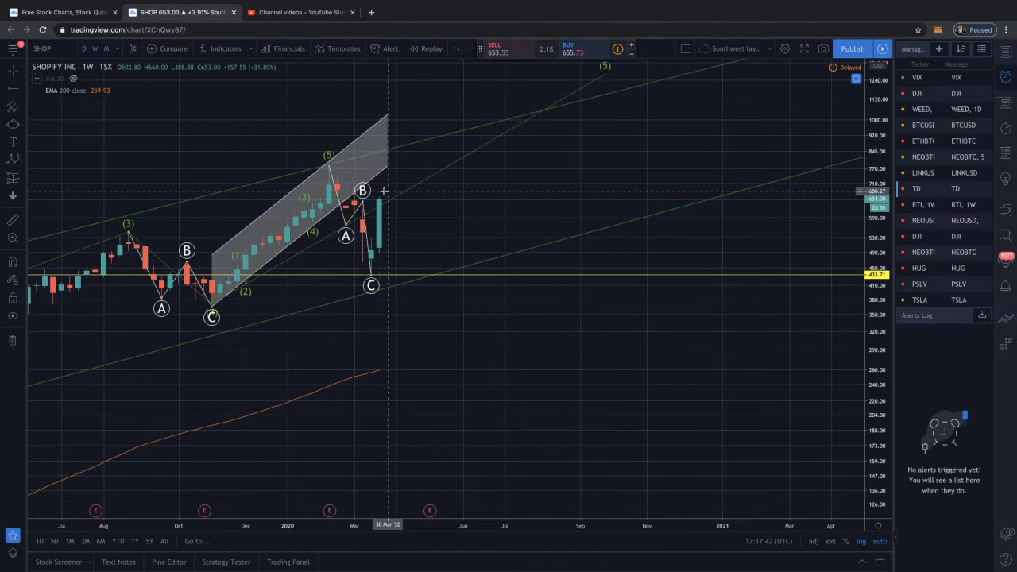
Place a horizontal ray at about 781 starting on 17 June 2019, level with the February 2020 peak
scroll(387, 225, down, 5)
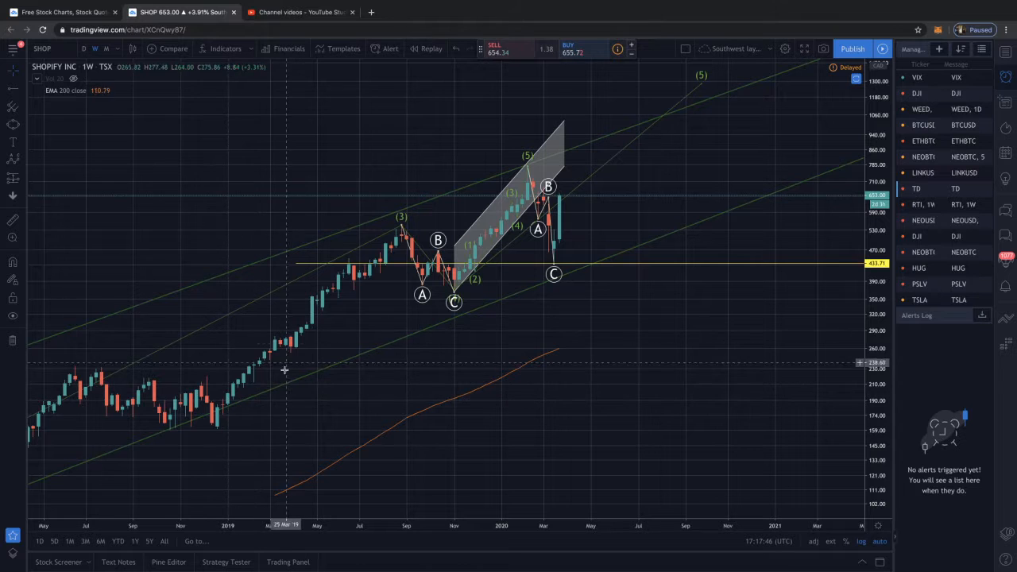
drag(476, 305, 510, 306)
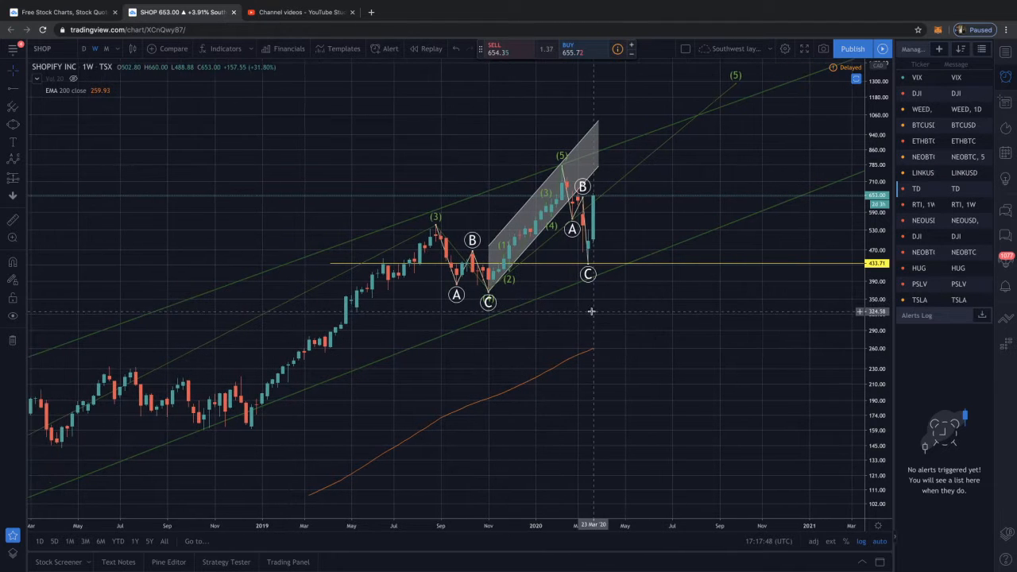
drag(591, 307, 461, 294)
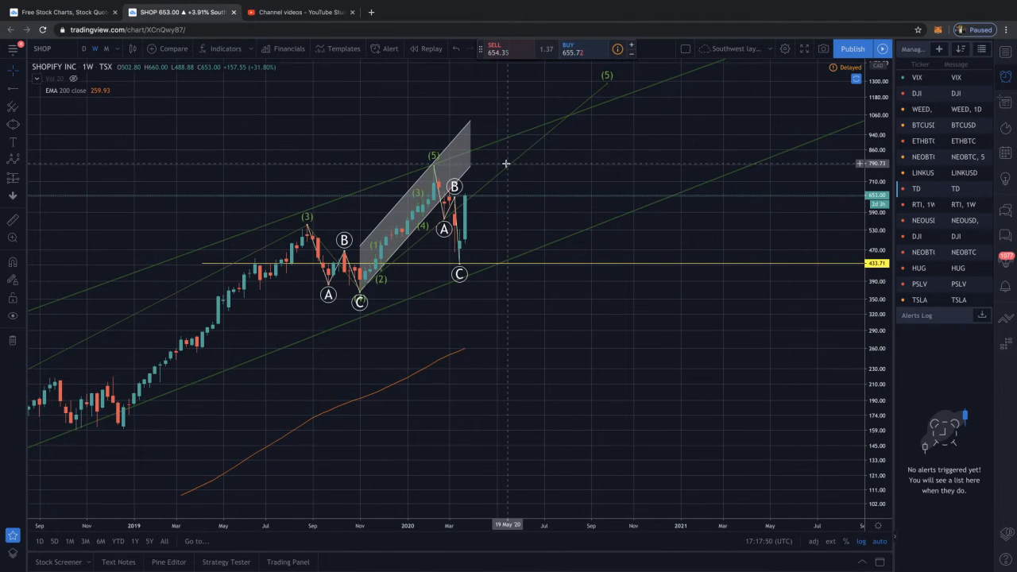
click(11, 93)
click(254, 165)
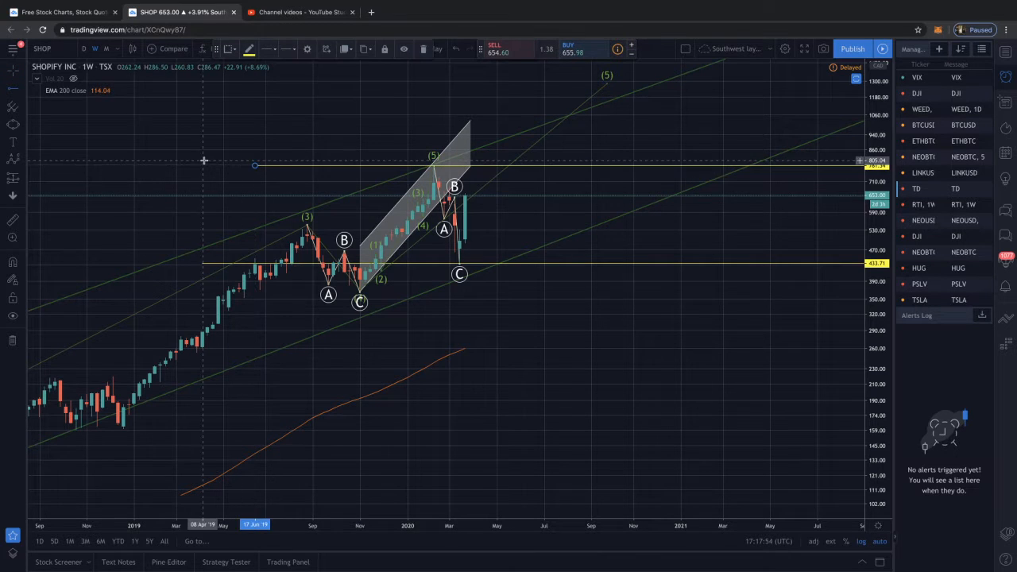
Remove the grey parallel channel and the ABC correction that follows the February 2020 peak
drag(745, 236, 694, 237)
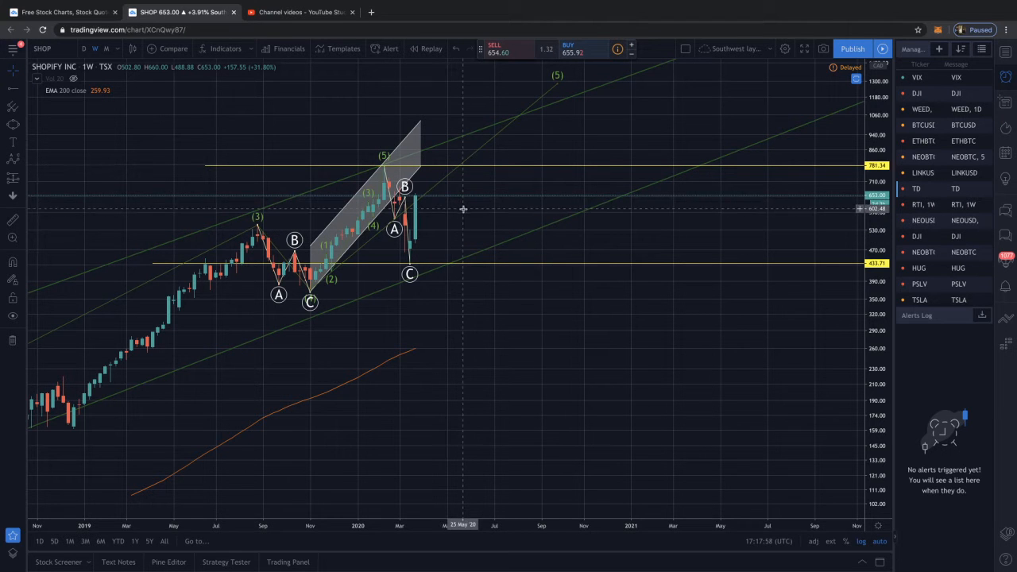
scroll(463, 215, up, 4)
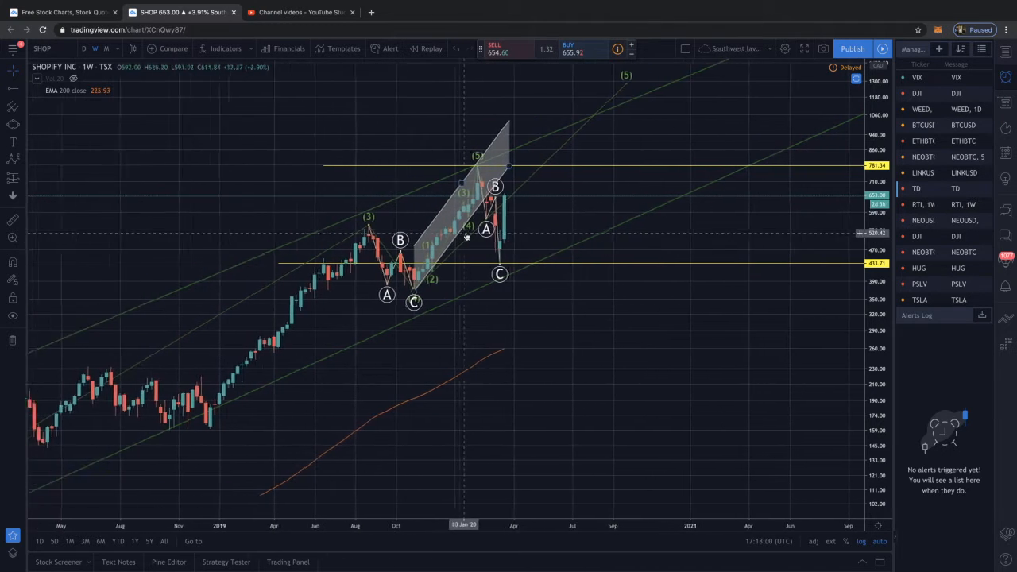
scroll(465, 234, up, 1)
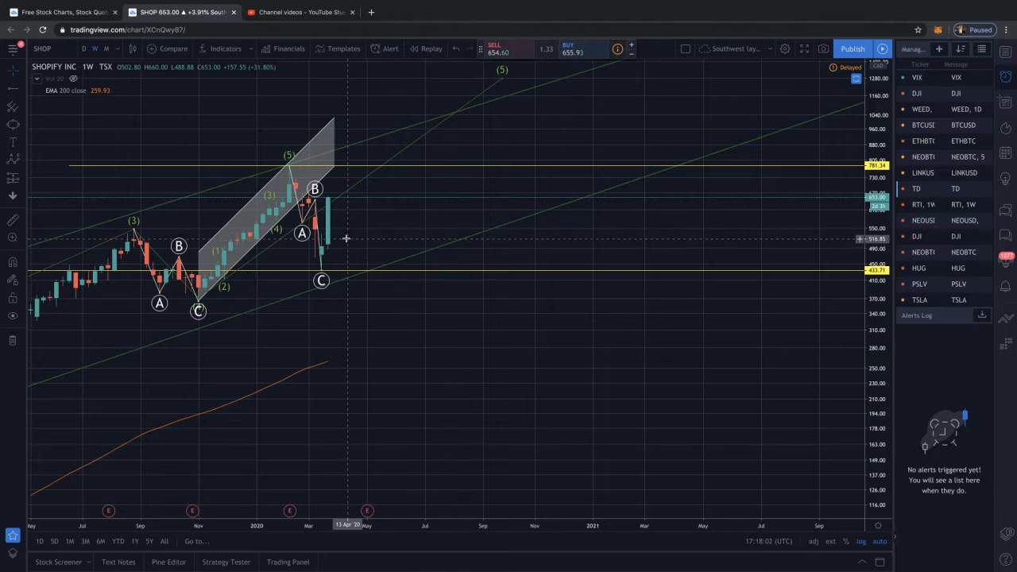
click(280, 214)
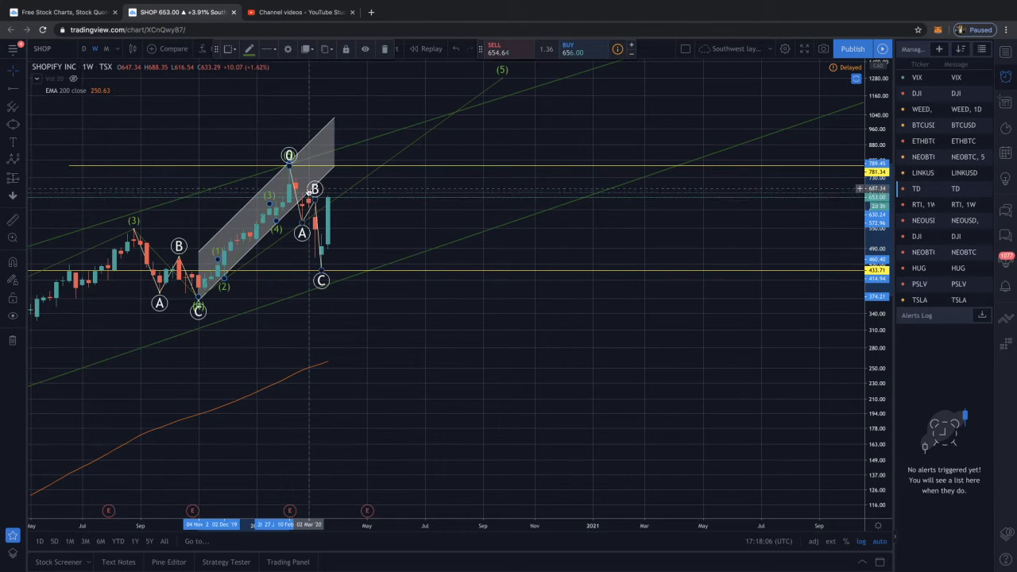
click(320, 202)
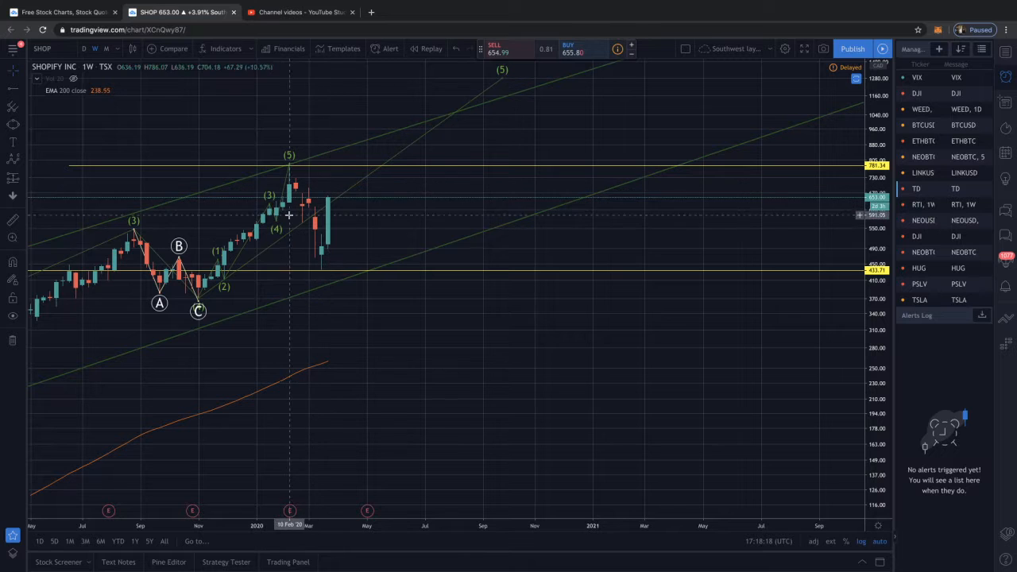
Examine the large weekly impulse wave and its (1) and (2) turning points within the long-term channel
scroll(300, 231, down, 5)
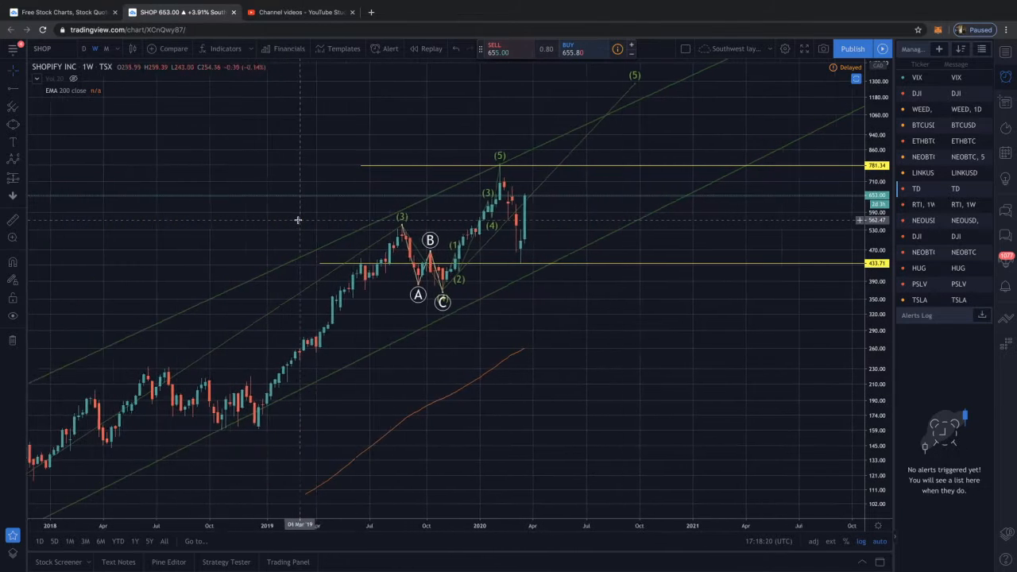
scroll(298, 219, up, 4)
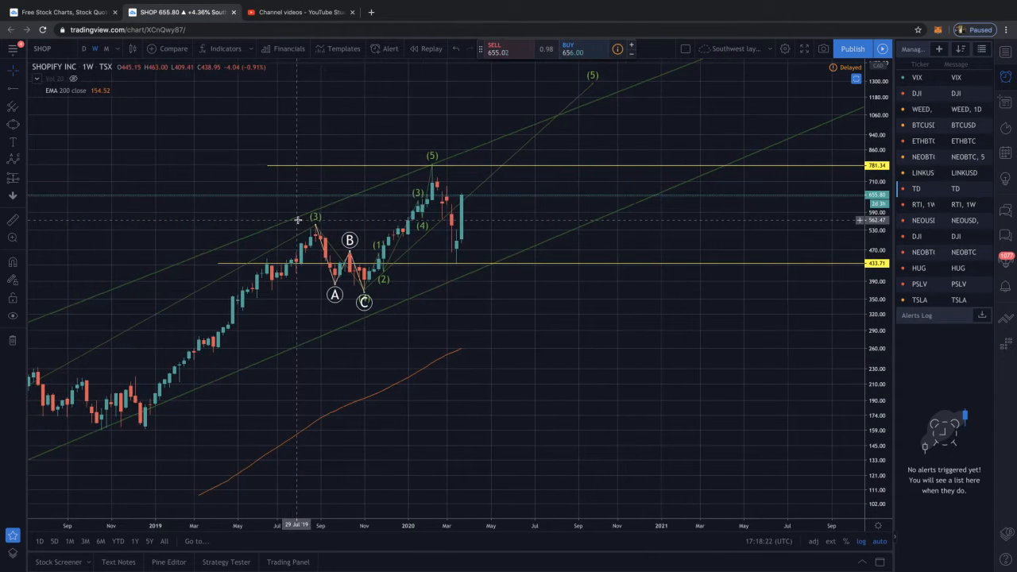
scroll(298, 219, up, 1)
scroll(298, 219, up, 2)
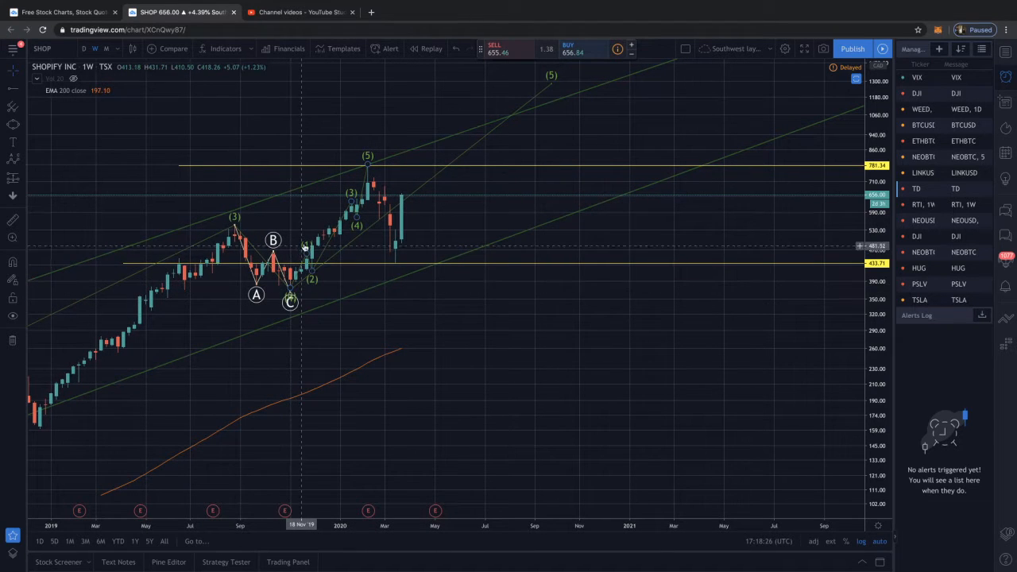
scroll(315, 271, down, 4)
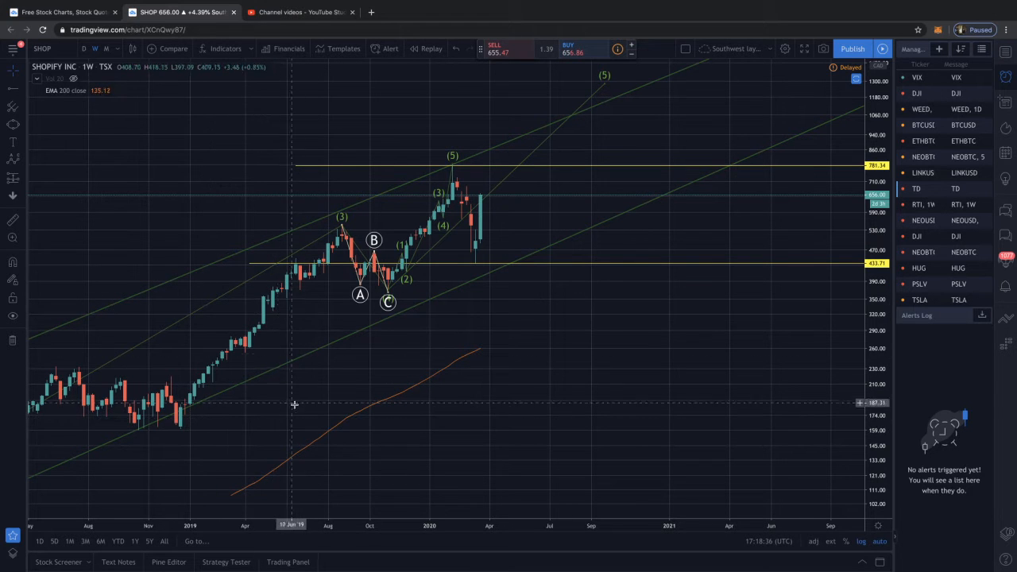
scroll(294, 404, down, 5)
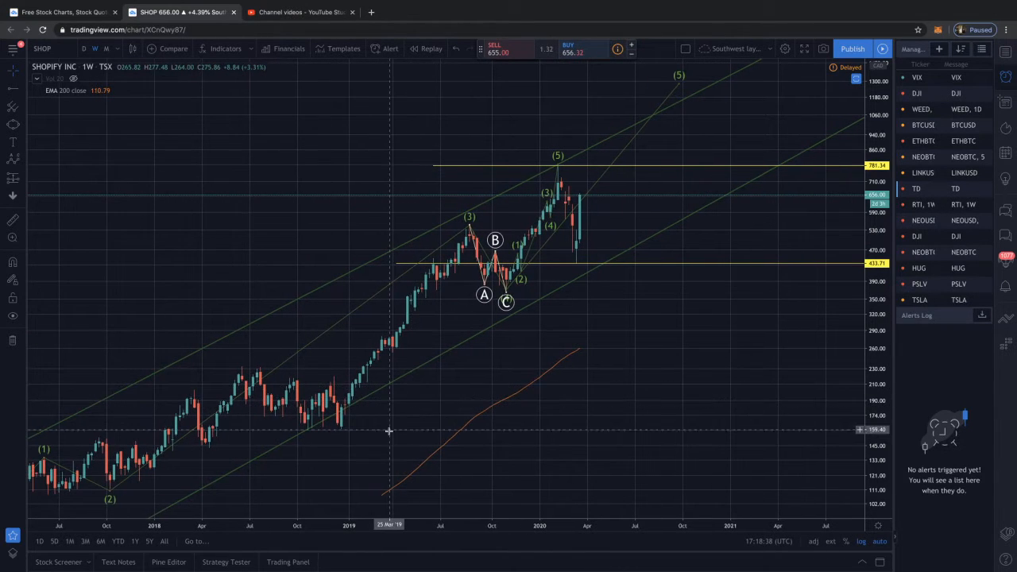
scroll(388, 431, down, 5)
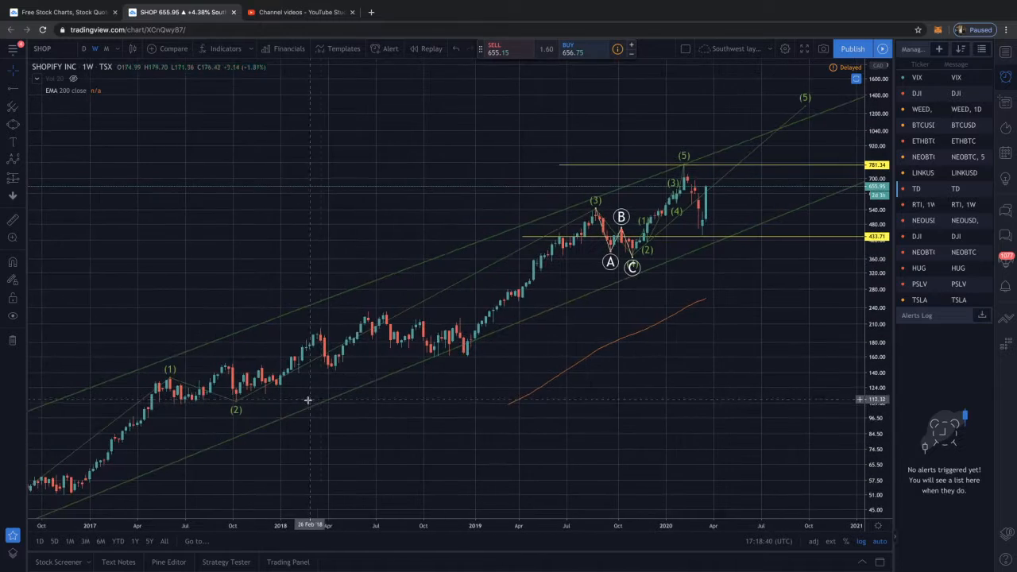
scroll(307, 400, down, 5)
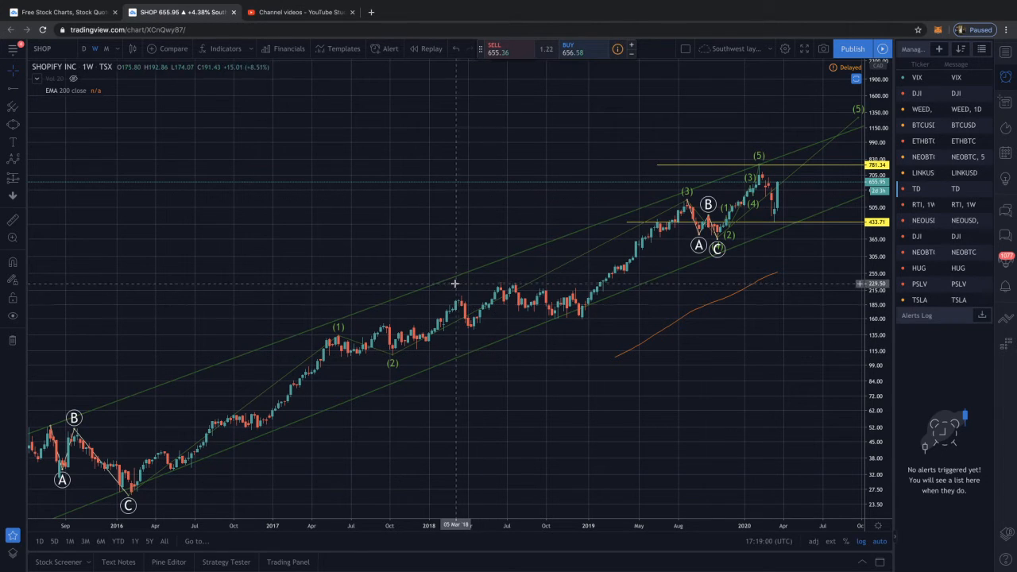
drag(430, 221, 273, 211)
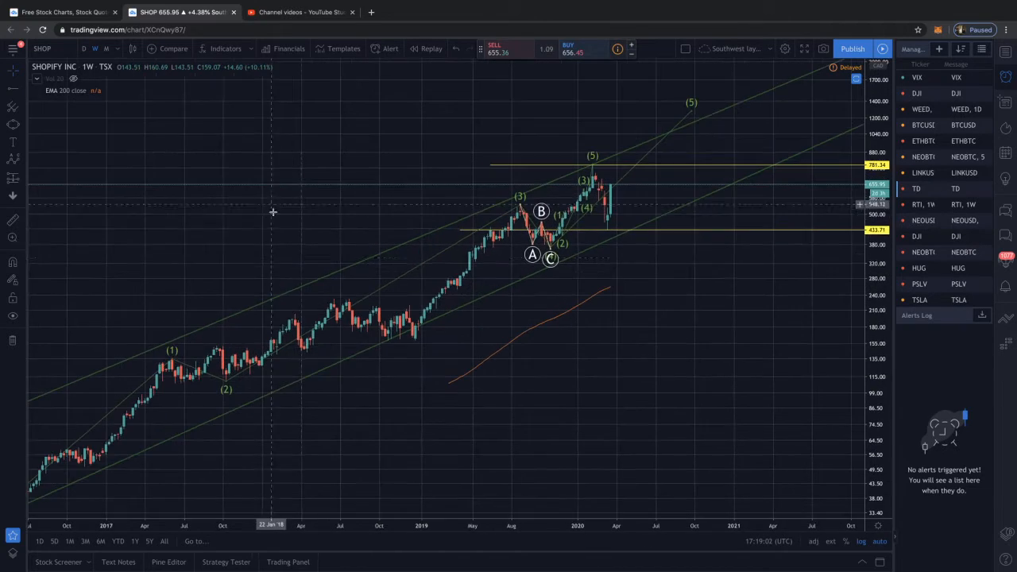
Move the large impulse wave's point (1) to about 232 on 11 June 2018 and point (2) to about 158 on 24 December 2018
scroll(326, 274, down, 5)
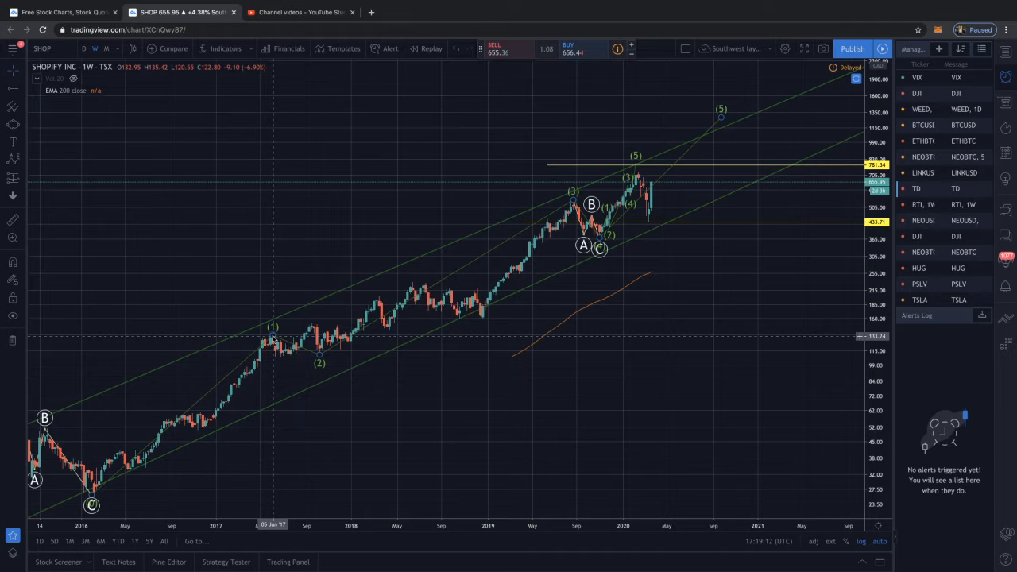
mouse_move(272, 338)
mouse_down()
mouse_move(402, 300)
mouse_move(411, 283)
mouse_up()
drag(319, 366, 478, 321)
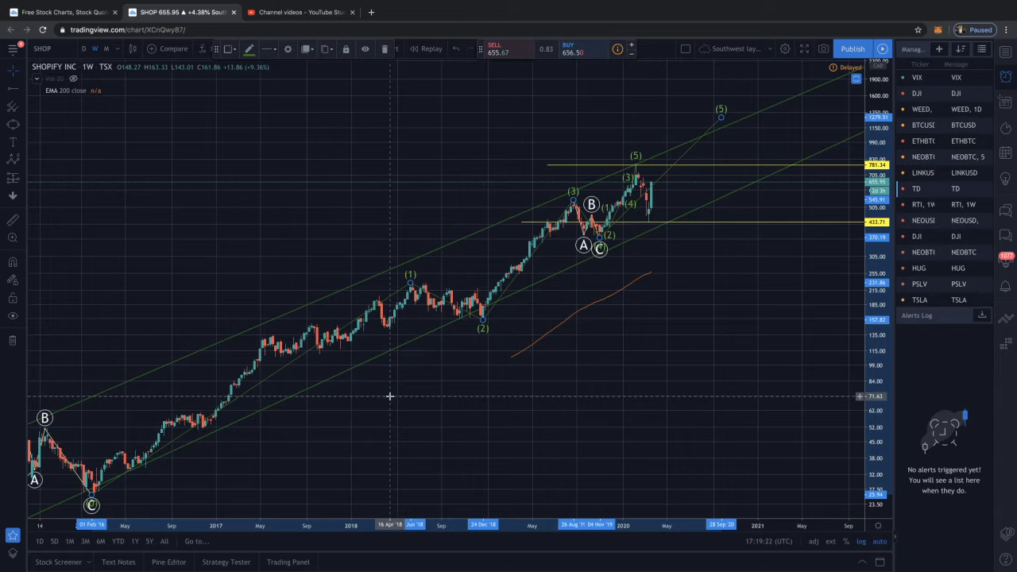
Try an Elliott impulse wave from the February 2016 low at about 27 up to about 228 in mid-2018, and delete it
scroll(390, 395, left, 3)
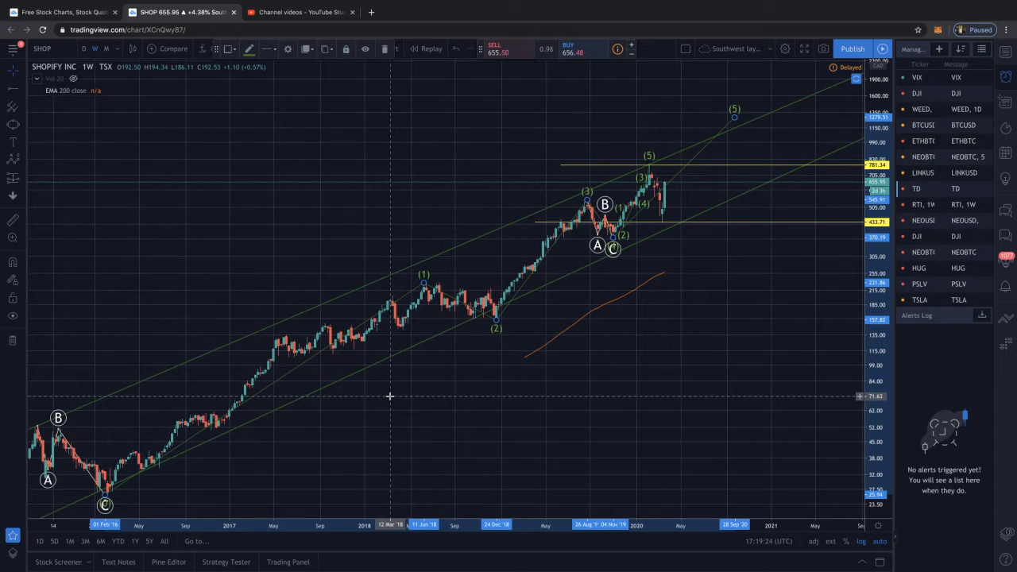
scroll(390, 396, down, 3)
scroll(410, 416, right, 3)
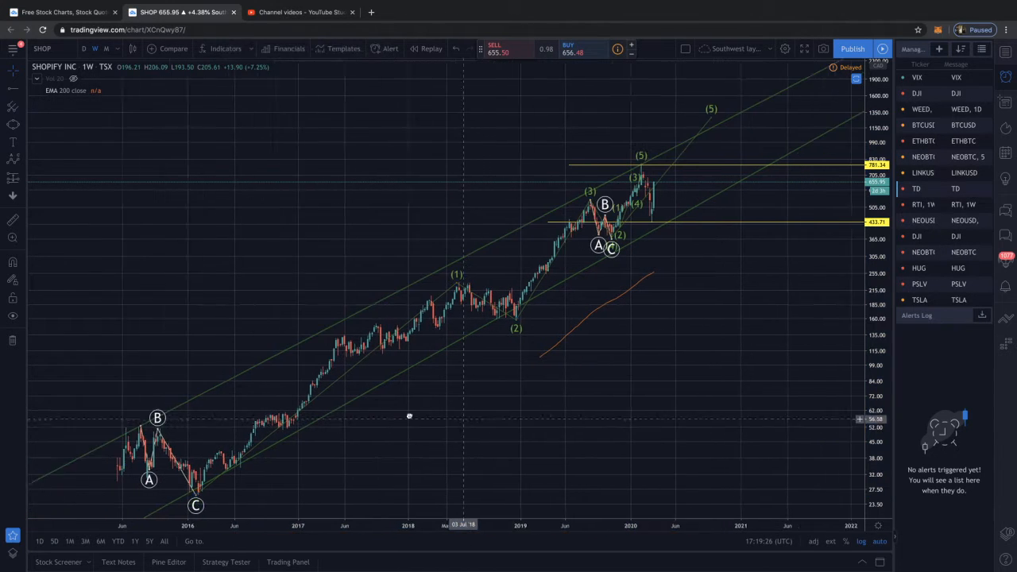
scroll(410, 416, right, 5)
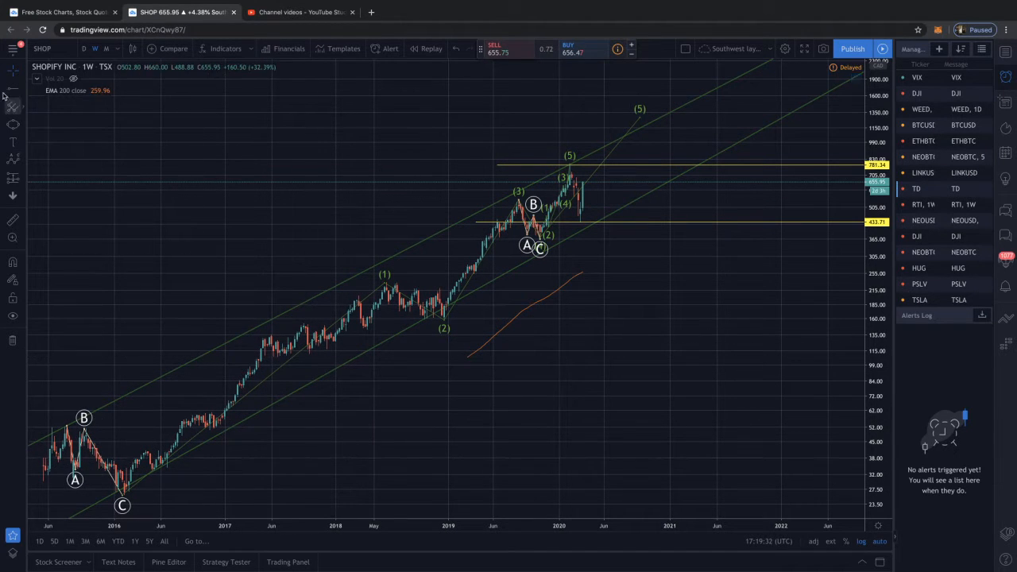
click(18, 163)
click(119, 279)
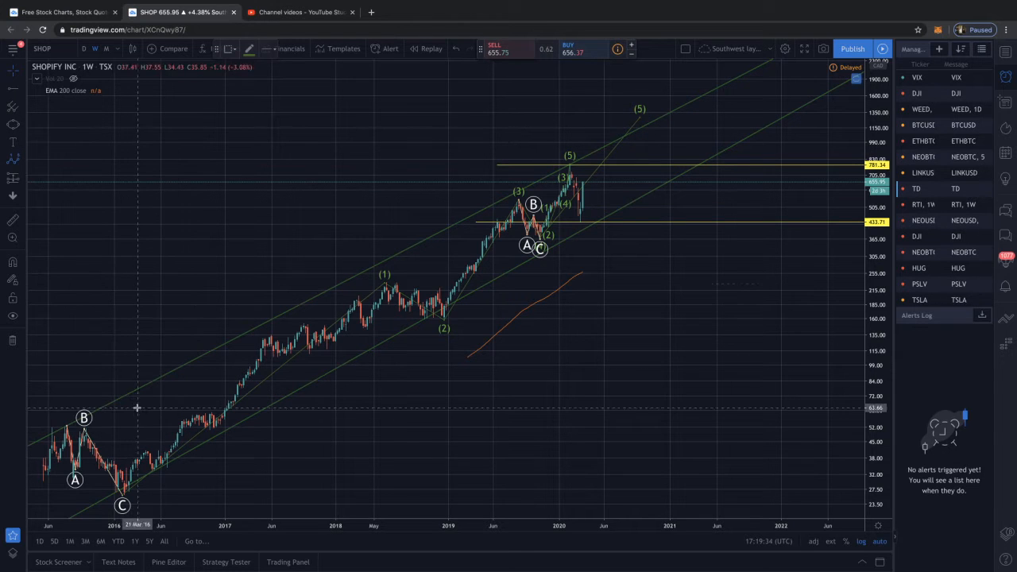
click(66, 415)
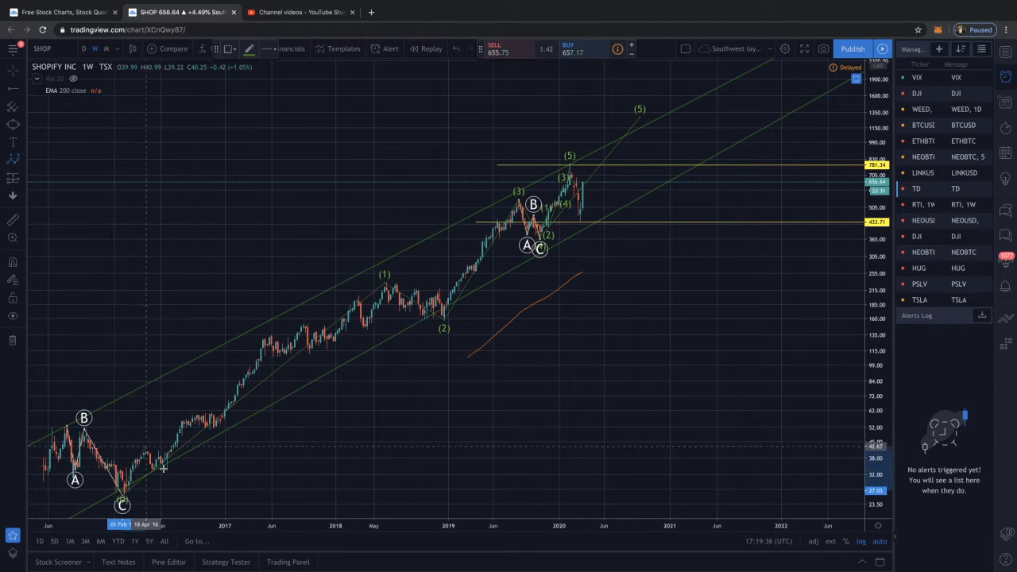
click(266, 339)
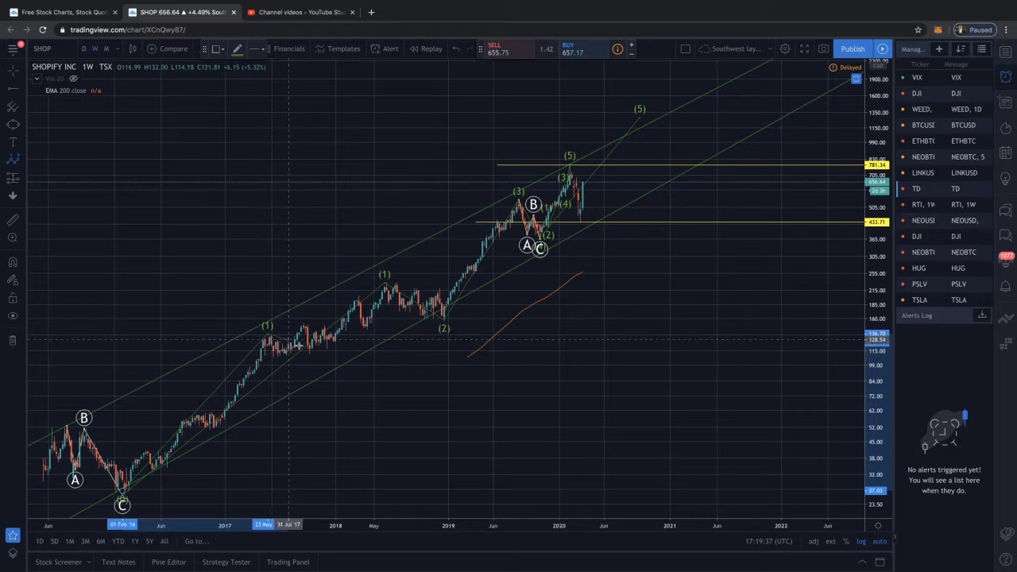
click(311, 353)
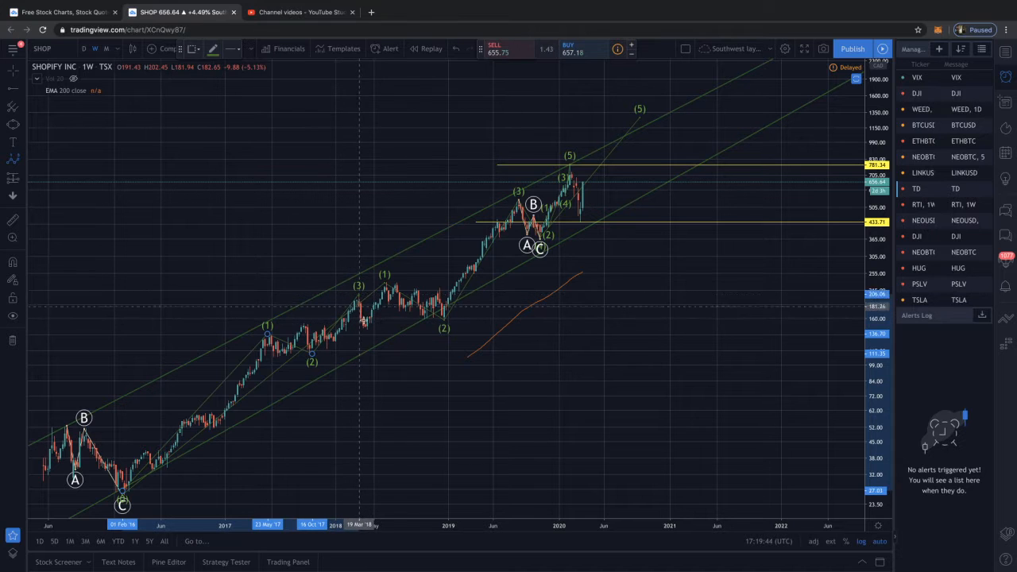
click(374, 334)
click(388, 284)
scroll(388, 284, down, 1)
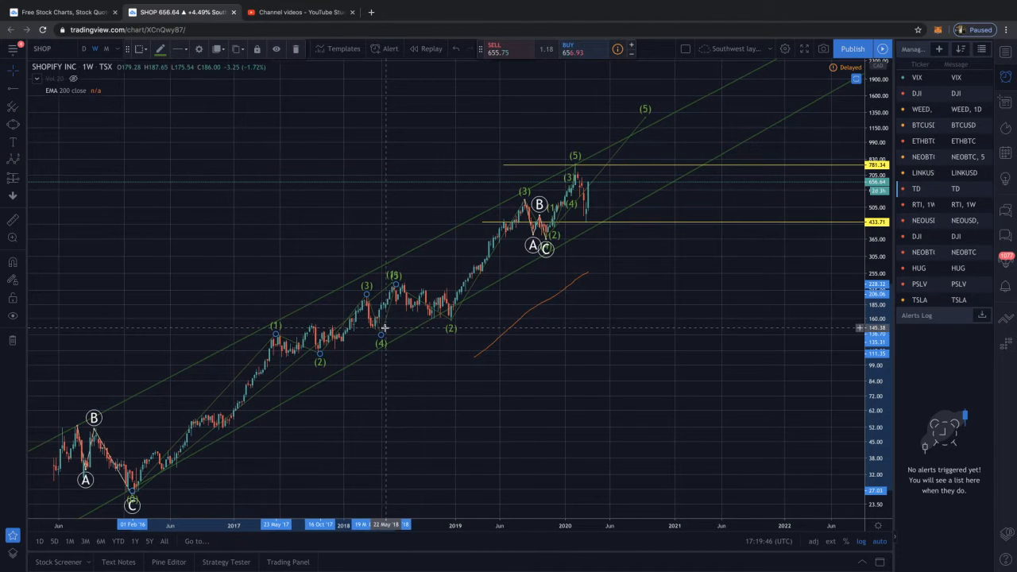
key(Delete)
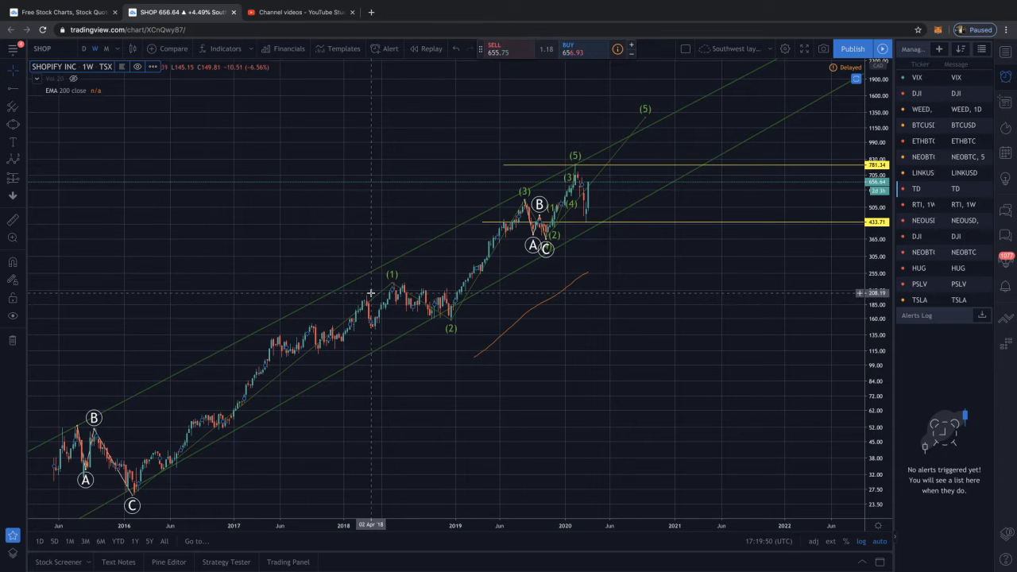
Remove the large impulse wave, the ABC correction below the 2019 peak and the small impulse wave up to the February 2020 peak
scroll(461, 255, up, 3)
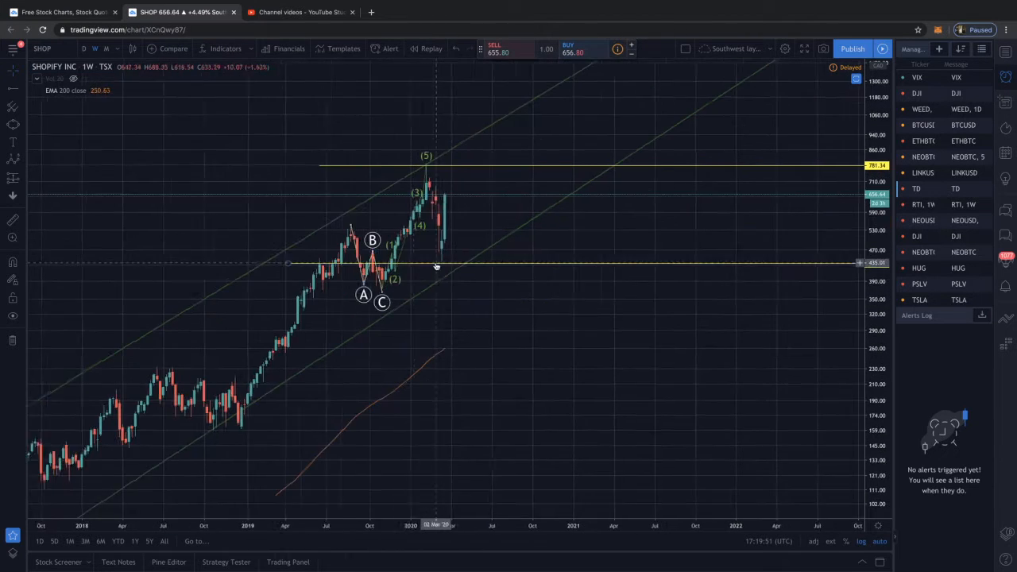
scroll(436, 266, up, 1)
click(354, 280)
key(Delete)
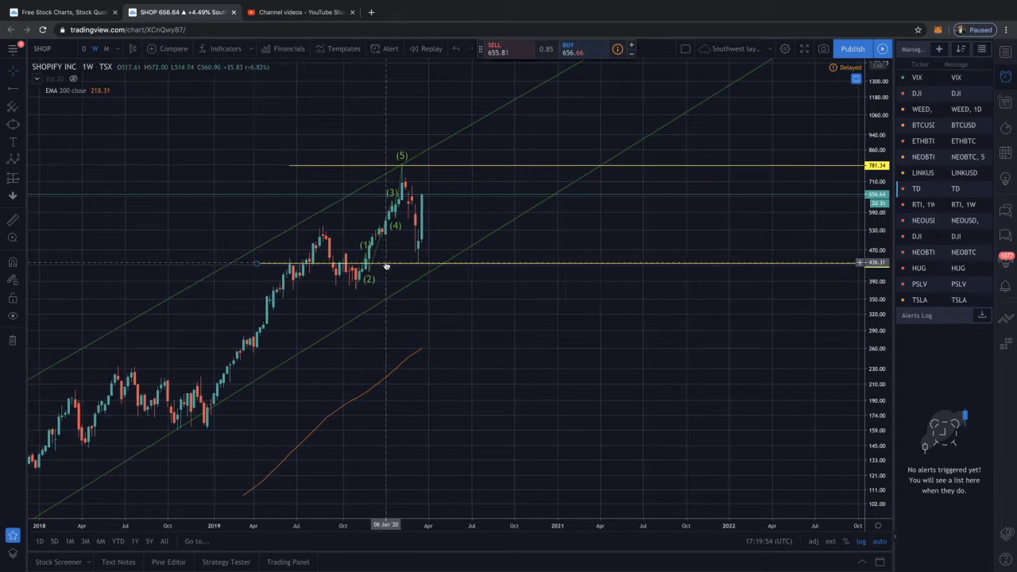
scroll(352, 255, up, 2)
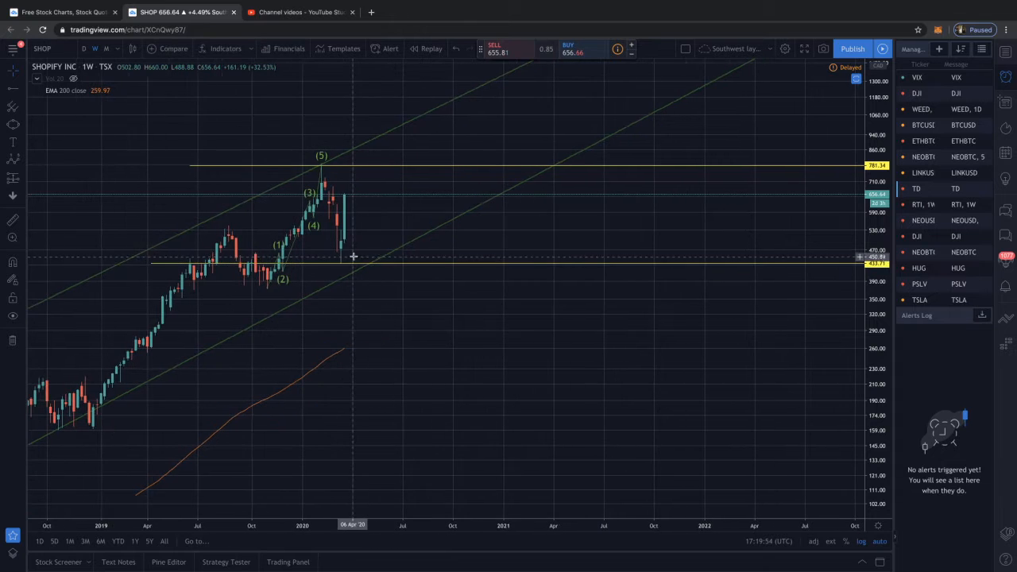
click(300, 210)
key(Delete)
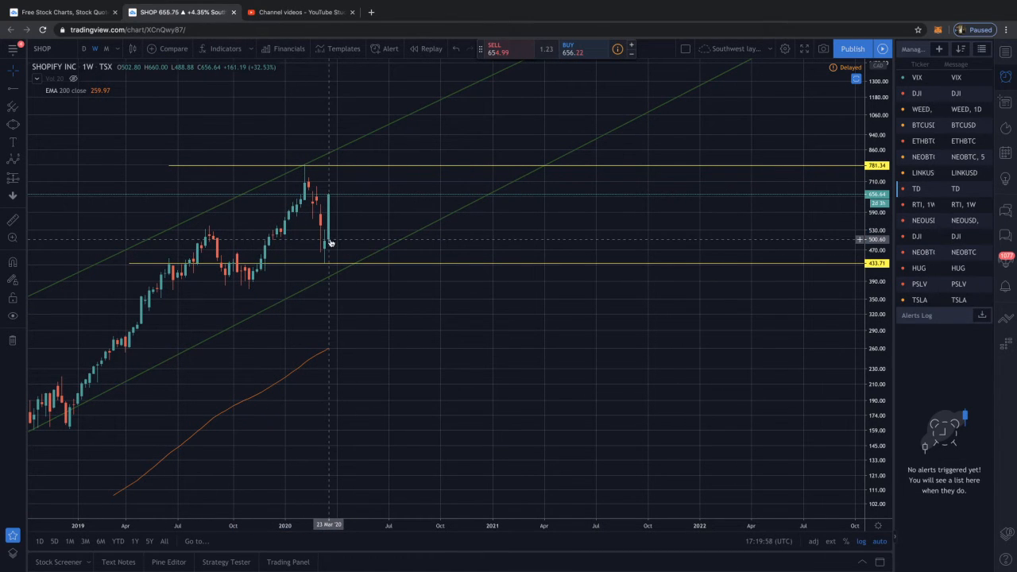
Draw a rising example Elliott impulse wave above the price, from about 256 on 29 February 2016 to about 1870 on 5 September 2017
scroll(284, 281, down, 1)
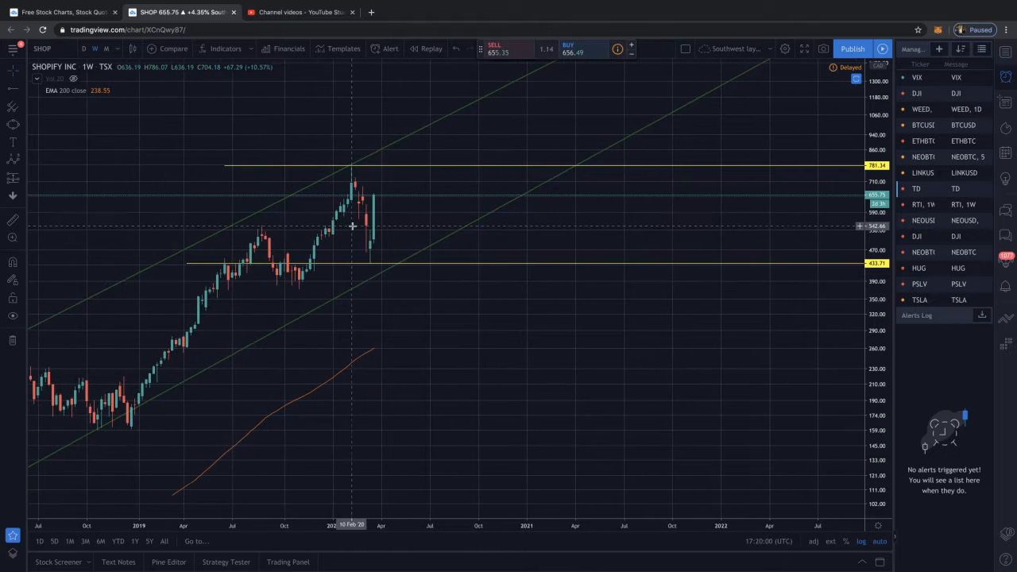
scroll(352, 227, down, 4)
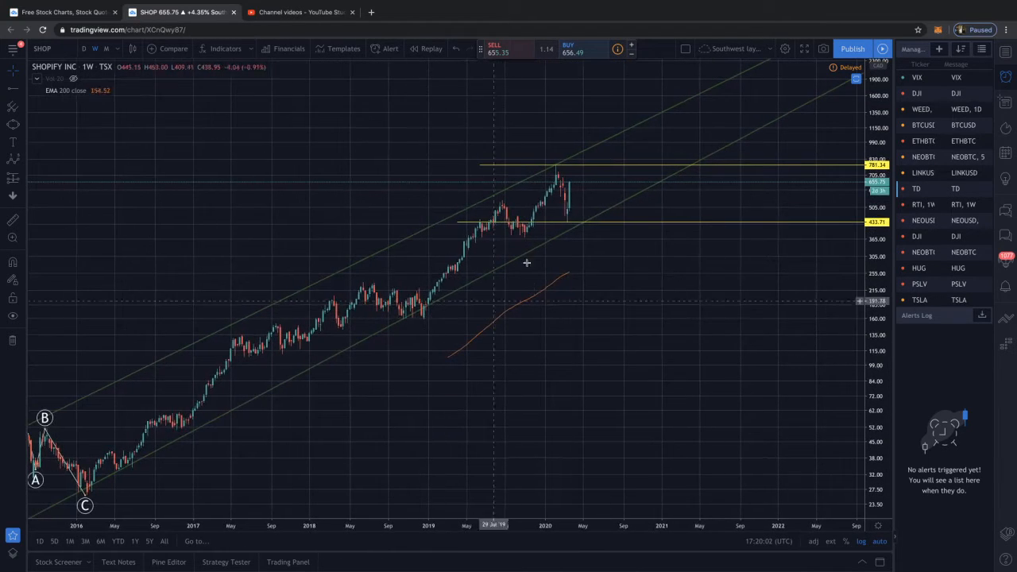
click(14, 163)
click(93, 273)
click(127, 193)
click(159, 238)
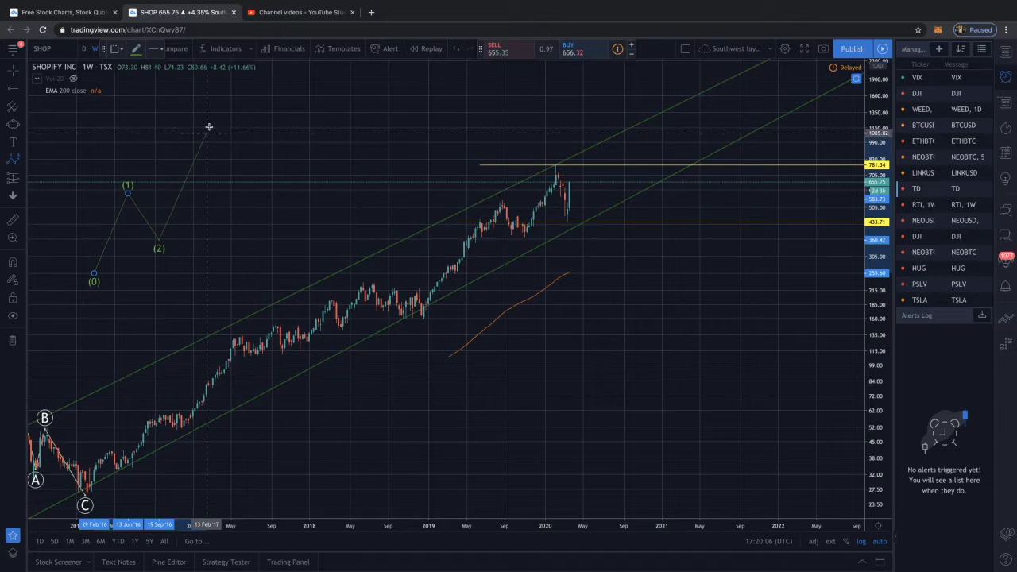
click(209, 126)
click(244, 184)
click(271, 80)
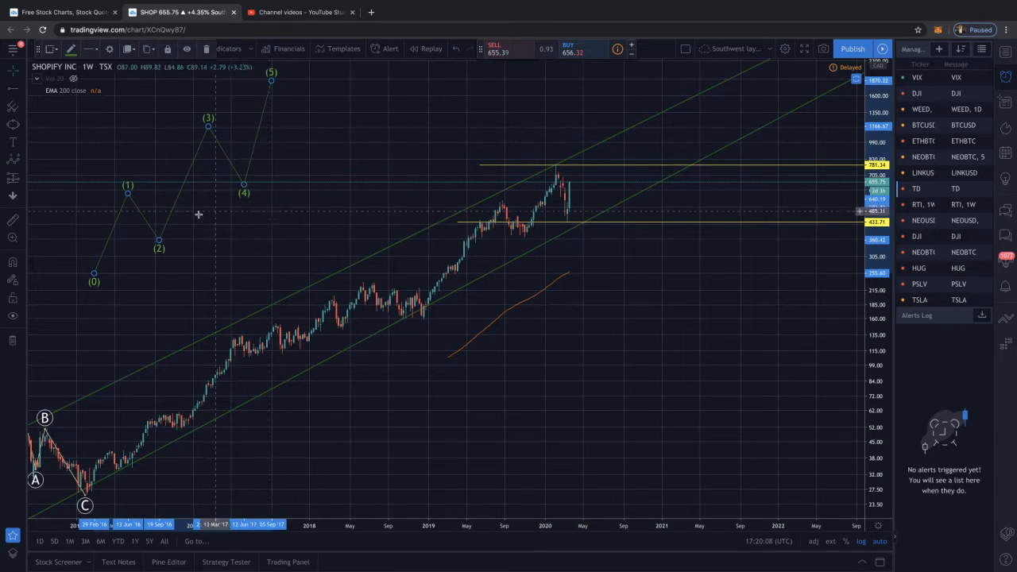
Draw a falling Elliott ABC correction from the example wave's point (5), ending at about 1005 on 18 June 2018
click(13, 159)
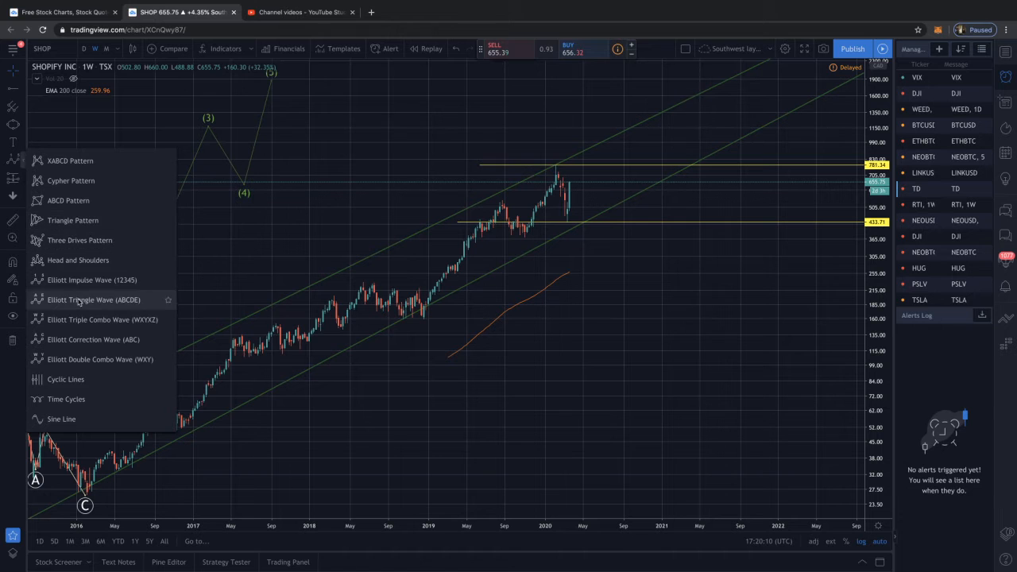
click(87, 339)
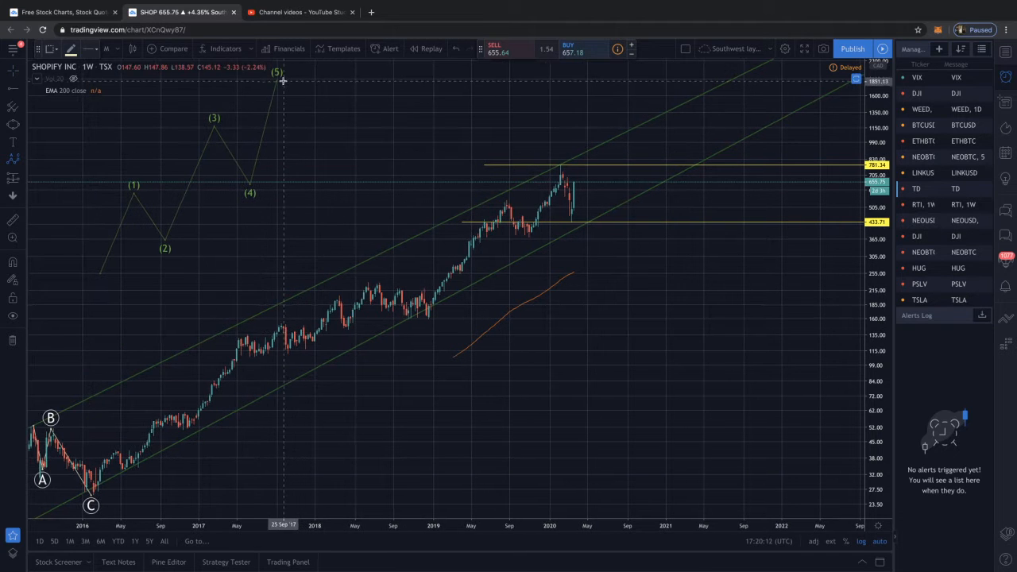
click(282, 81)
click(304, 121)
click(341, 96)
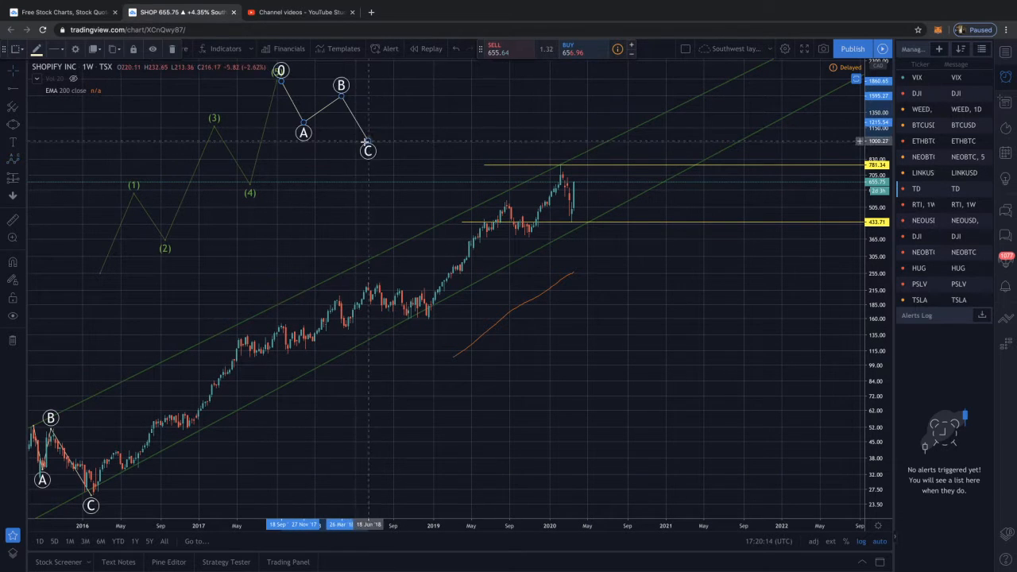
click(368, 141)
Draw a second rising Elliott impulse wave from the example correction's point C, with point (5) on 6 May 2019
scroll(62, 153, right, 1)
click(22, 163)
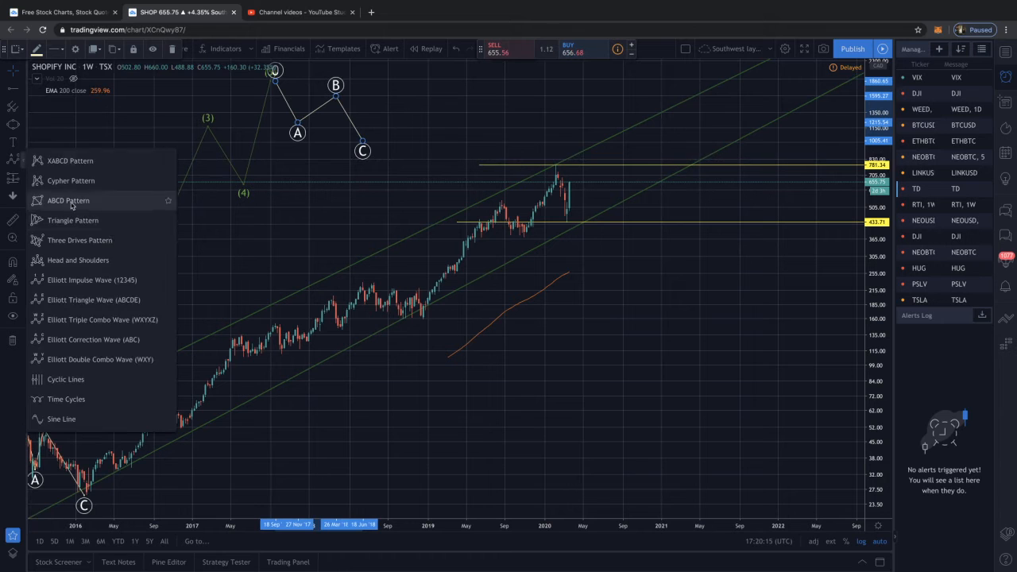
click(121, 278)
click(363, 151)
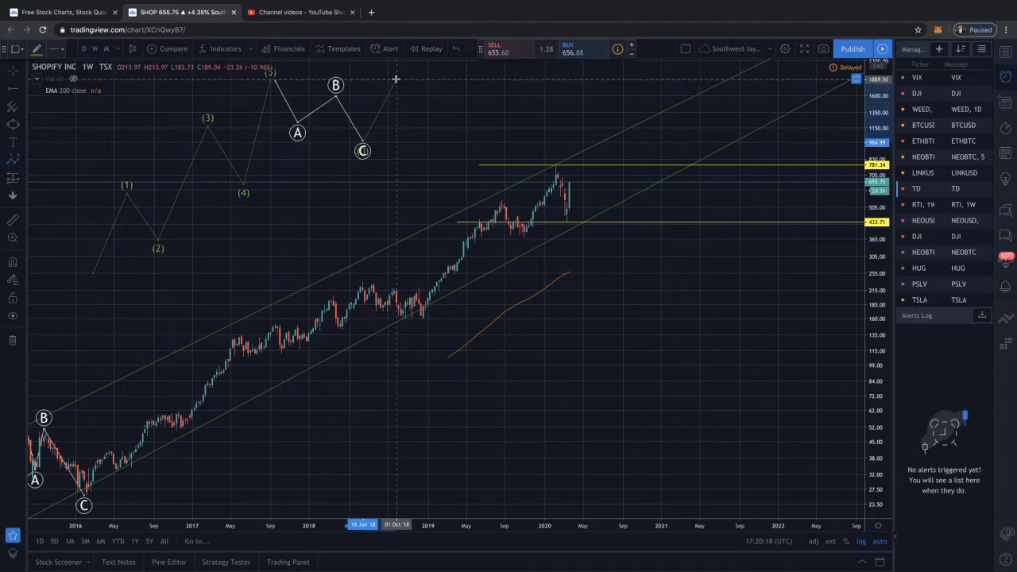
click(396, 79)
click(417, 101)
click(439, 64)
click(459, 75)
click(466, 65)
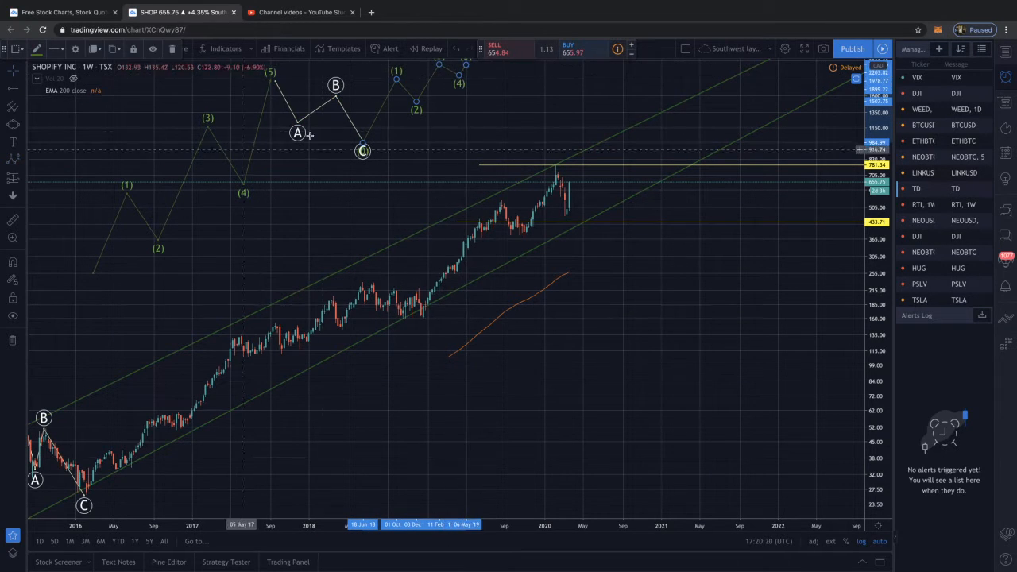
Delete the two rising example impulse waves and the falling ABC correction between them
key(Delete)
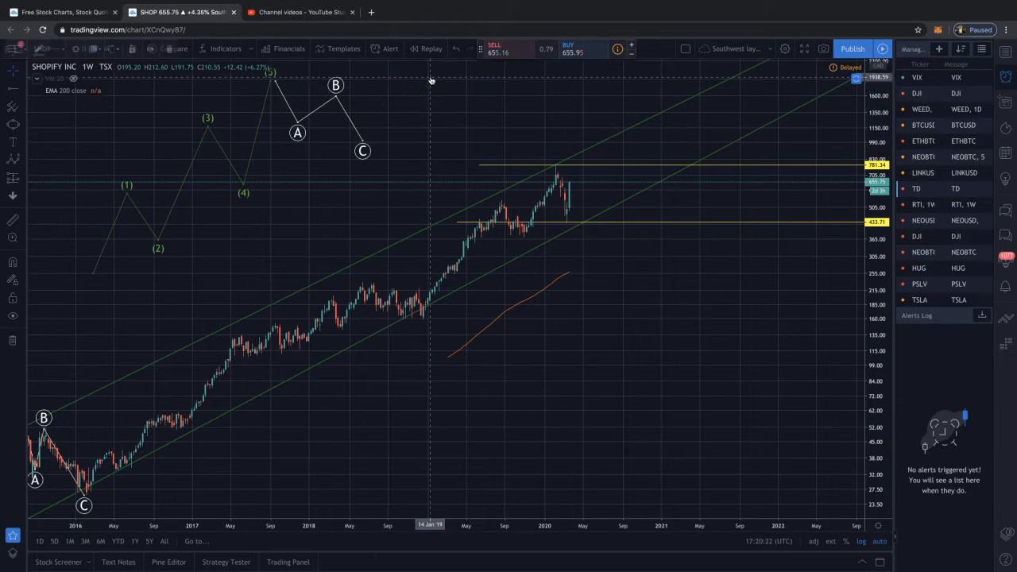
scroll(338, 98, right, 1)
click(337, 101)
key(Delete)
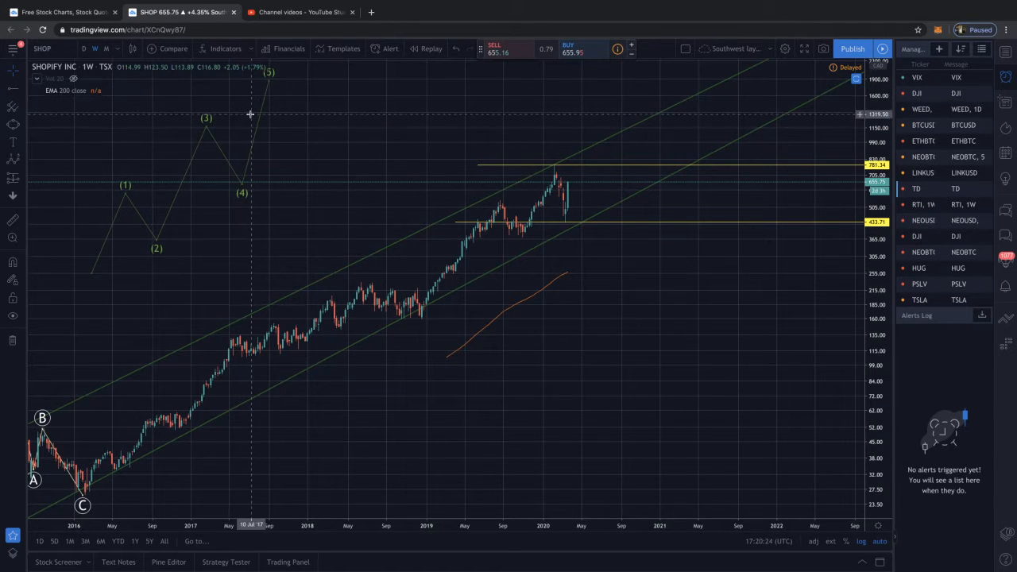
click(263, 114)
key(Delete)
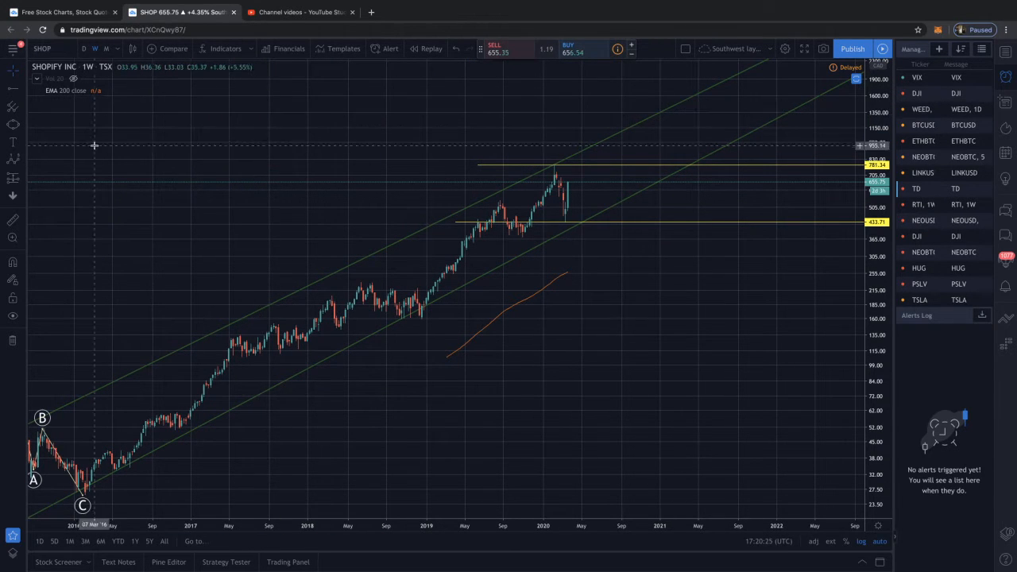
Draw a falling example Elliott impulse wave from about 1571 on 24 October 2016 to about 557 on 12 February 2018
click(169, 97)
click(197, 154)
click(241, 125)
click(263, 176)
click(306, 147)
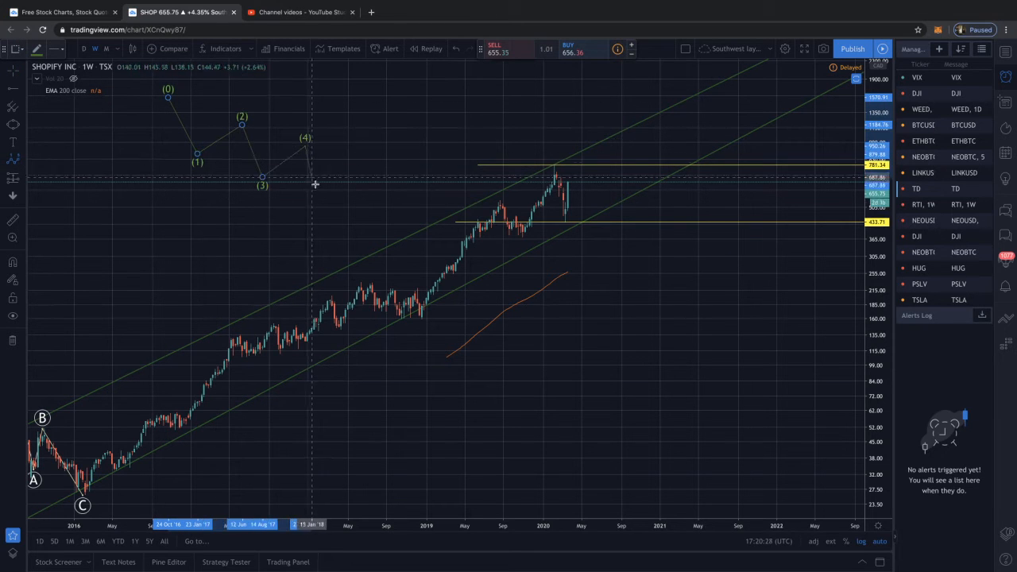
Draw a rising Elliott ABC correction from the falling wave's point (5), with A at about 1032 and C on 19 February 2019
click(25, 162)
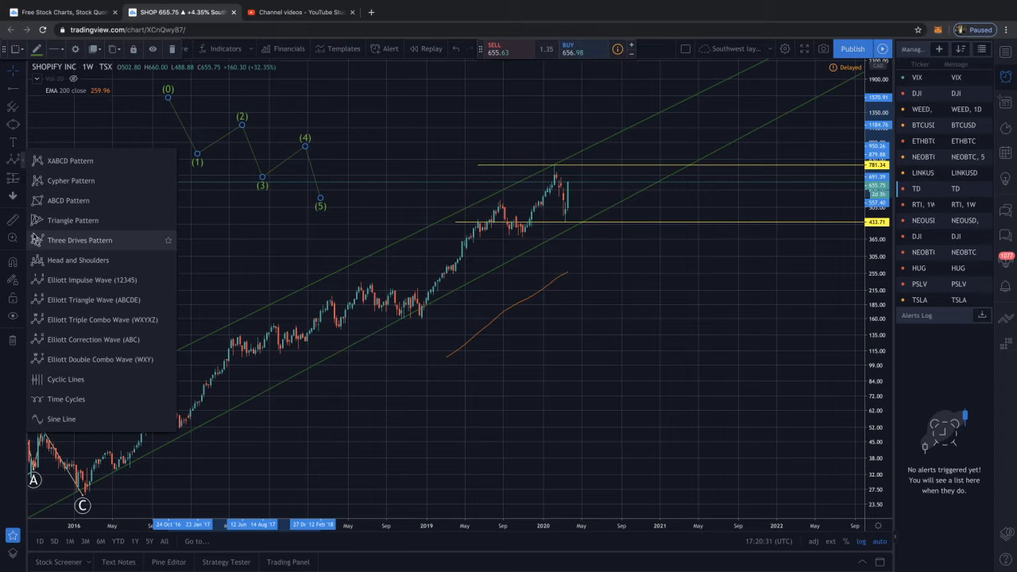
click(98, 340)
click(320, 199)
click(367, 139)
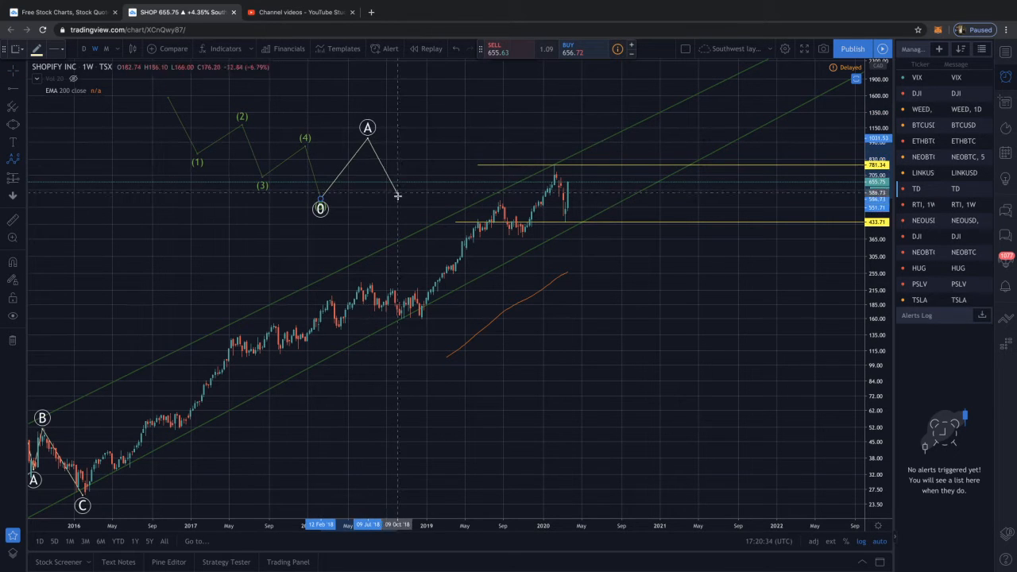
click(396, 194)
click(438, 145)
Delete the falling example impulse wave and the rising ABC correction attached to it
click(245, 135)
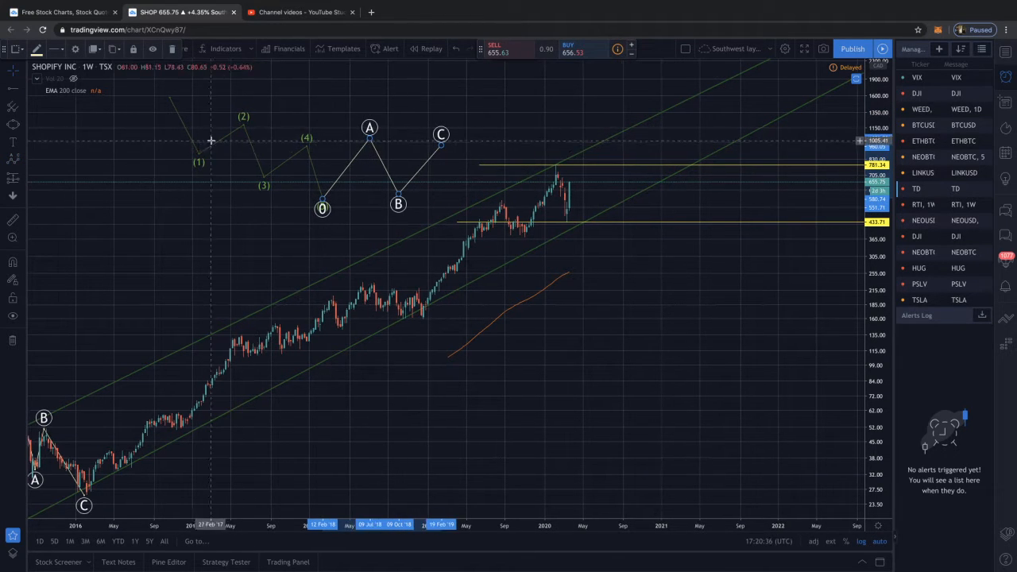
drag(245, 135, 520, 203)
key(Delete)
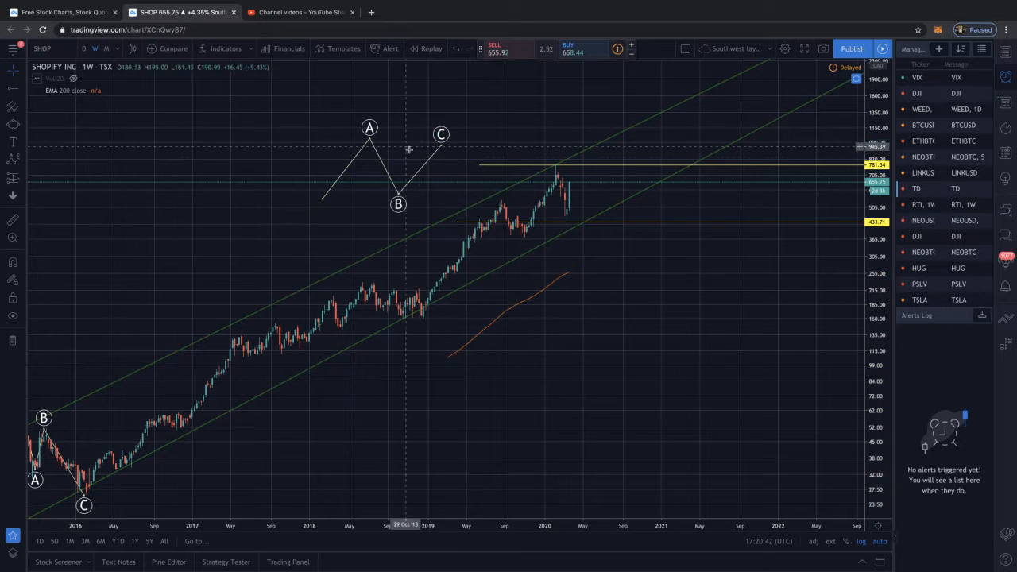
click(440, 155)
key(Delete)
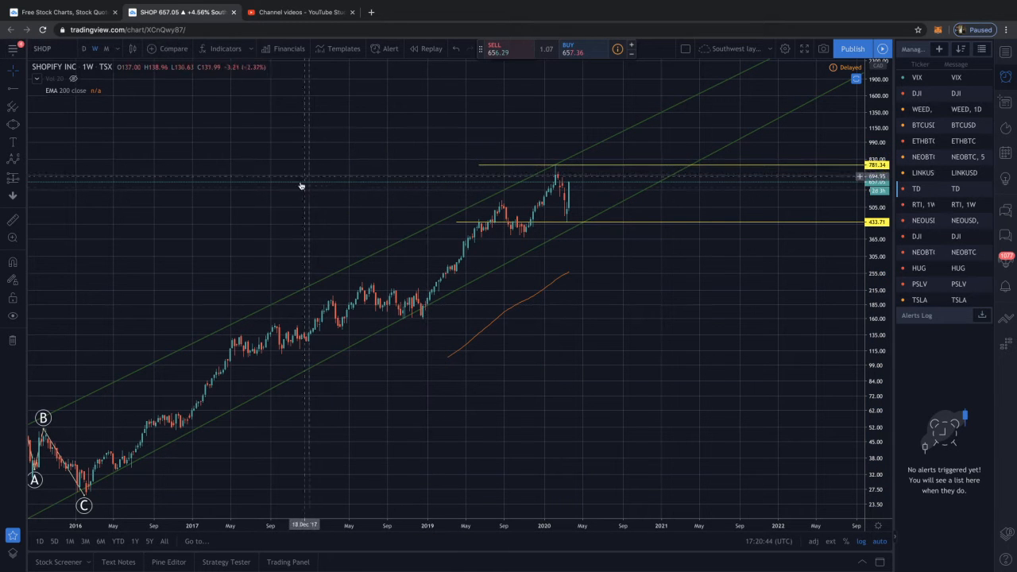
scroll(304, 212, down, 5)
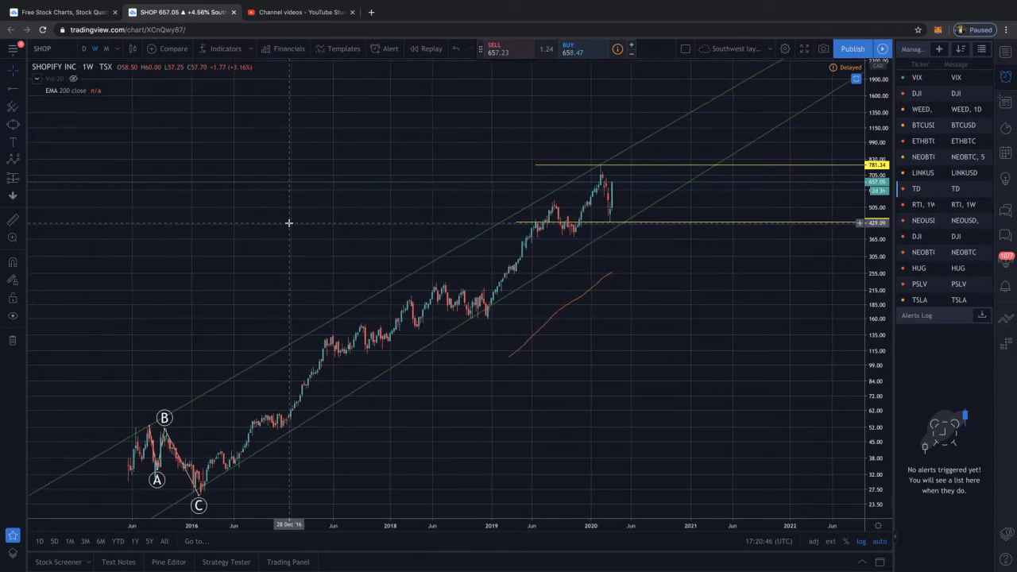
click(23, 164)
click(64, 300)
click(65, 282)
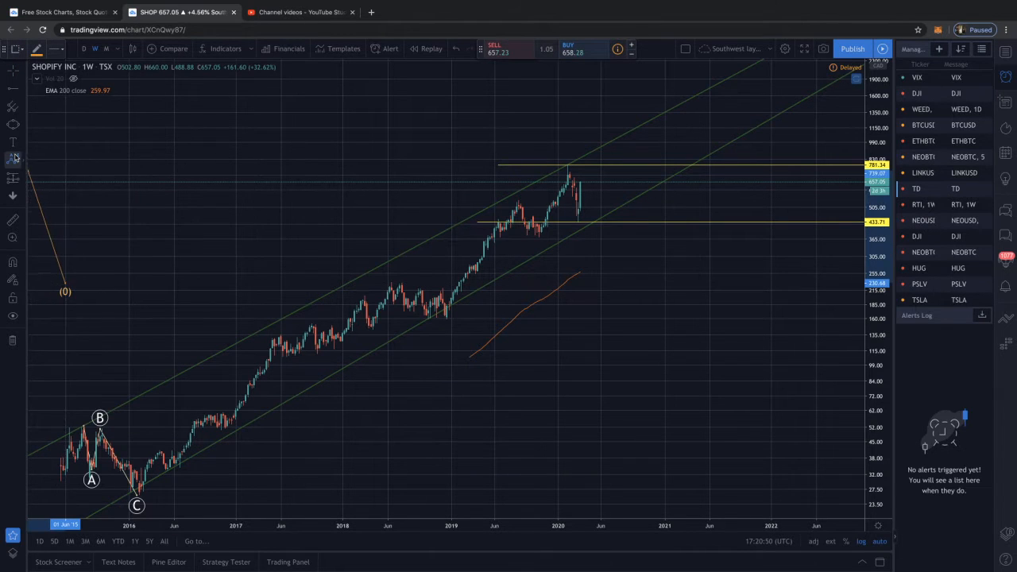
click(20, 160)
click(70, 274)
click(127, 234)
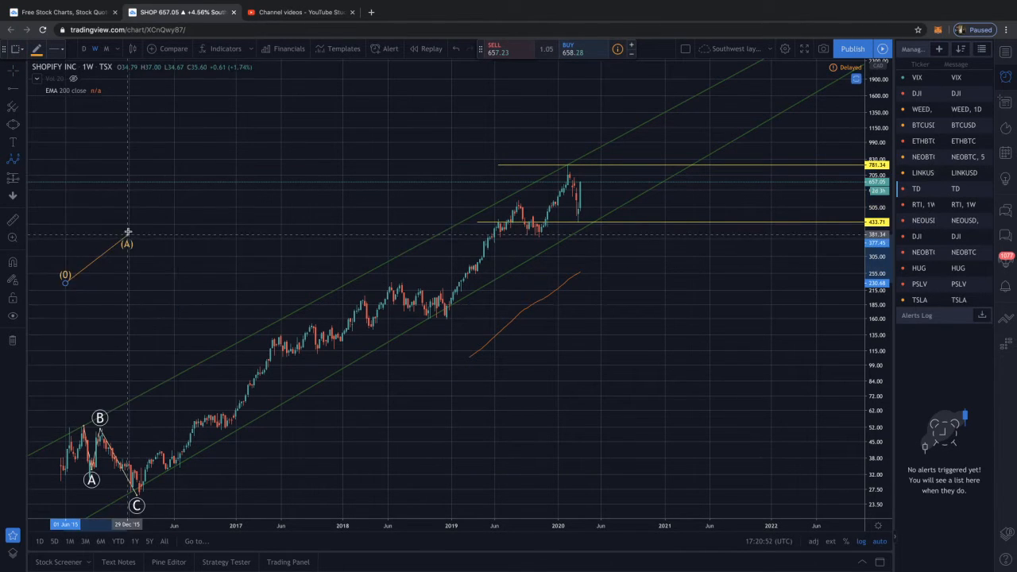
click(162, 180)
click(193, 268)
click(196, 211)
click(196, 215)
drag(106, 204, 86, 206)
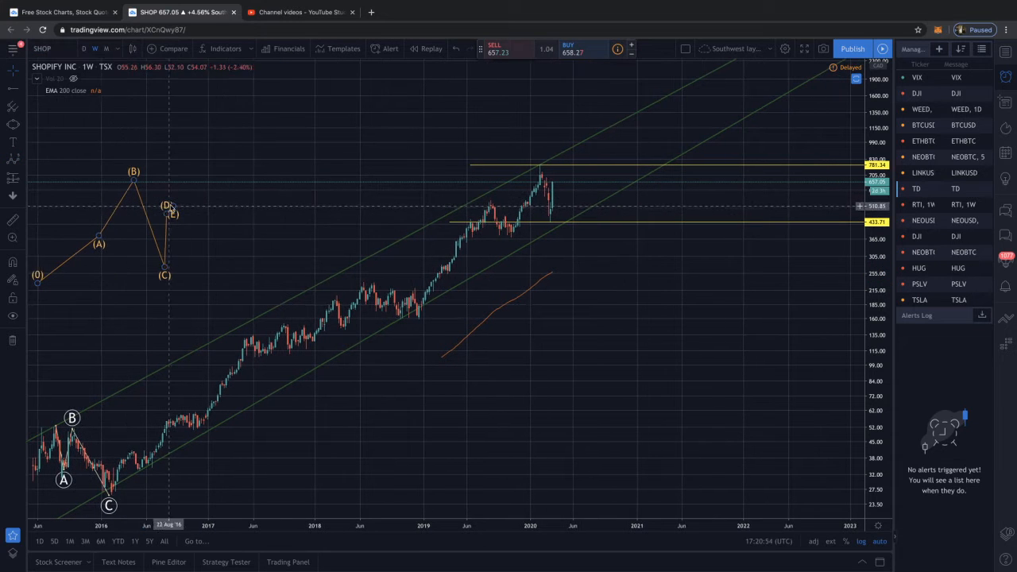
click(148, 221)
key(Delete)
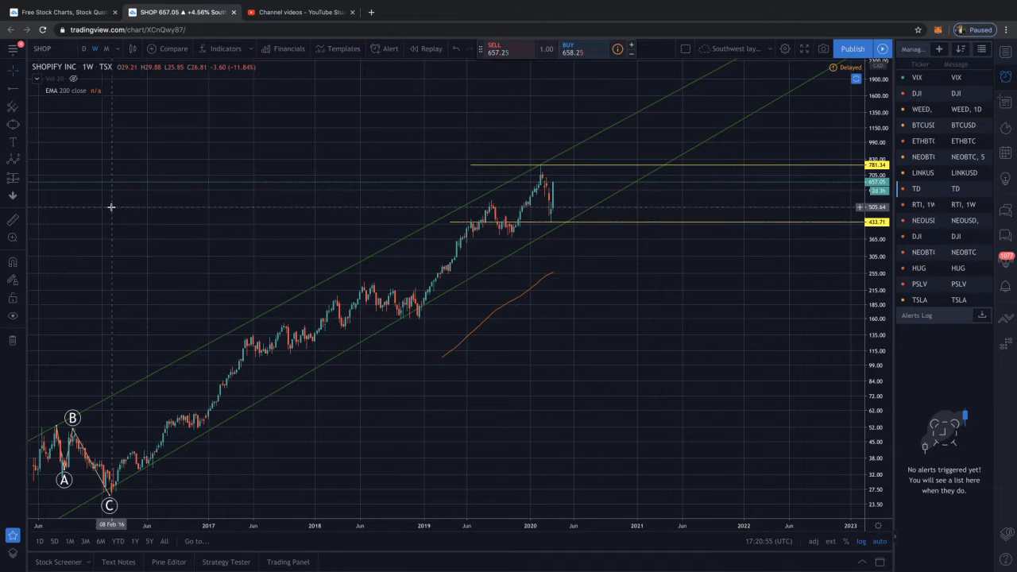
Draw a rising example Elliott impulse wave from about 420 on 1 February 2016 to about 1909 on 11 September 2017
click(13, 160)
click(110, 225)
click(132, 180)
click(168, 214)
click(230, 100)
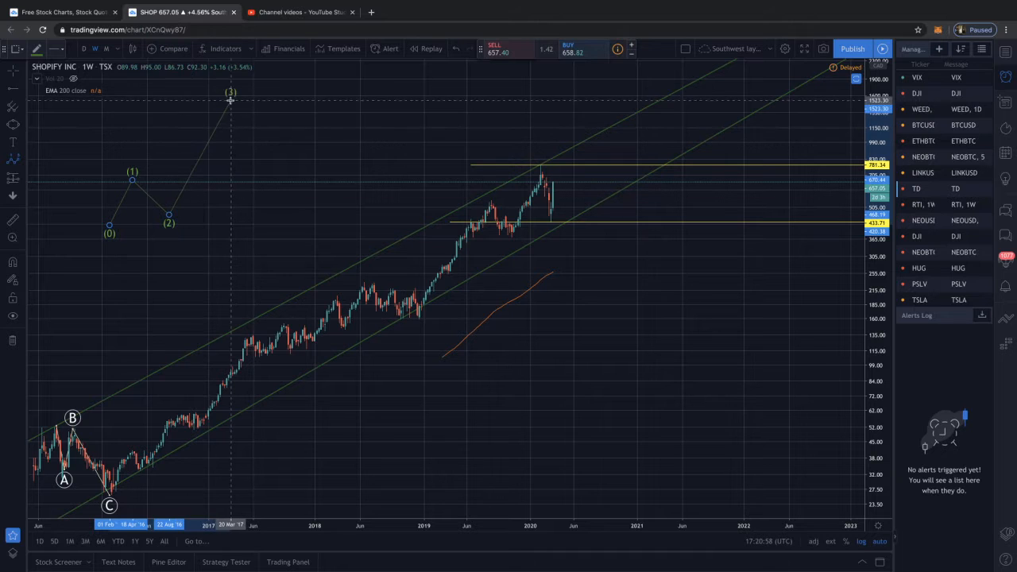
click(249, 135)
click(282, 79)
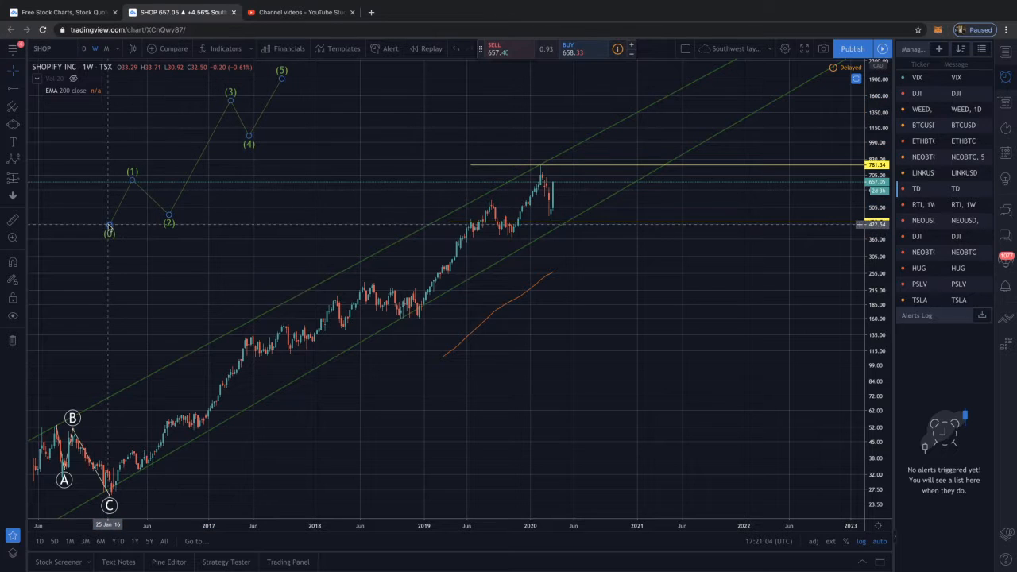
Reshape the example impulse wave: point (0) at about 136 on 31 August 2015, (3) at about 936, and (4) level with (1)
drag(106, 226, 64, 333)
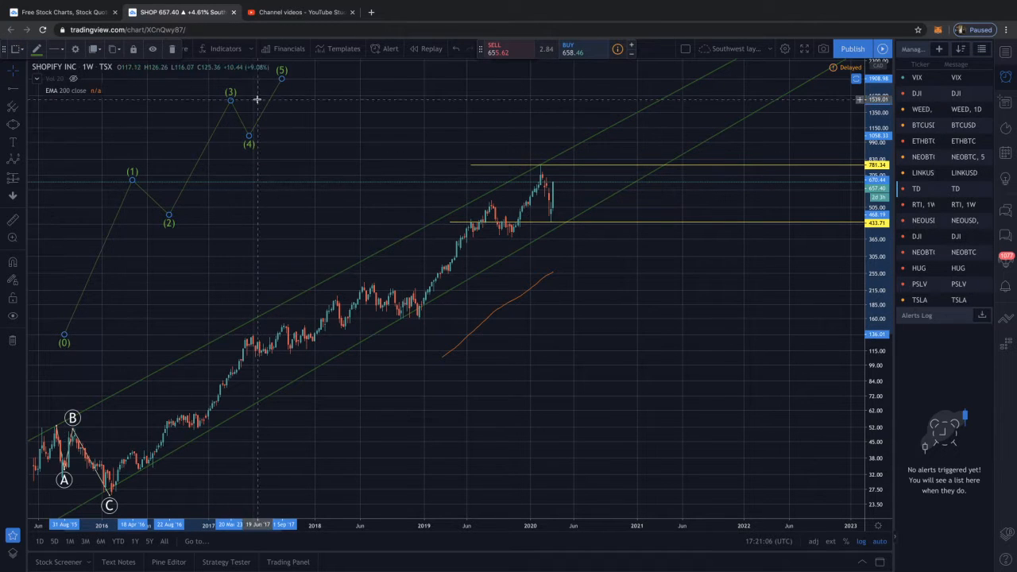
drag(216, 118, 191, 156)
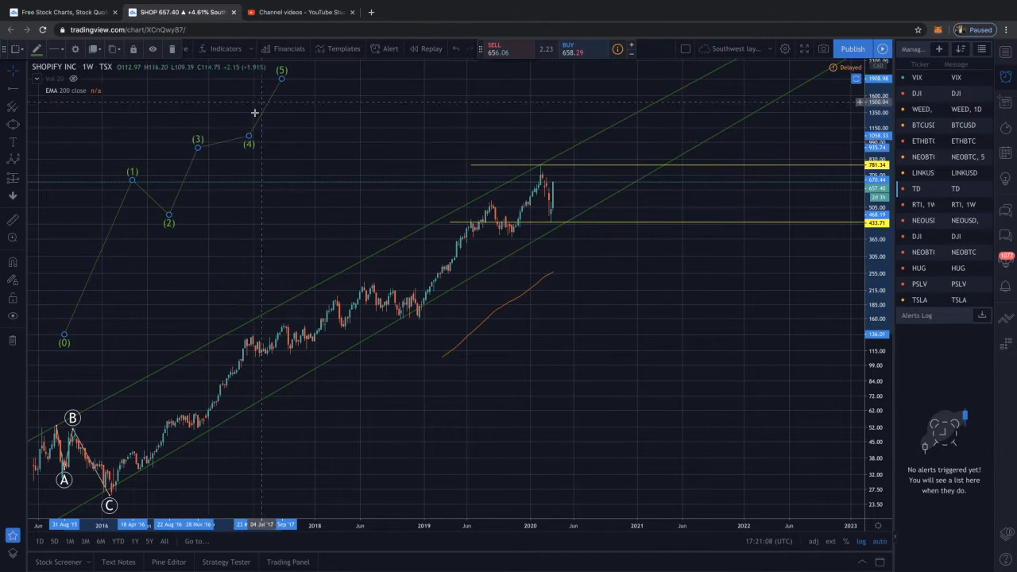
drag(247, 143, 230, 180)
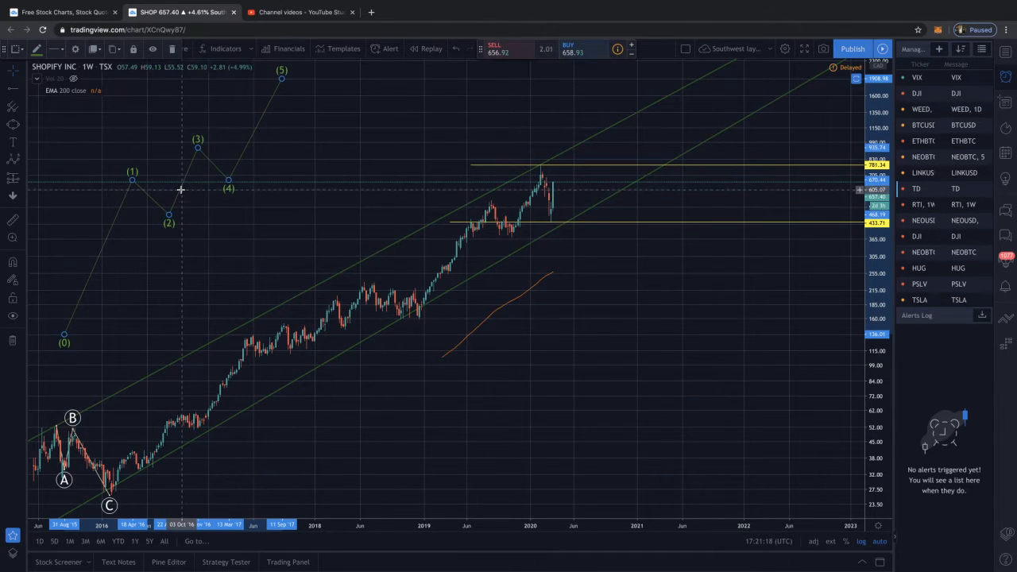
Delete the reshaped example impulse wave above the channel
drag(182, 192, 195, 196)
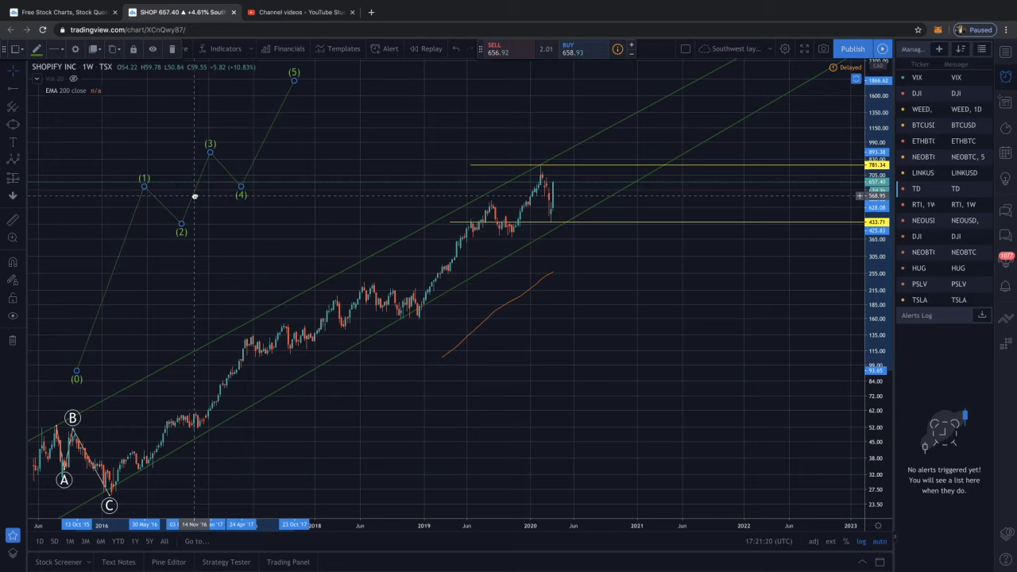
key(Delete)
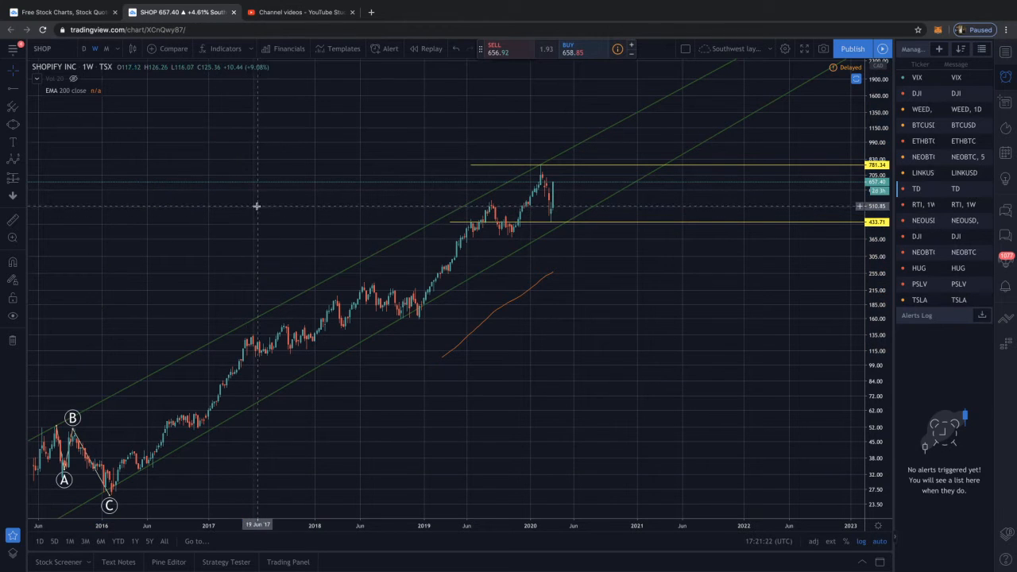
Examine Shopify's weekly price action inside the channel, from the 2015–2016 ABC correction to the latest 2020 candles
drag(294, 196, 167, 184)
scroll(218, 234, down, 5)
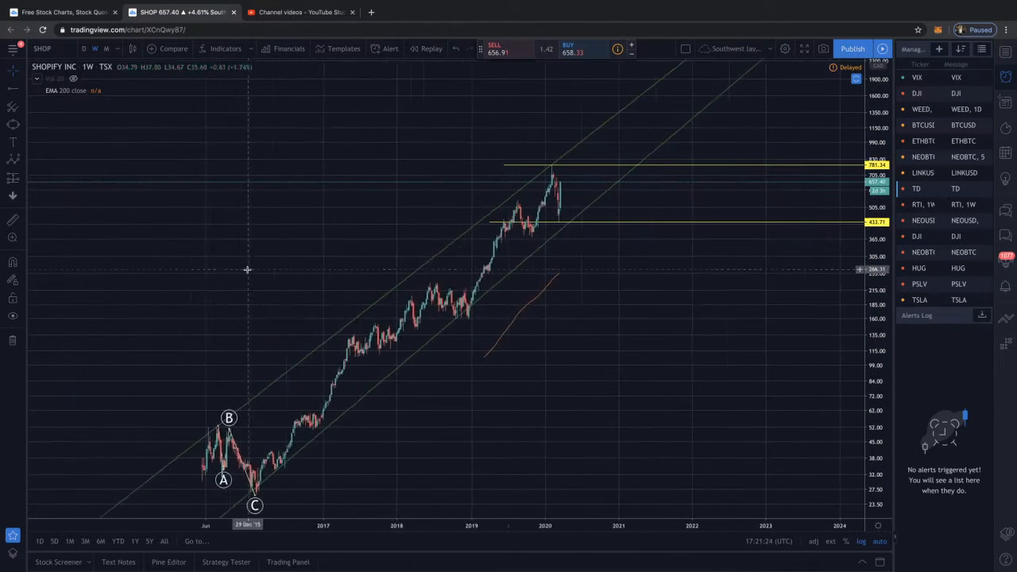
drag(548, 355, 486, 351)
scroll(447, 336, up, 5)
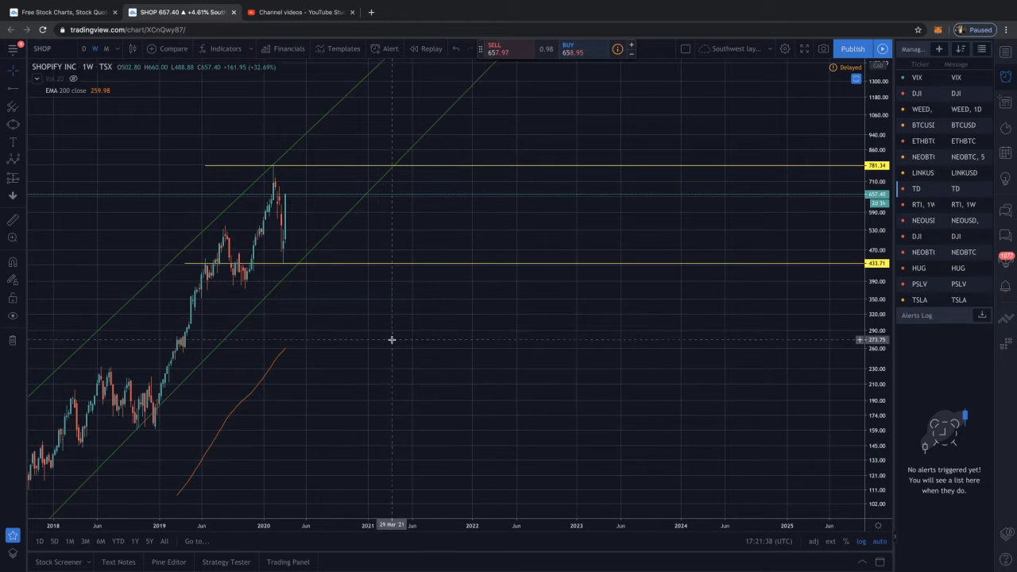
scroll(392, 338, down, 5)
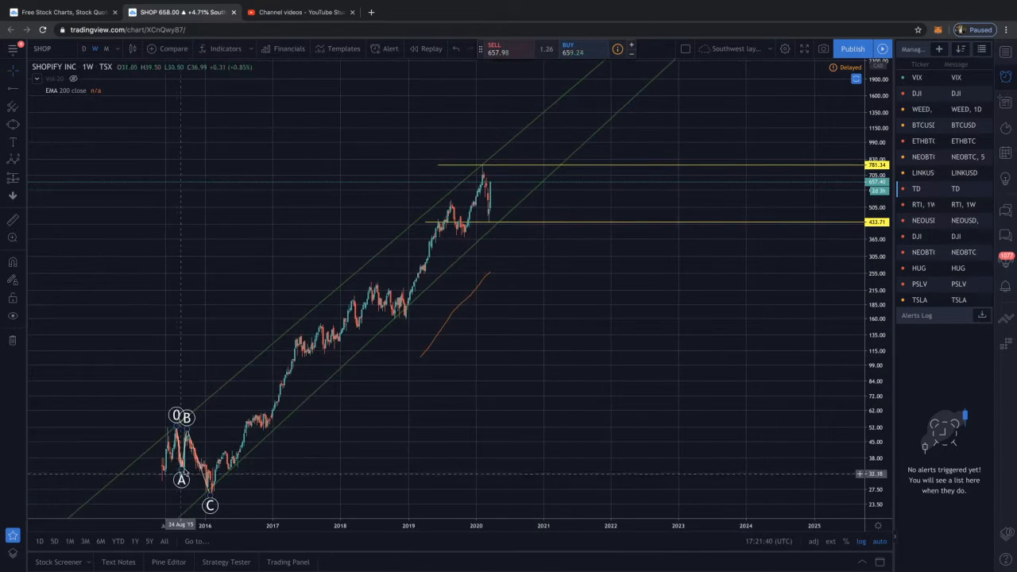
scroll(194, 455, left, 1)
drag(193, 455, 213, 447)
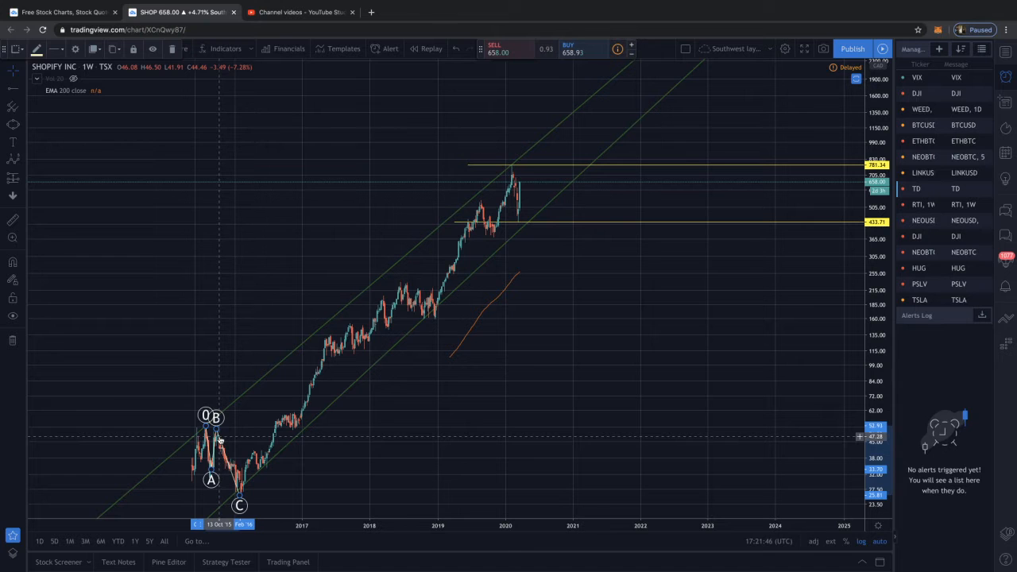
scroll(238, 445, up, 5)
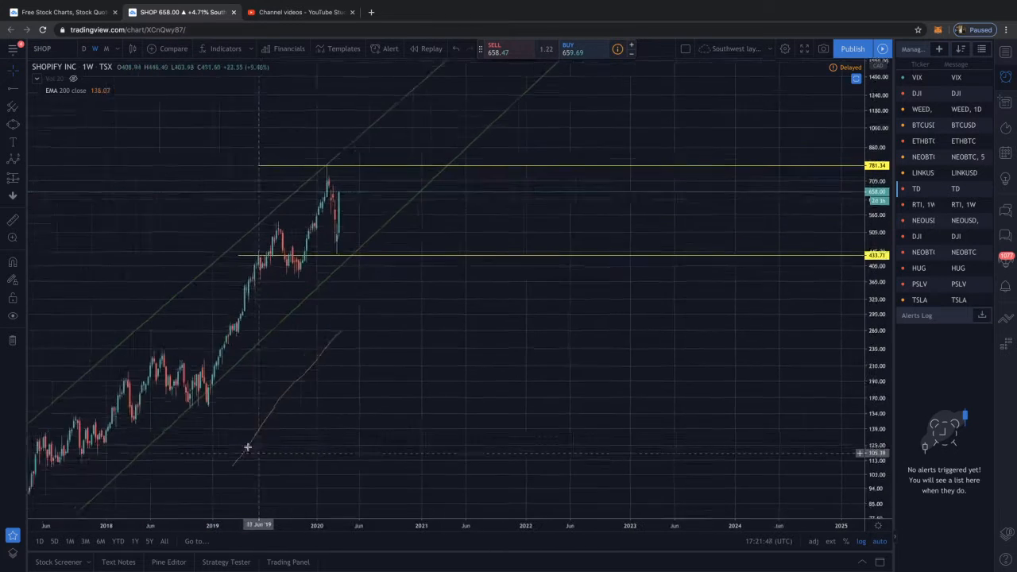
scroll(247, 448, up, 1)
drag(375, 418, 449, 416)
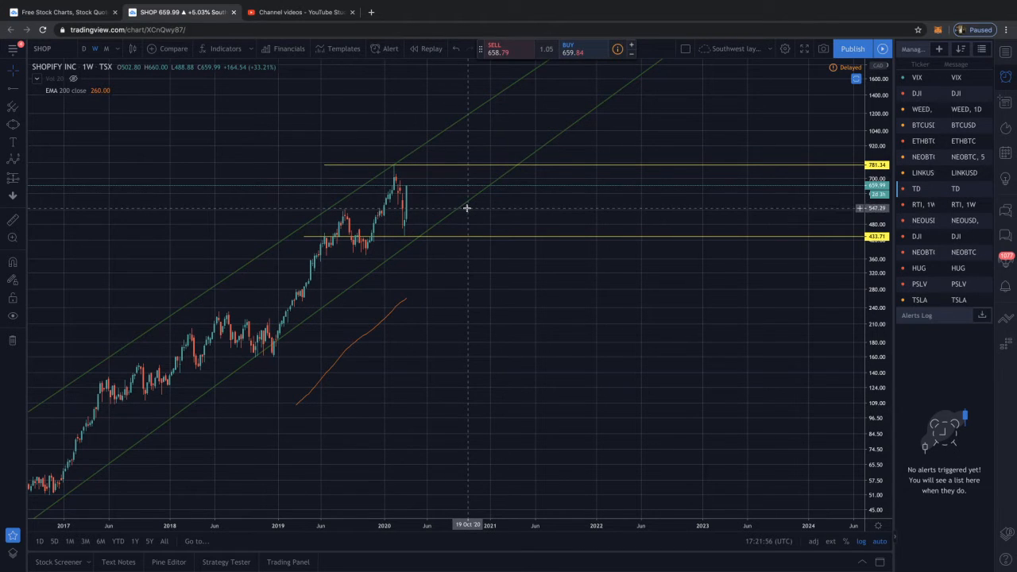
Draw an Elliott impulse wave along the rally from about 162 on 17 December 2018 to about 561 on 19 August 2019
scroll(468, 208, up, 2)
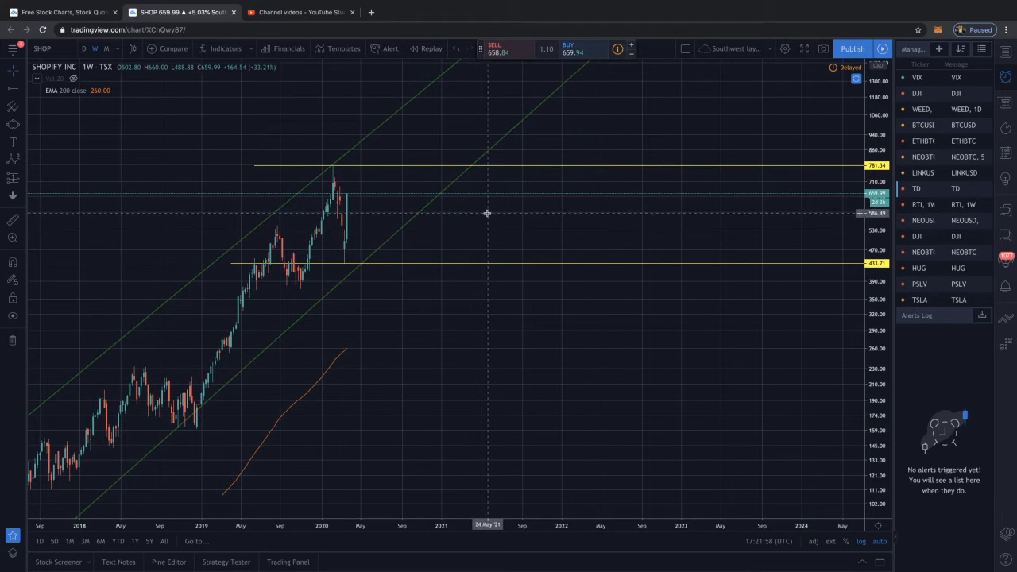
drag(493, 211, 433, 211)
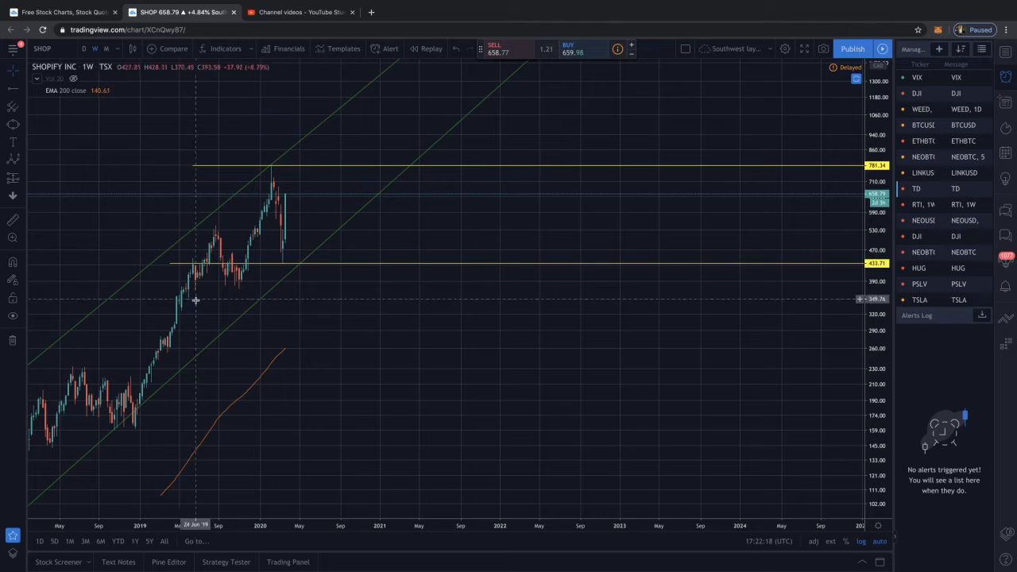
click(13, 159)
click(133, 427)
click(161, 337)
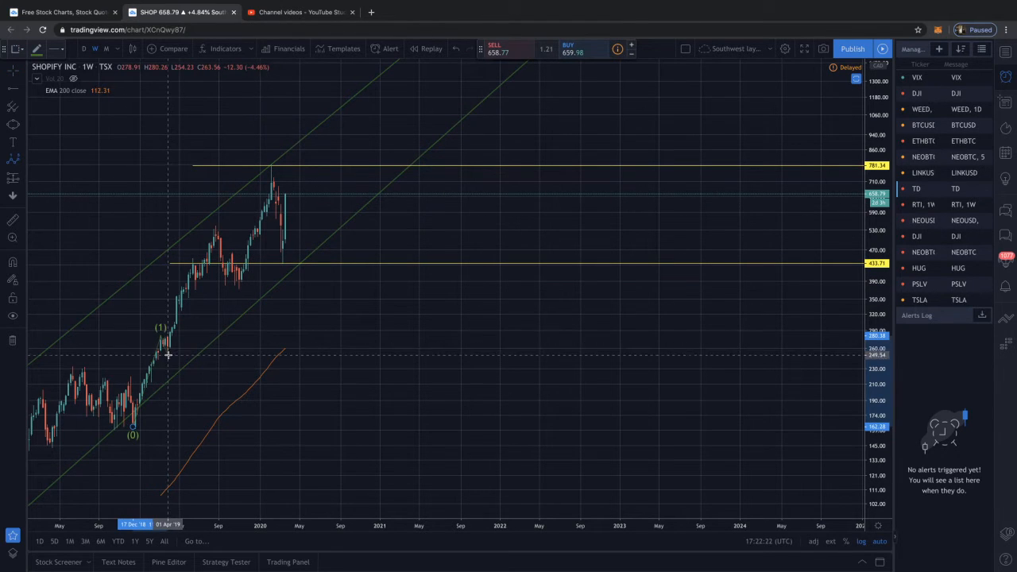
click(166, 354)
click(196, 291)
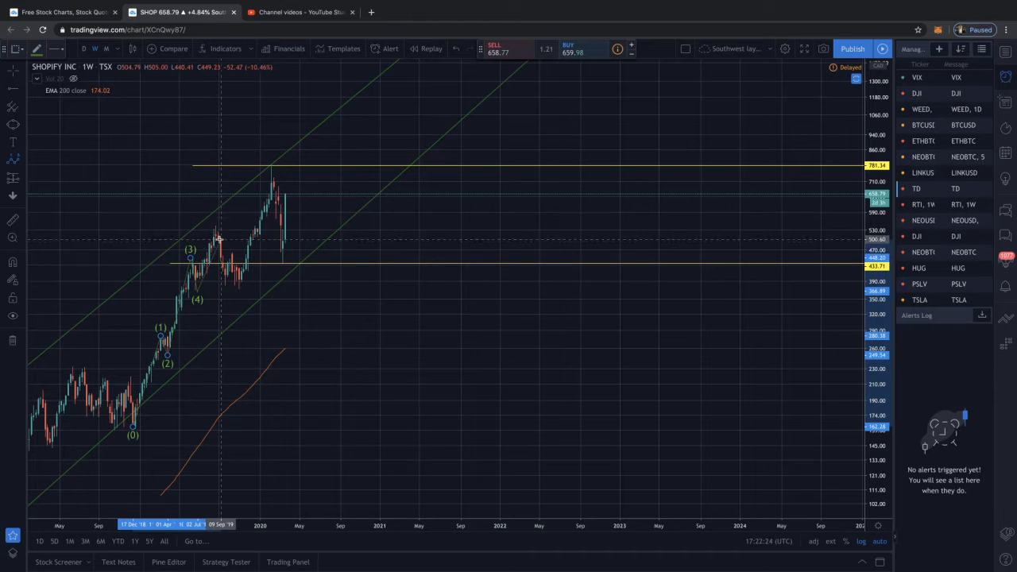
click(214, 220)
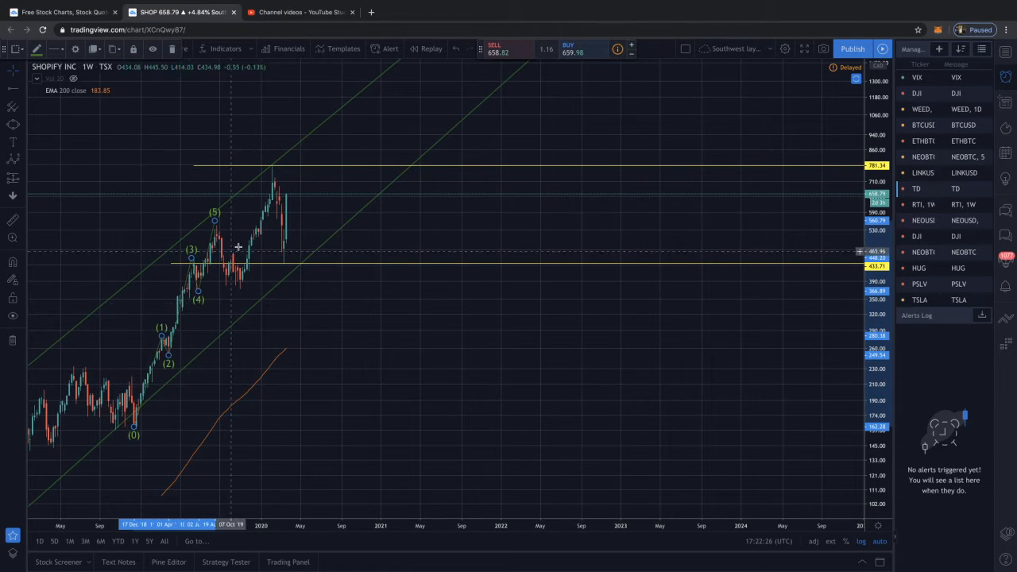
Move the lower horizontal ray to 436.33 and delete the impulse wave on the December 2018 to August 2019 rally
click(214, 263)
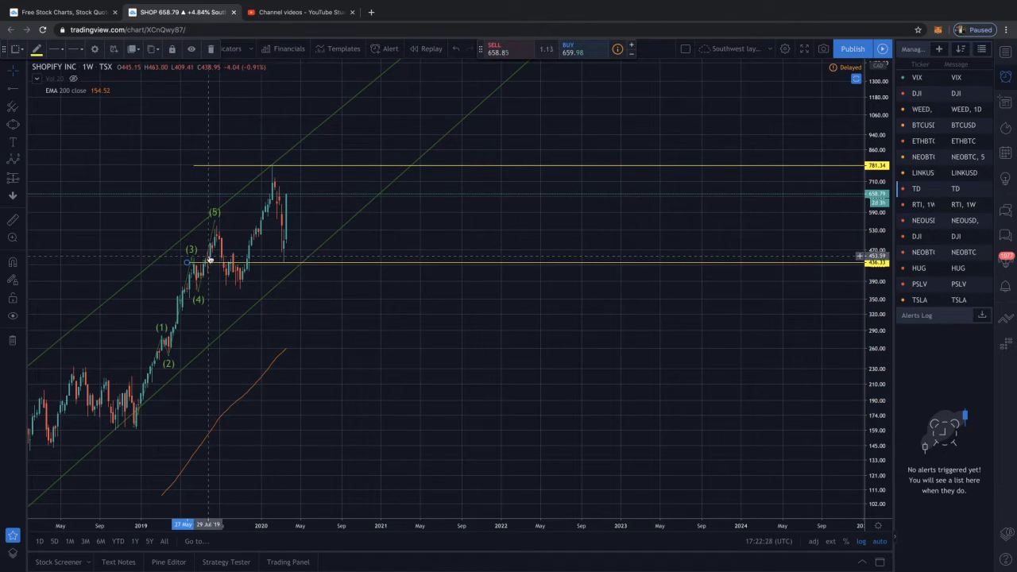
drag(209, 257, 216, 255)
click(219, 237)
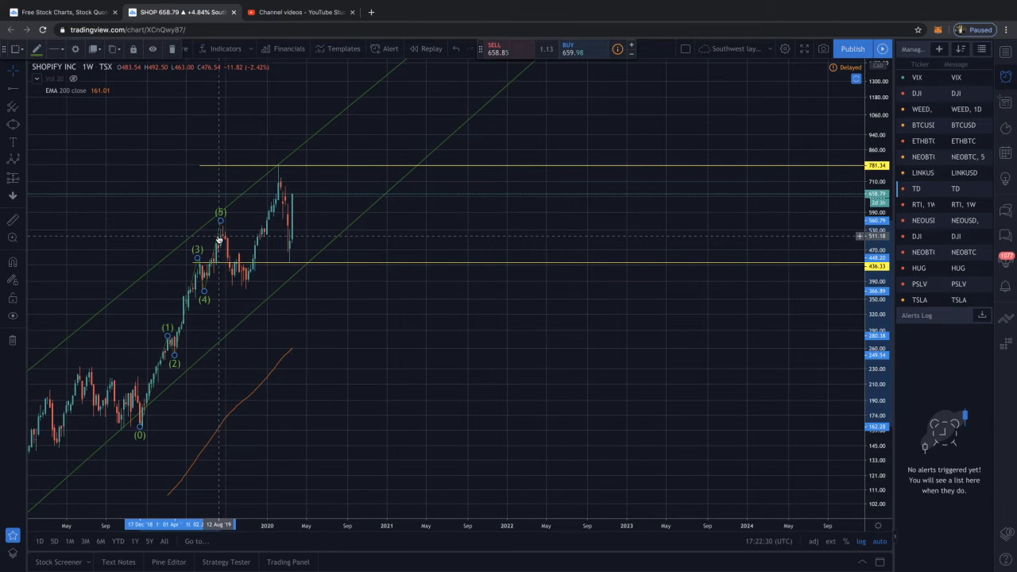
key(Delete)
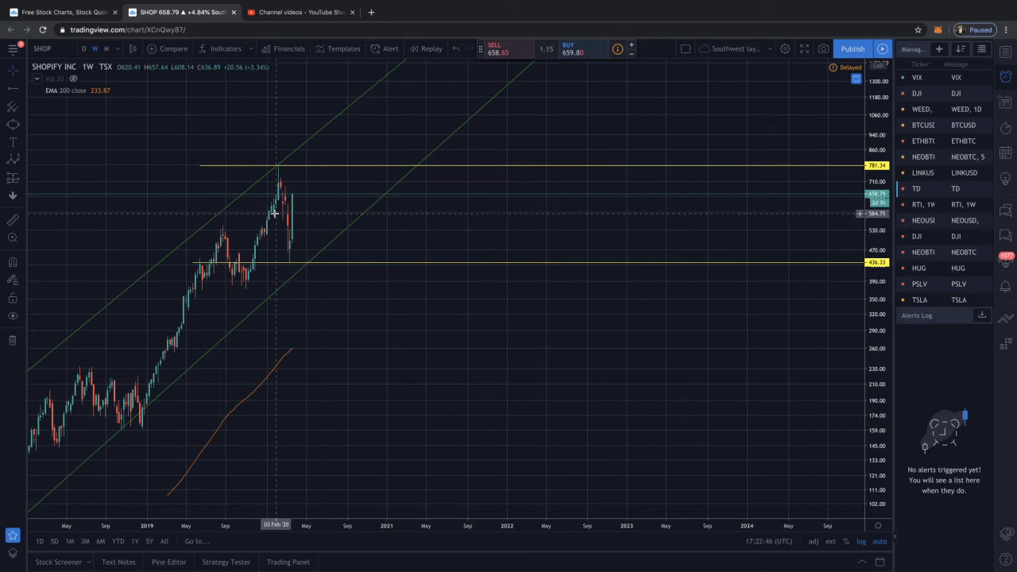
Switch the Shopify chart to the daily interval
scroll(284, 167, up, 3)
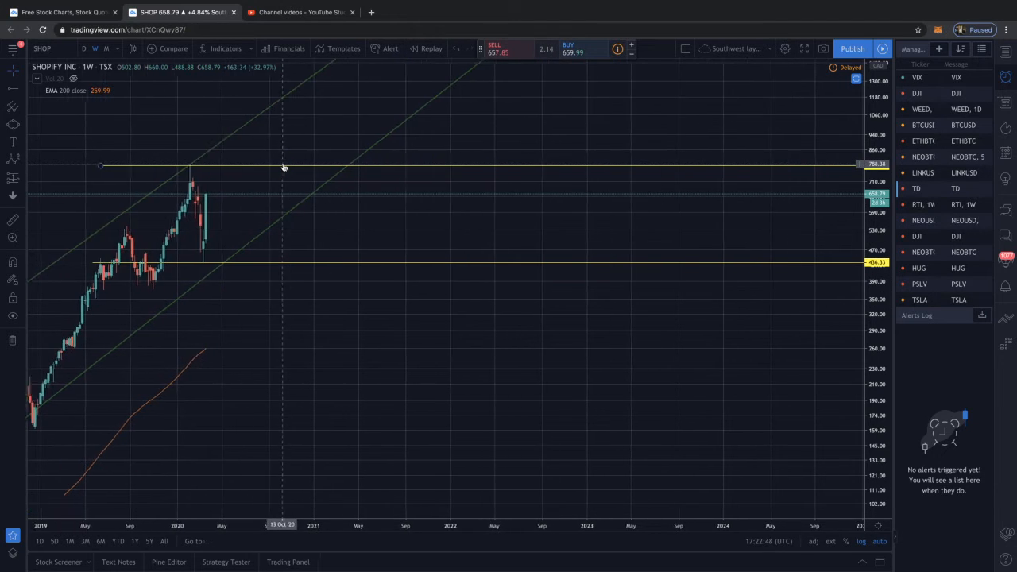
scroll(229, 236, down, 2)
scroll(275, 214, up, 4)
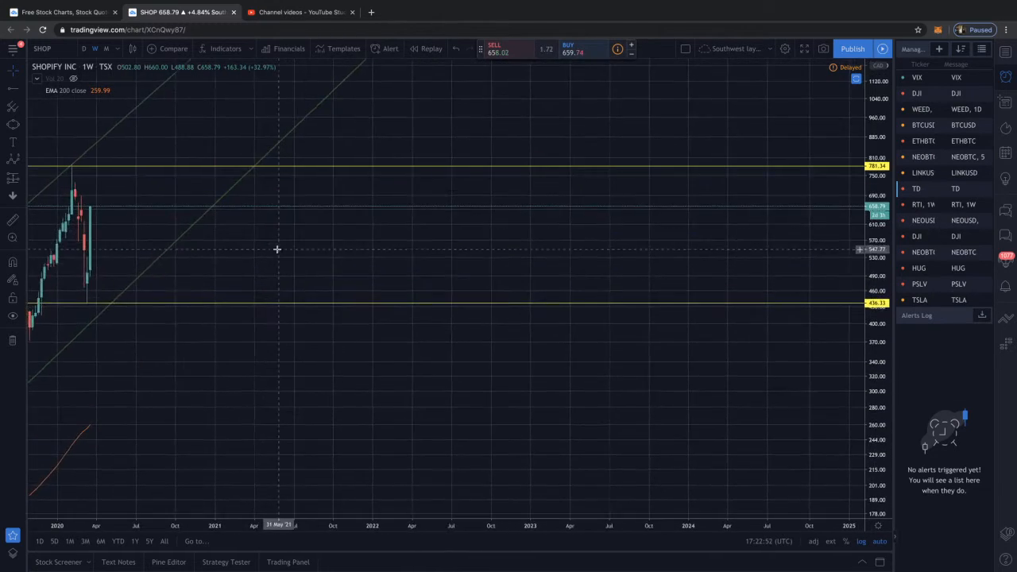
scroll(274, 230, down, 5)
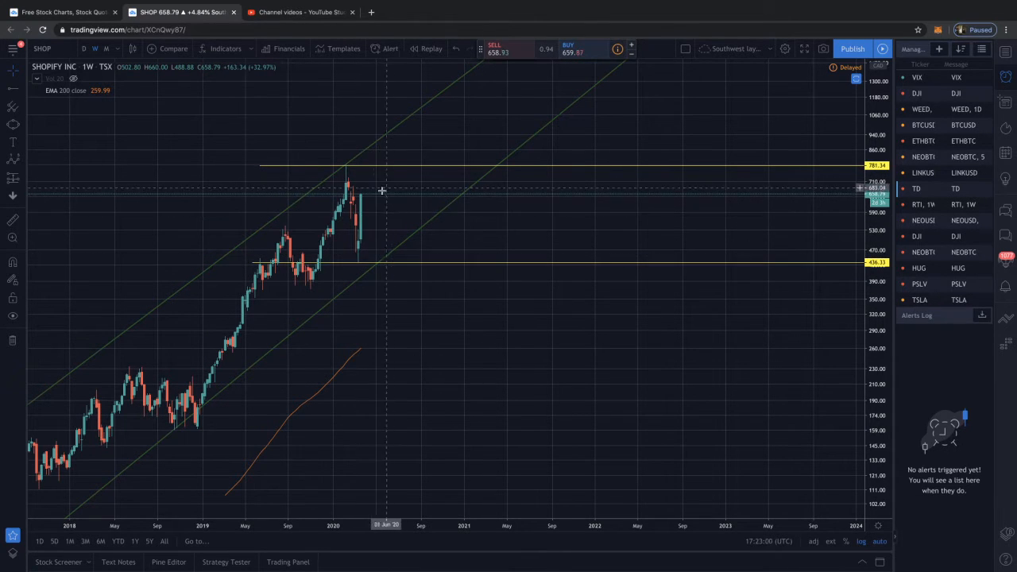
scroll(375, 215, up, 5)
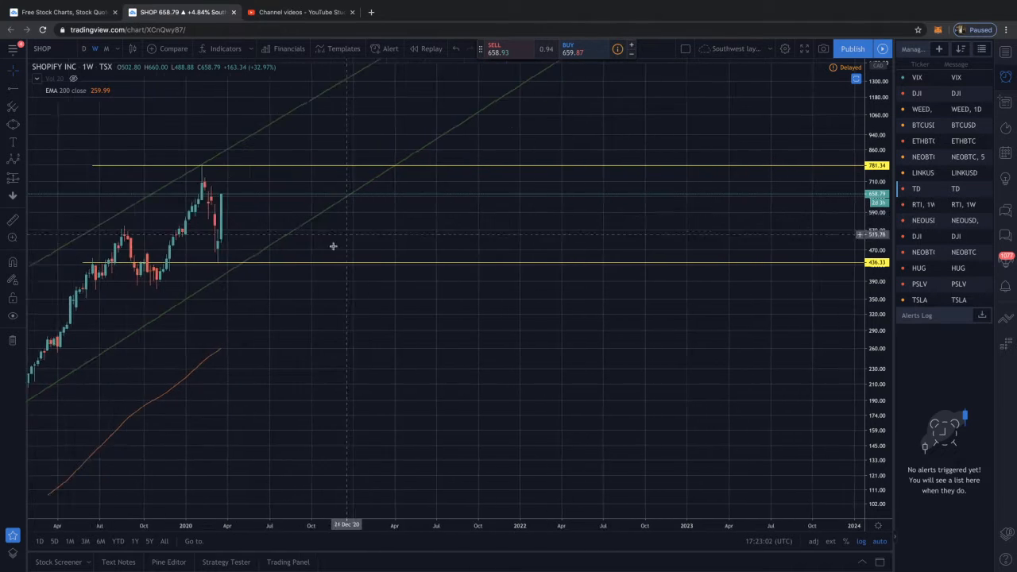
scroll(389, 216, up, 3)
drag(321, 246, 514, 242)
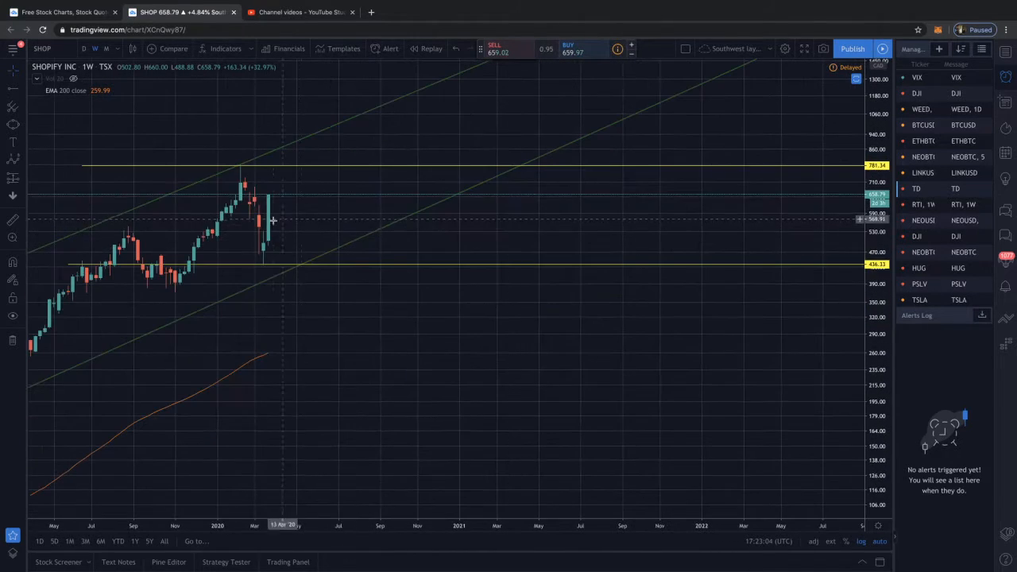
click(84, 48)
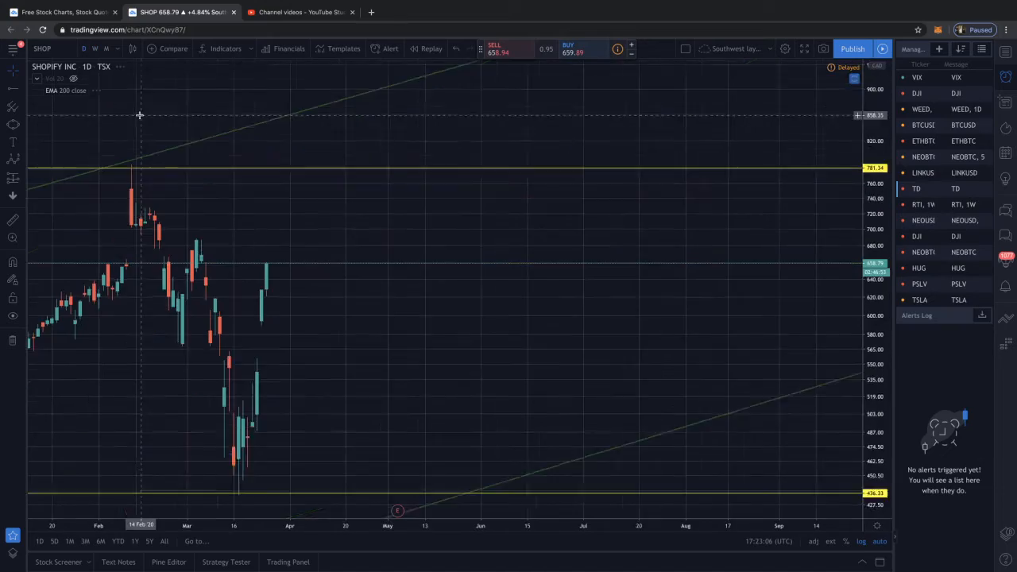
scroll(239, 207, down, 4)
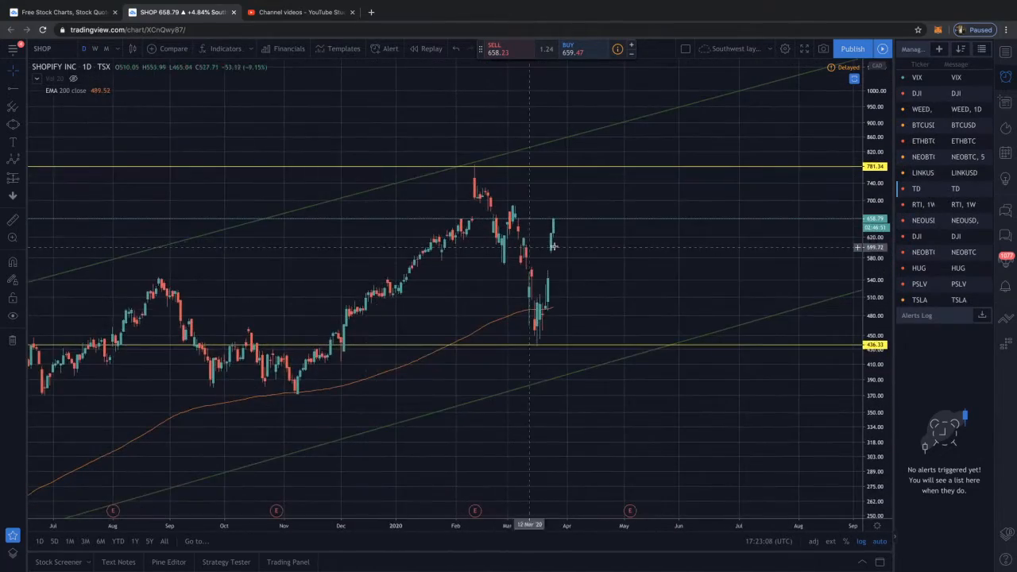
drag(583, 238, 379, 236)
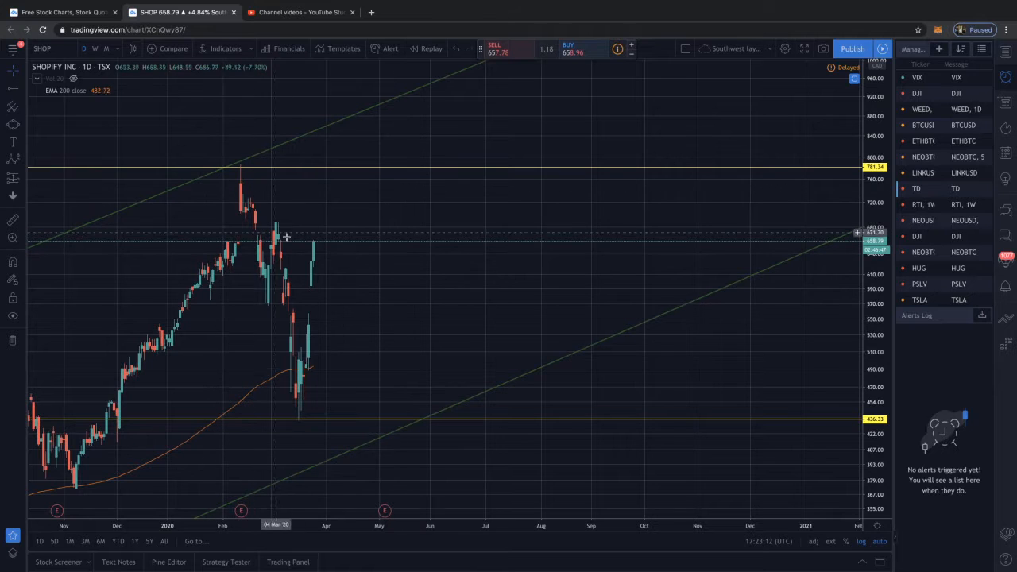
click(16, 162)
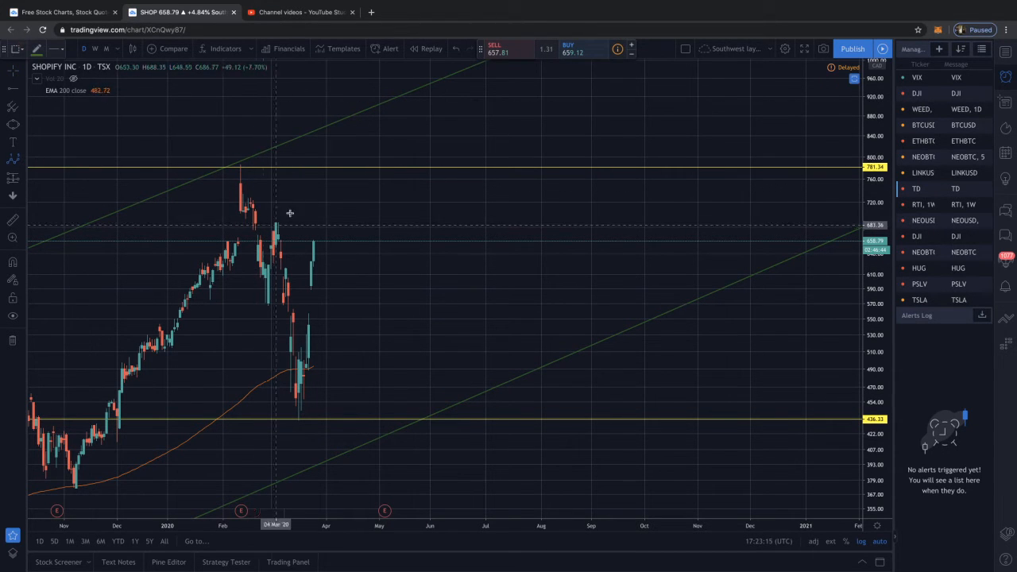
click(239, 164)
click(284, 211)
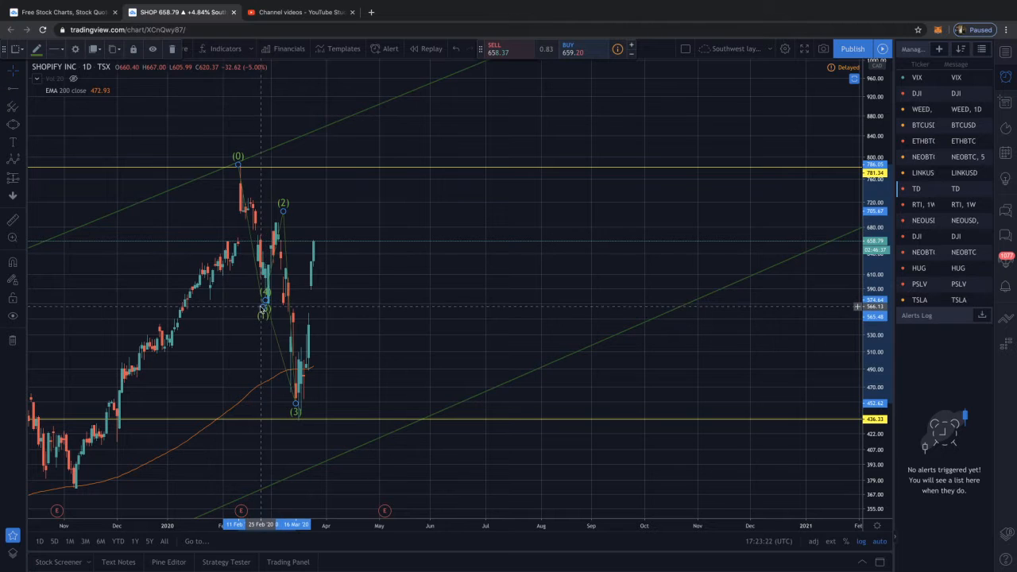
key(Escape)
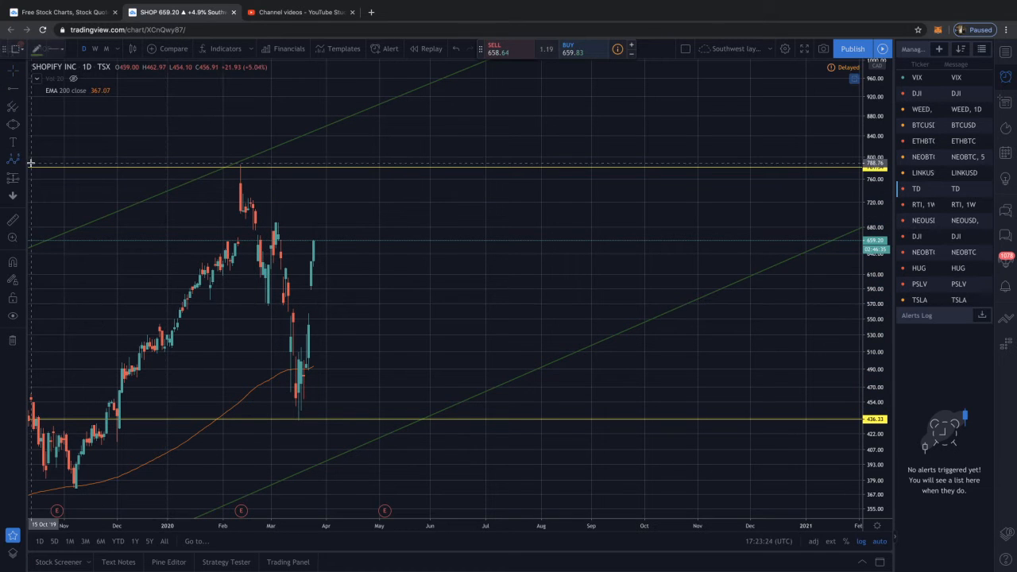
Draw an Elliott ABC correction wave from about 786 on 12 February 2020 through about 568 and 690 to about 436 on 17 March
click(22, 161)
click(83, 339)
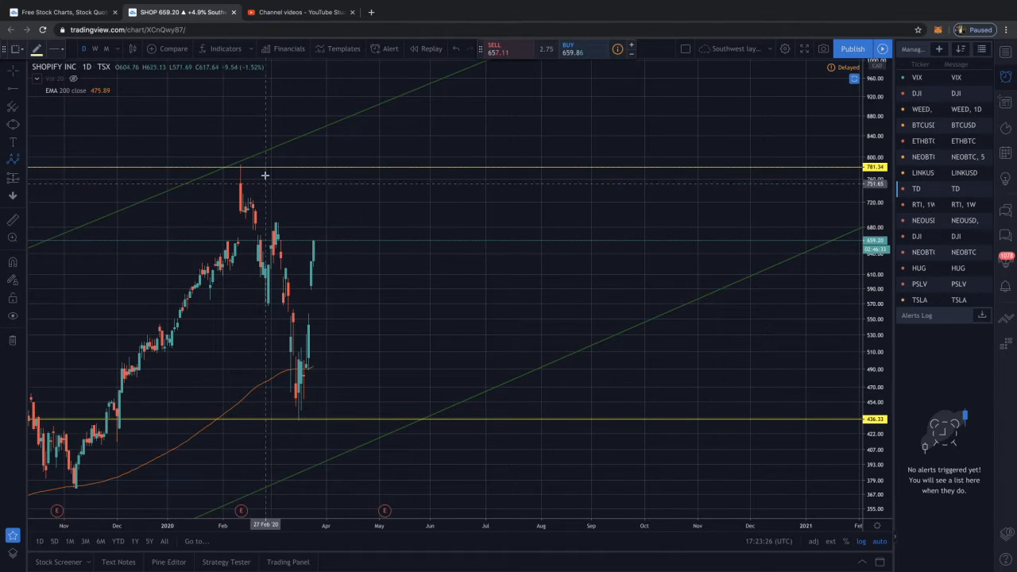
click(240, 165)
click(267, 304)
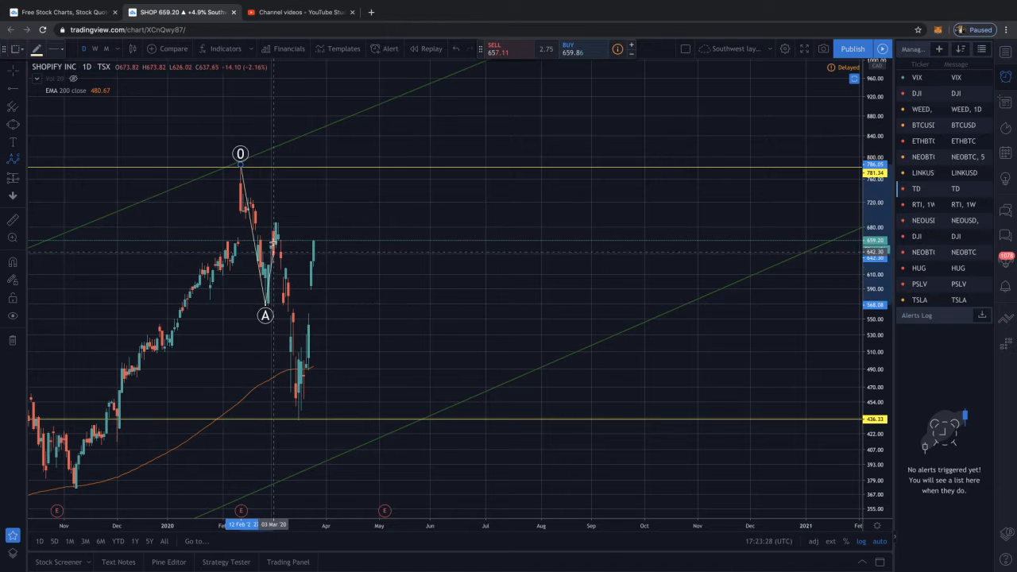
click(276, 223)
click(302, 425)
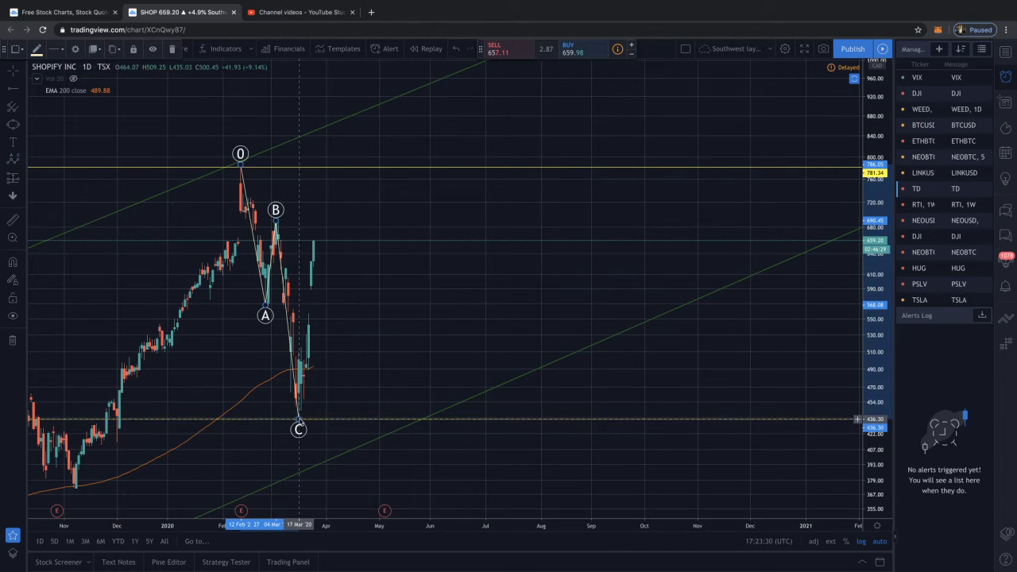
Delete the ABC correction wave on the February to March 2020 decline
scroll(287, 383, up, 2)
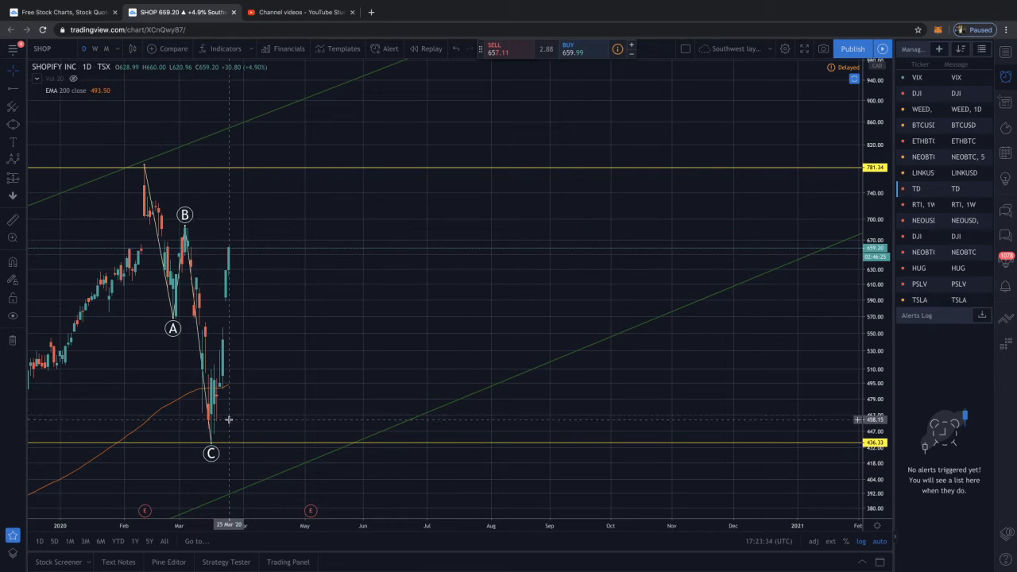
click(211, 447)
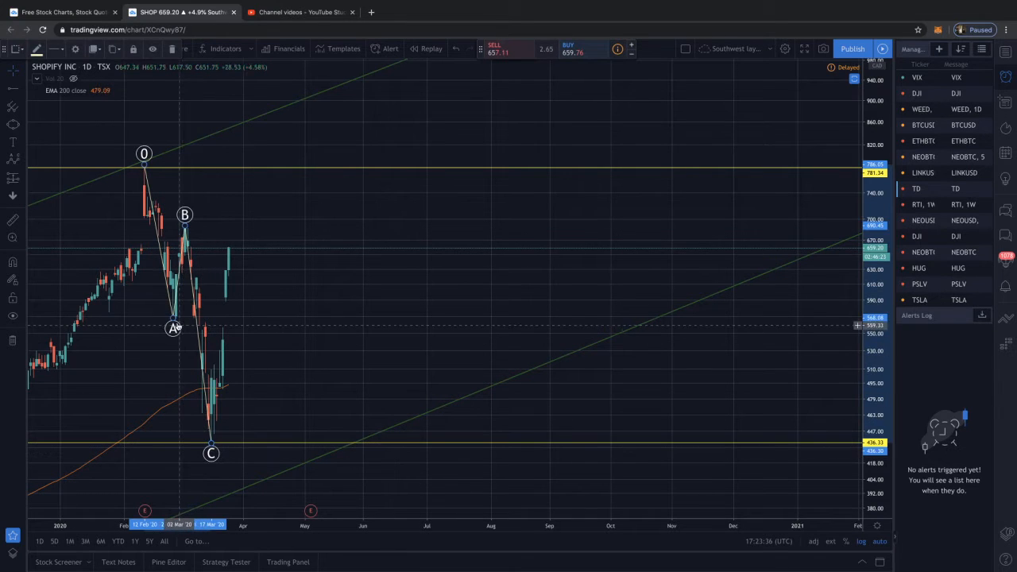
key(Delete)
scroll(296, 374, down, 5)
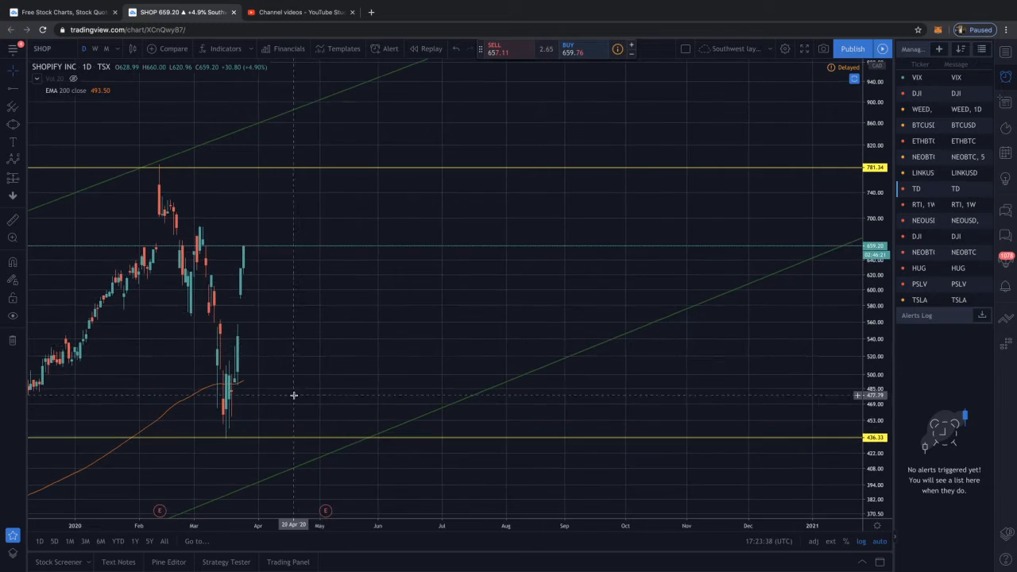
scroll(317, 404, down, 1)
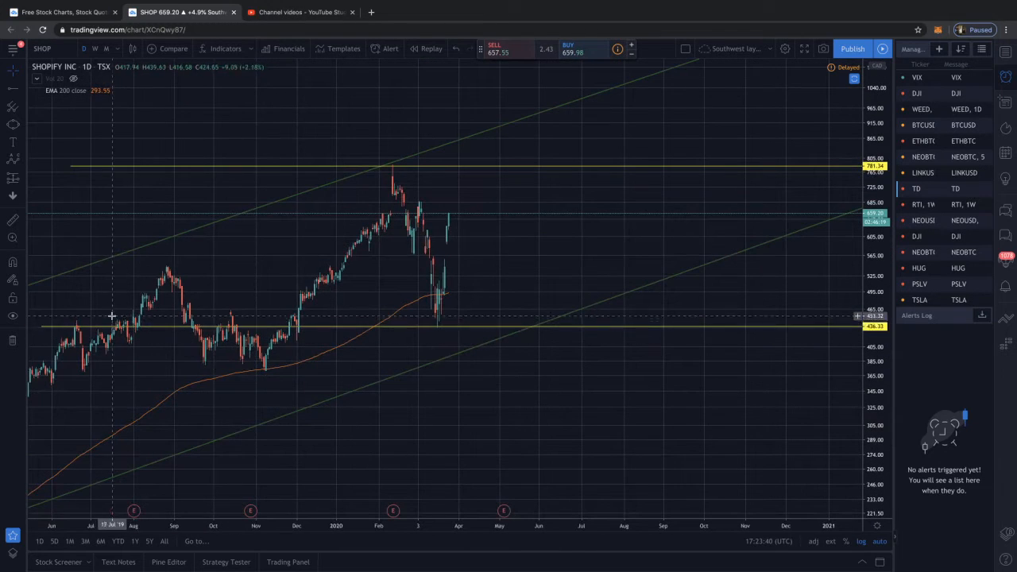
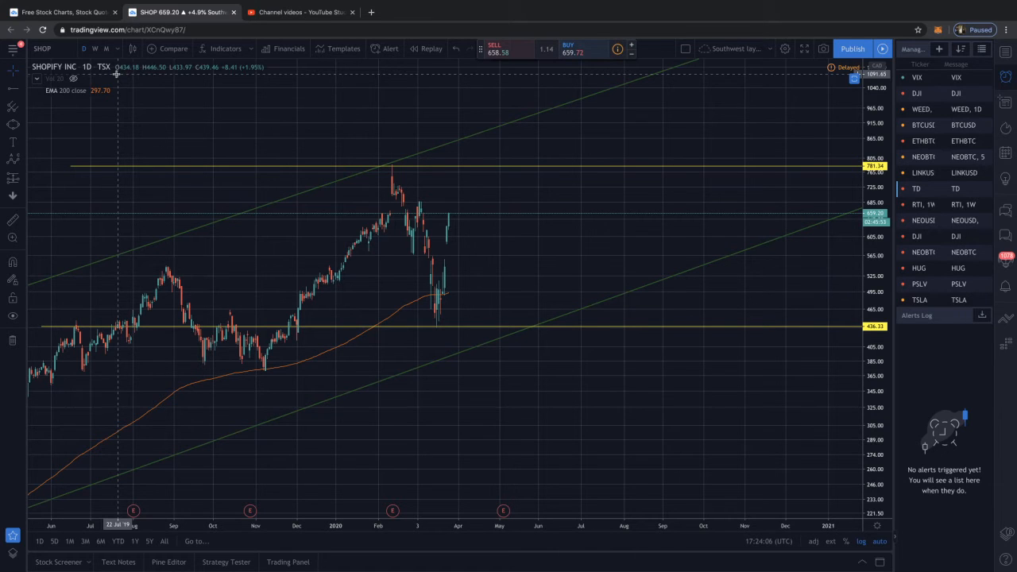
Examine the February to March 2020 decline and rebound on the daily chart against the channel and the two horizontal rays
scroll(91, 159, down, 5)
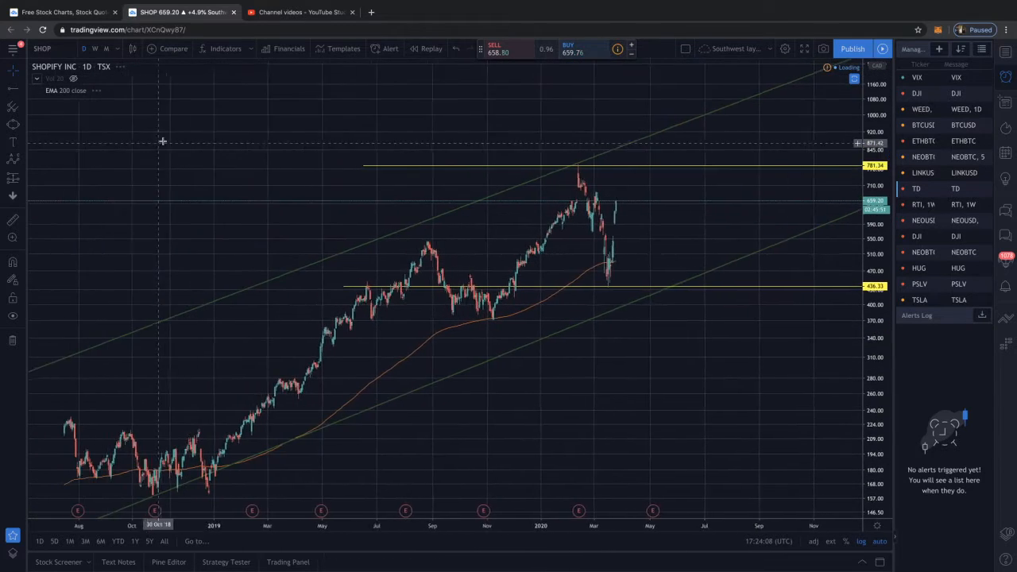
scroll(171, 139, left, 3)
scroll(176, 143, up, 3)
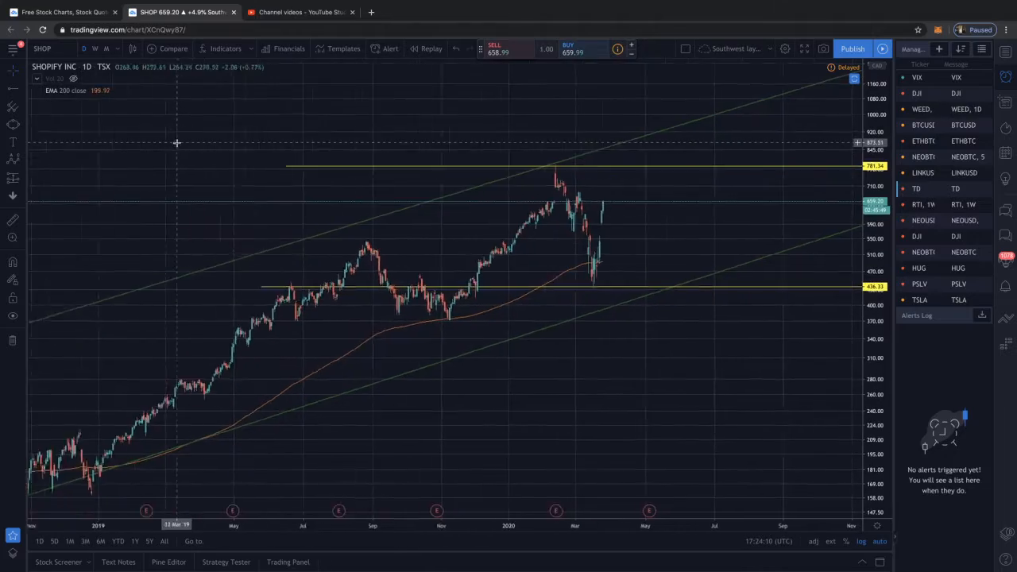
scroll(223, 212, up, 4)
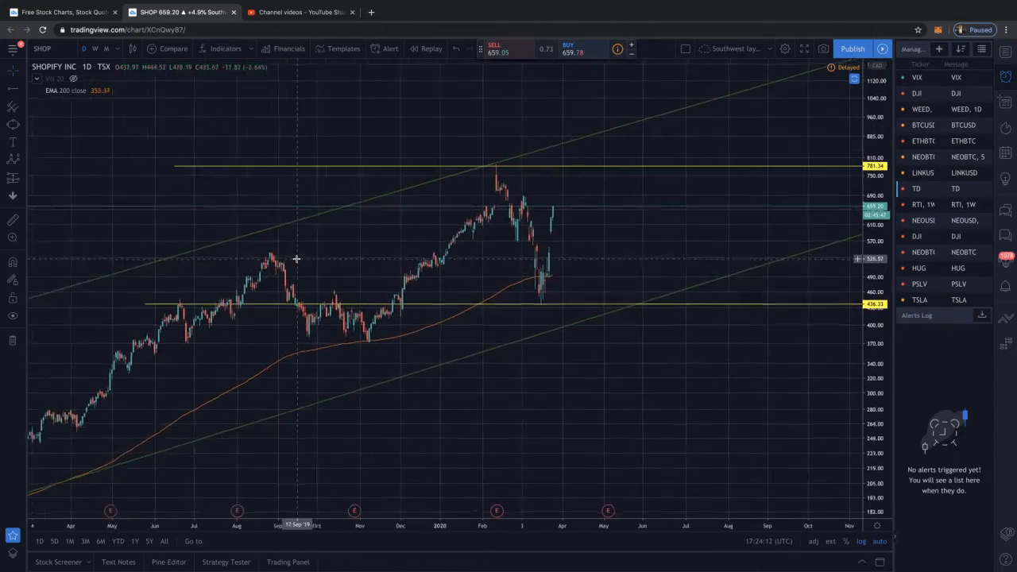
scroll(296, 259, up, 5)
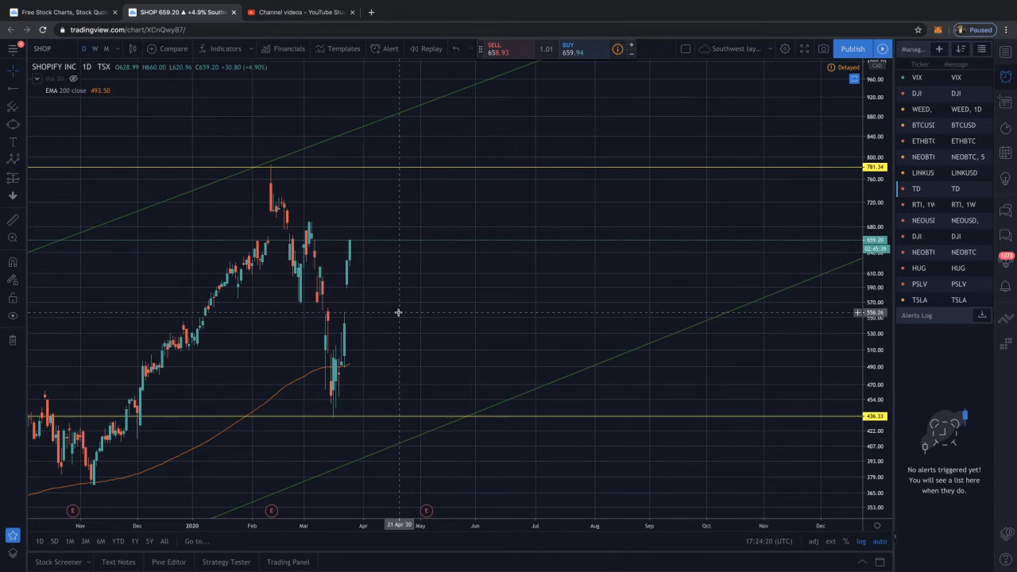
scroll(391, 287, up, 1)
scroll(392, 289, up, 3)
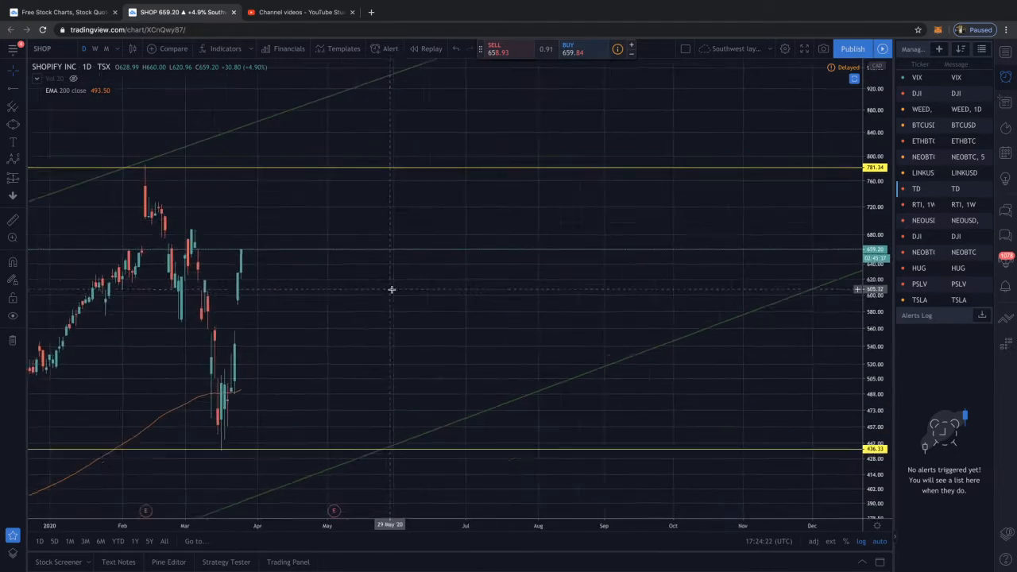
drag(397, 288, 501, 284)
scroll(392, 286, down, 2)
scroll(398, 286, down, 1)
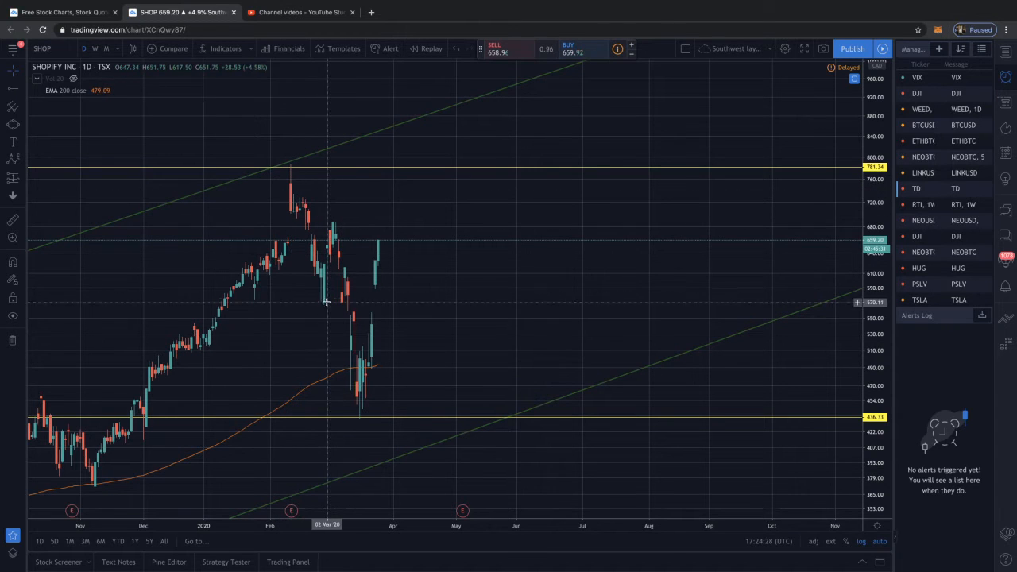
Draw an Elliott impulse wave from about 787 on 12 February 2020 through about 566, 689, 435 and 660 to about 398 on 7 May
click(20, 163)
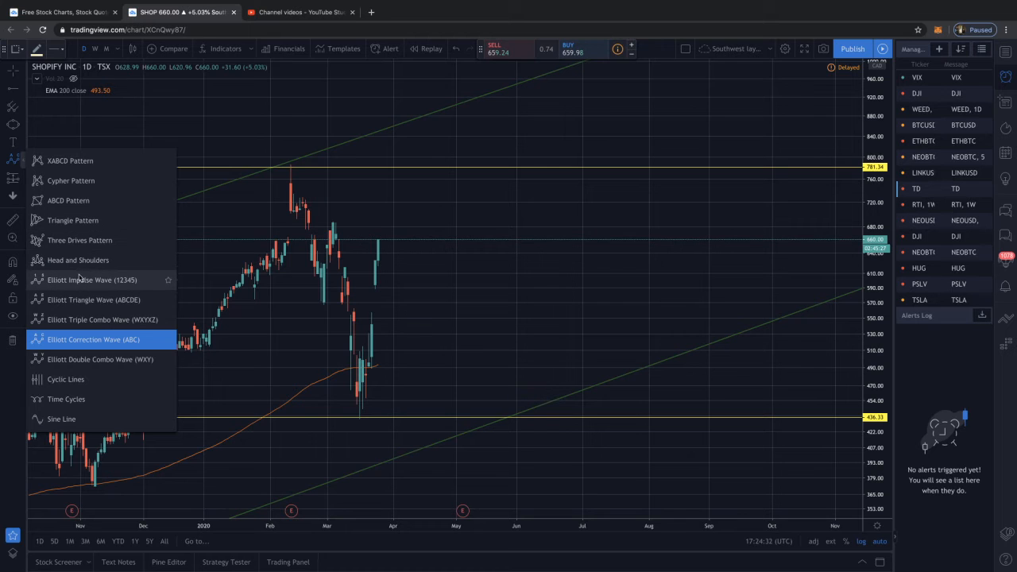
click(77, 282)
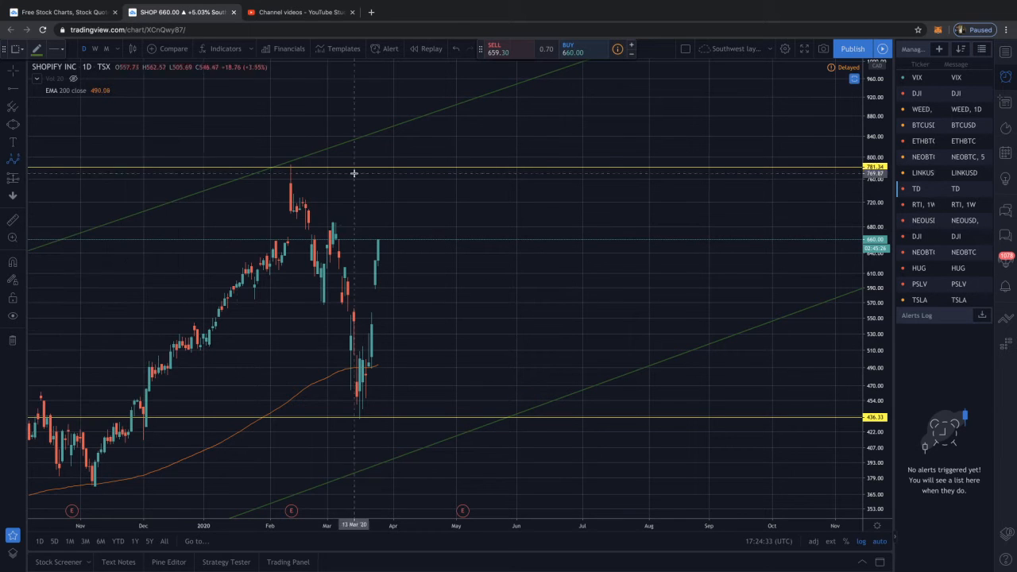
click(290, 167)
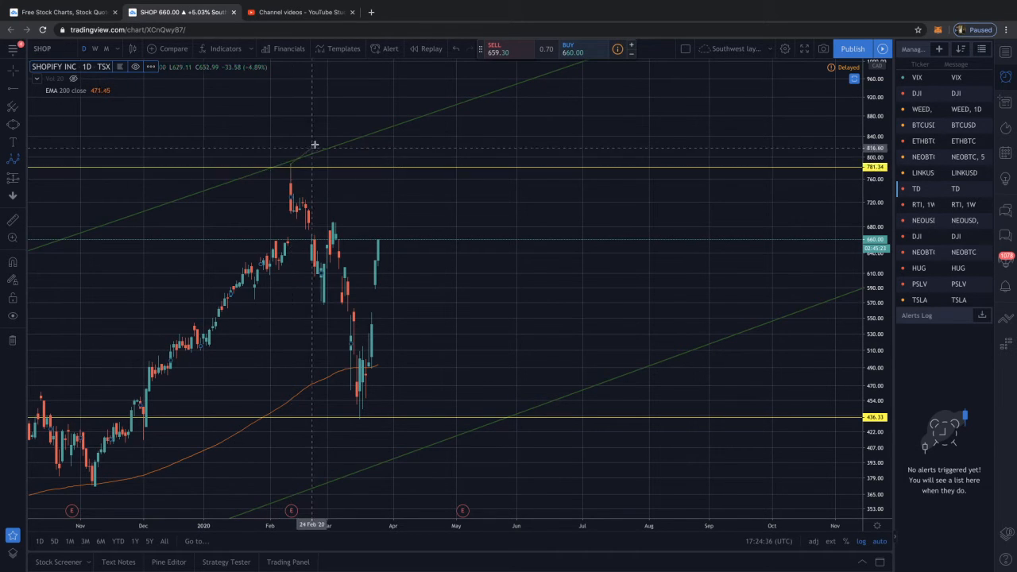
click(324, 306)
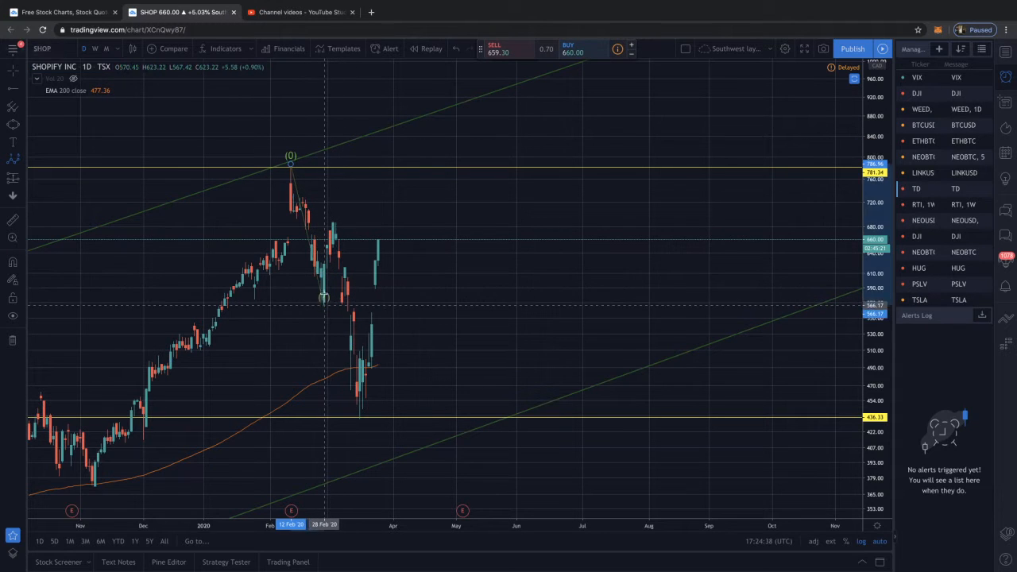
click(333, 223)
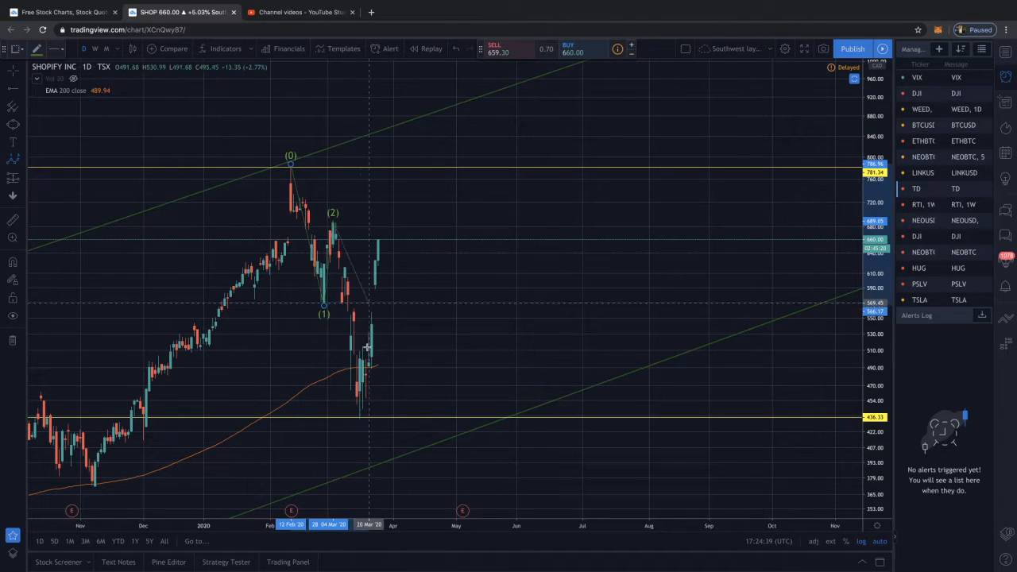
click(360, 418)
click(378, 239)
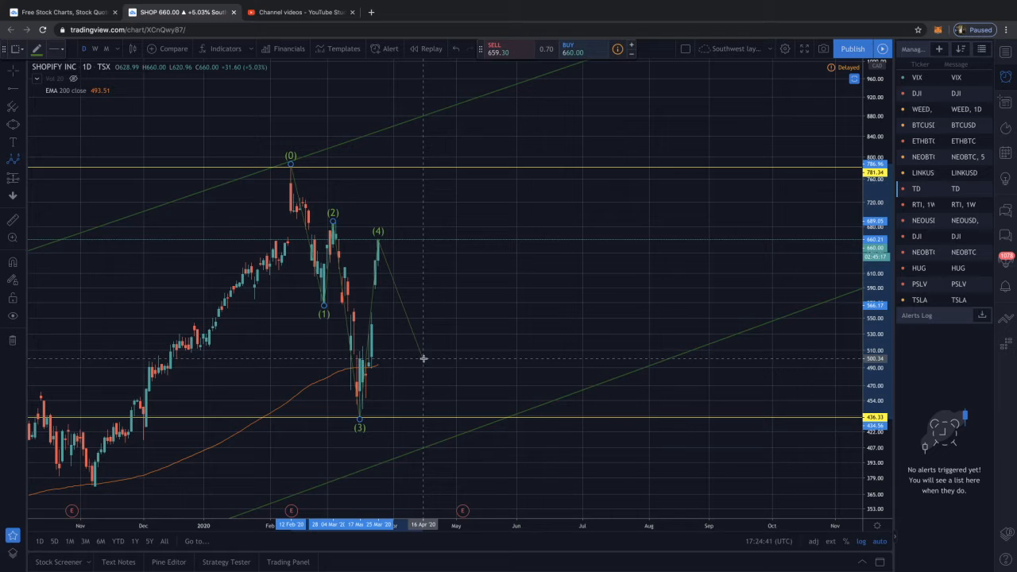
click(468, 459)
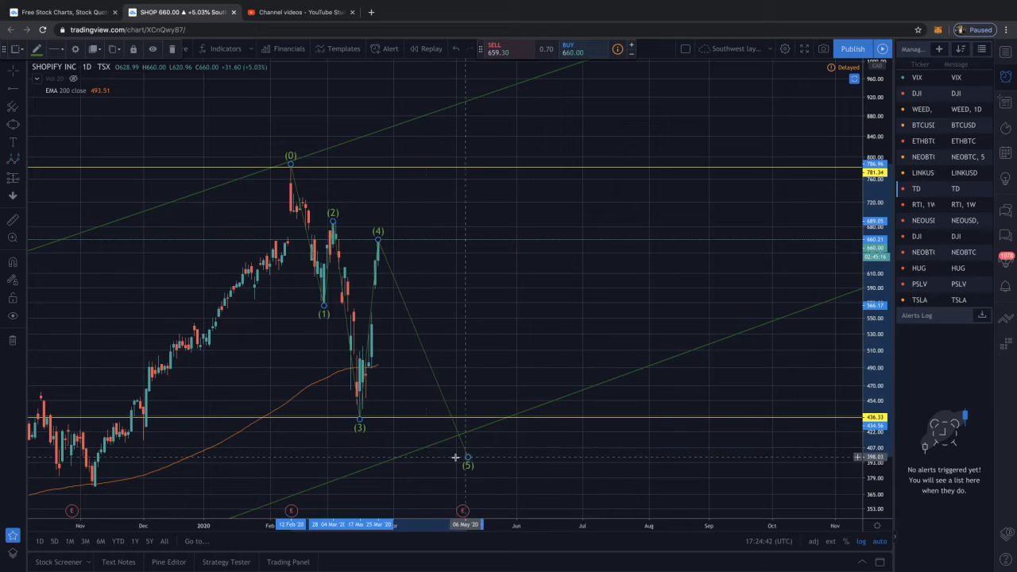
Delete the impulse wave projected to early May 2020
click(406, 305)
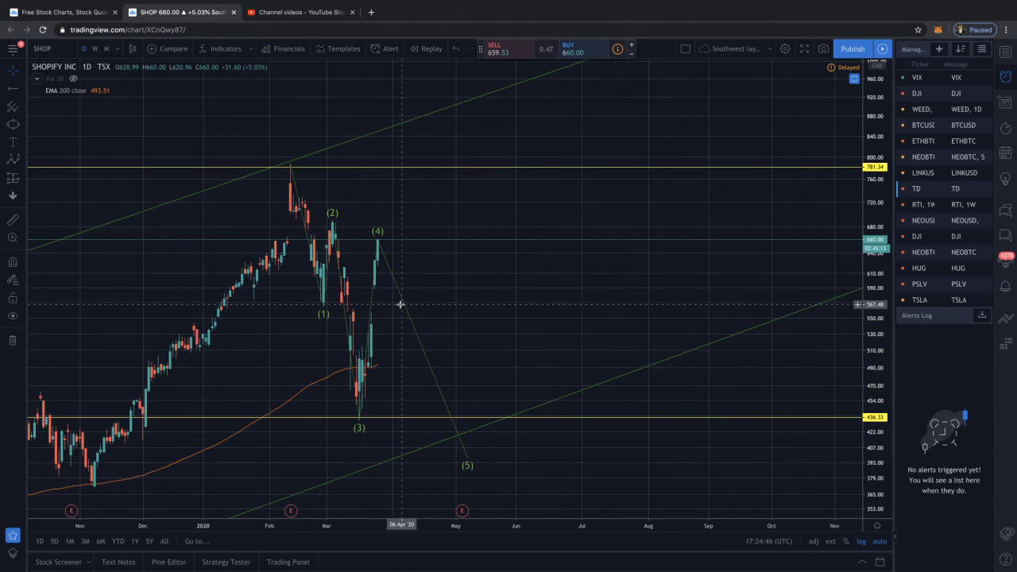
click(403, 306)
key(Delete)
Draw an Elliott impulse wave from about 788 on 12 February 2020 through about 566, 694, 436 and 719 to about 401 on 4 May
scroll(447, 298, down, 1)
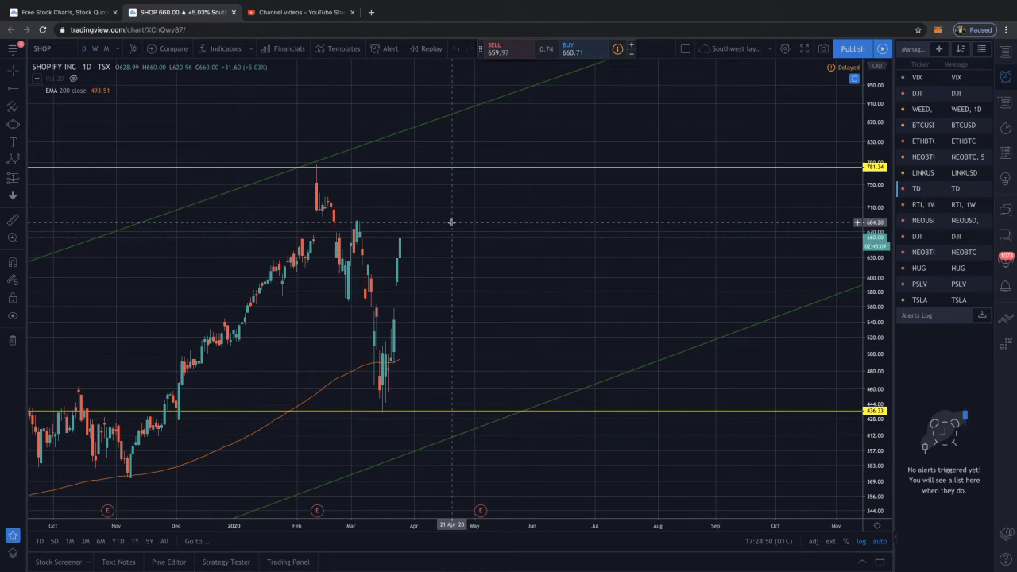
click(13, 160)
scroll(279, 200, left, 1)
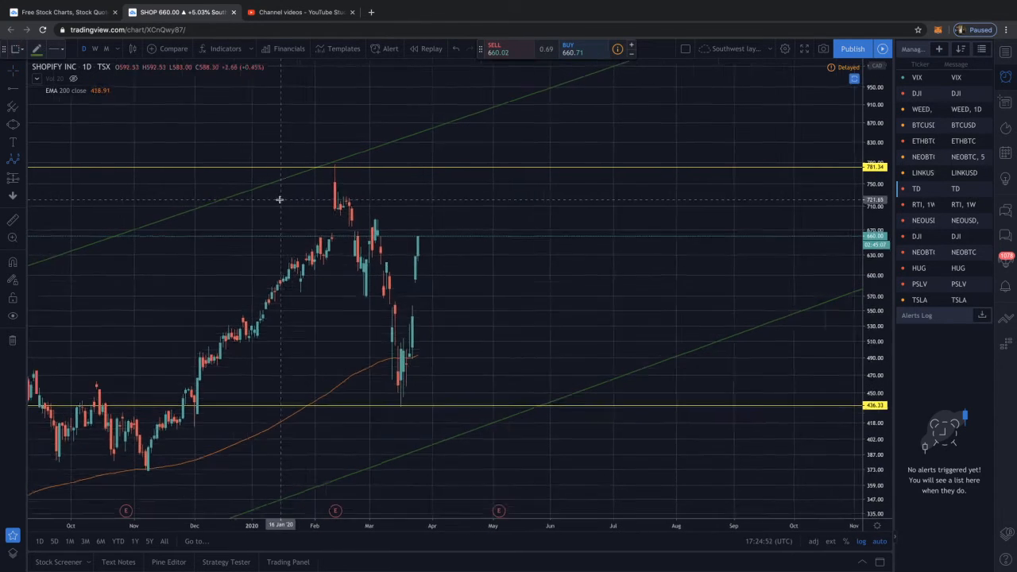
click(354, 163)
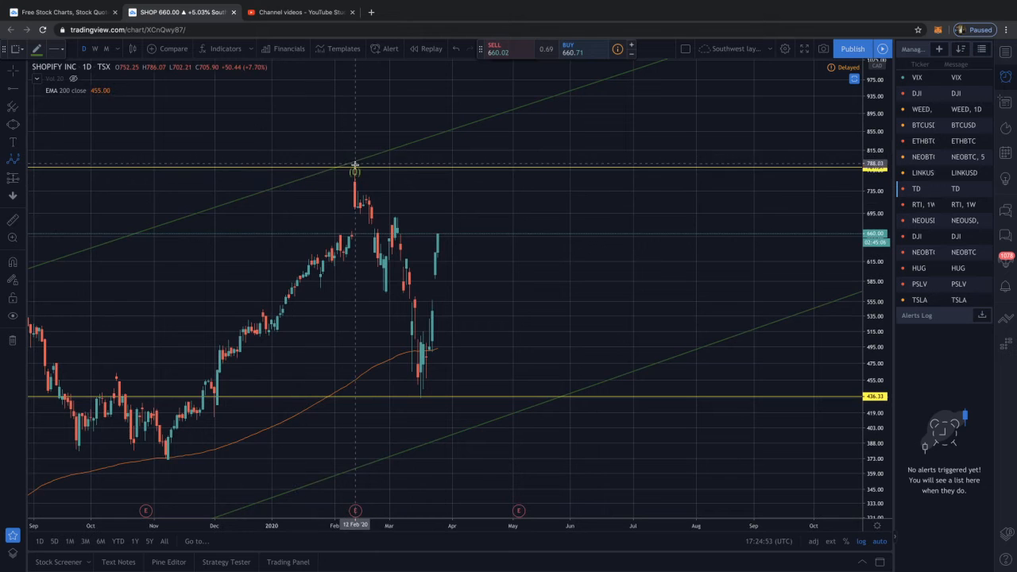
click(386, 294)
click(398, 214)
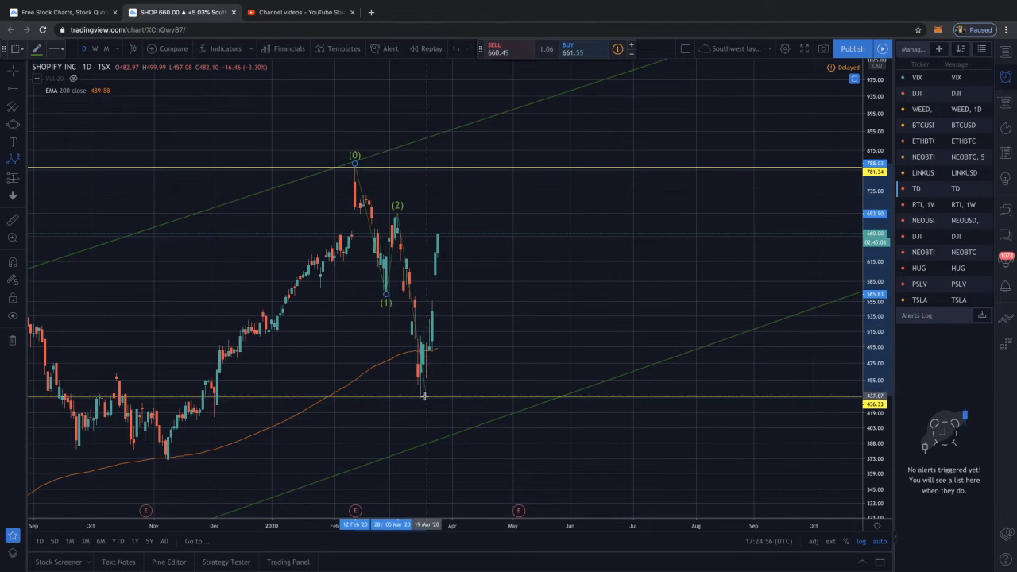
click(422, 395)
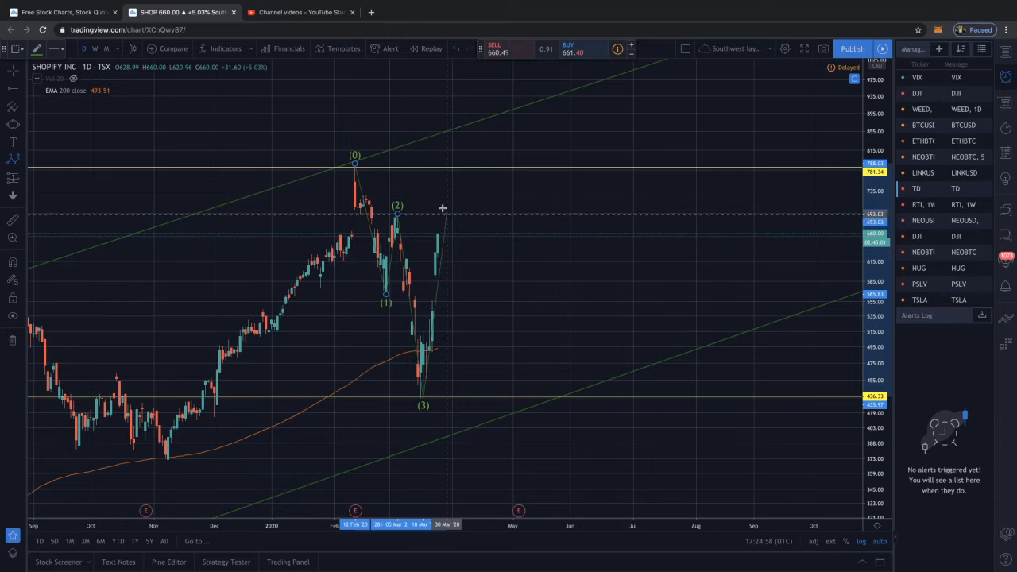
scroll(441, 197, left, 2)
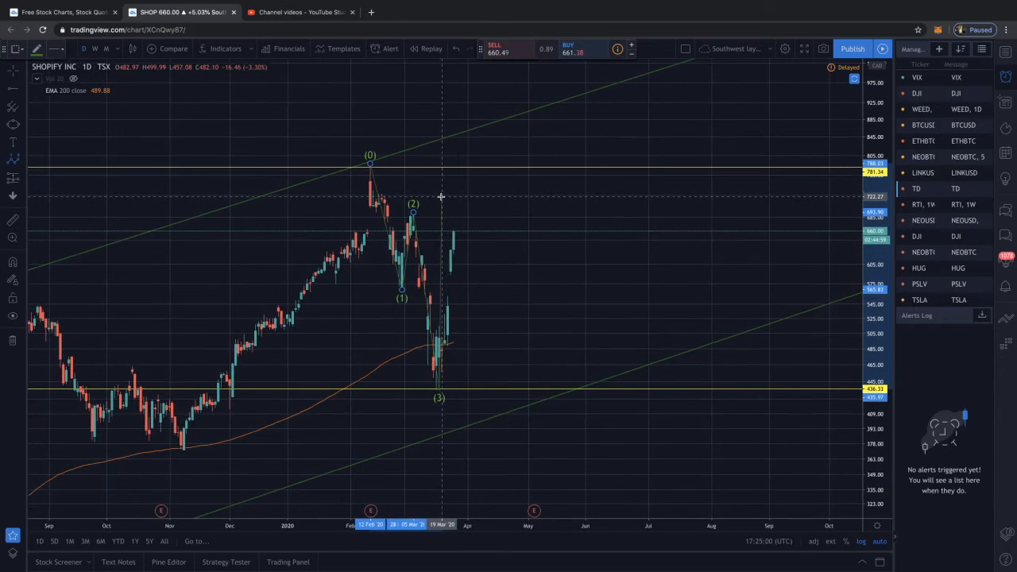
click(457, 199)
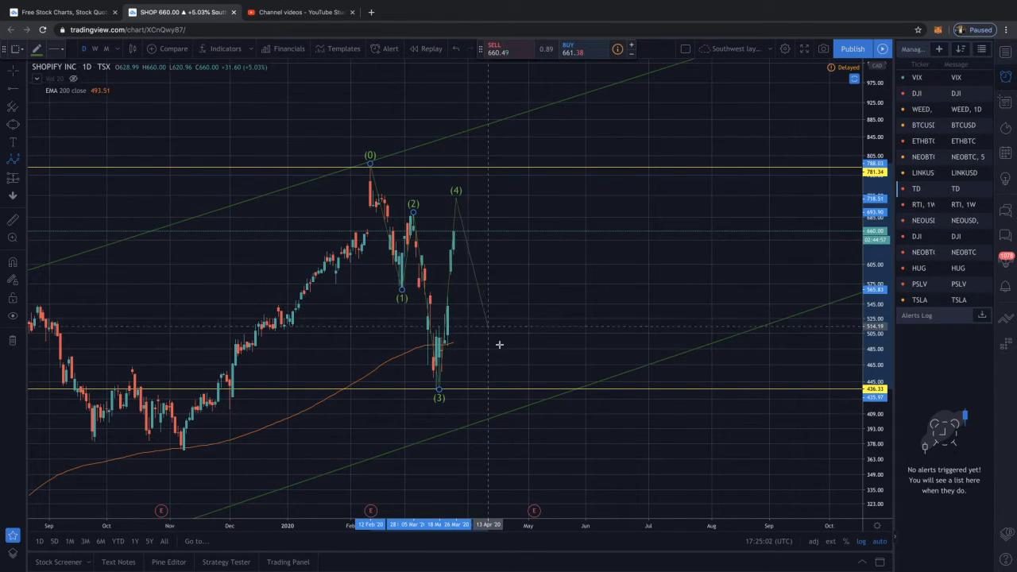
click(529, 422)
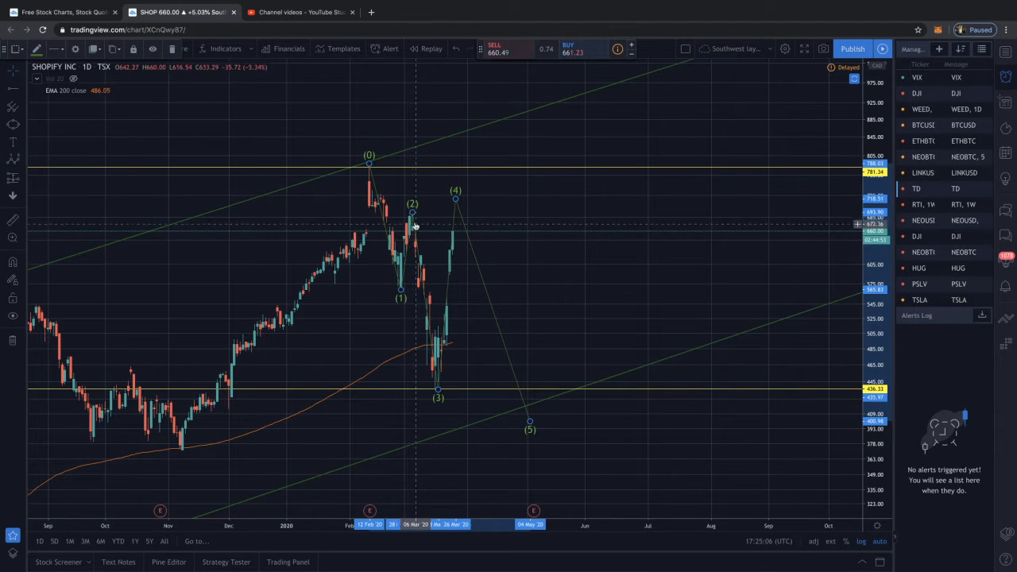
Lower point (2) of the impulse wave to 688.30 and point (4) to 661.07
drag(412, 215, 455, 231)
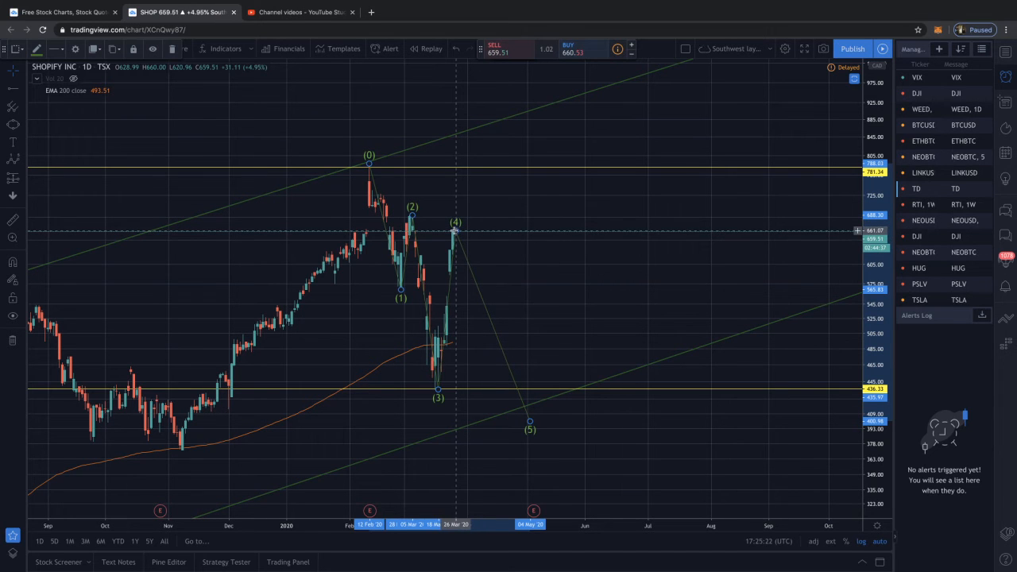
scroll(531, 236, left, 1)
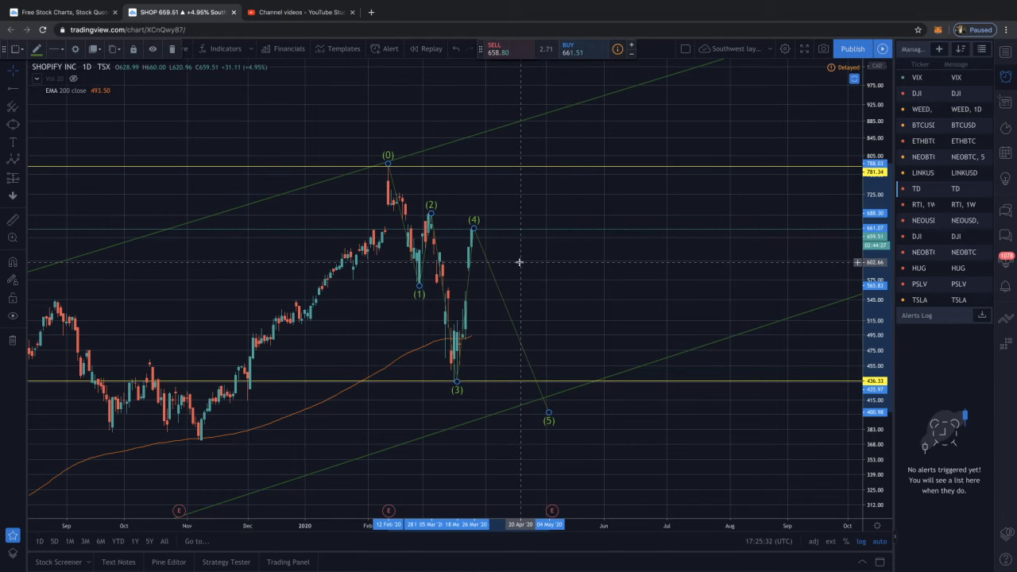
scroll(519, 262, down, 4)
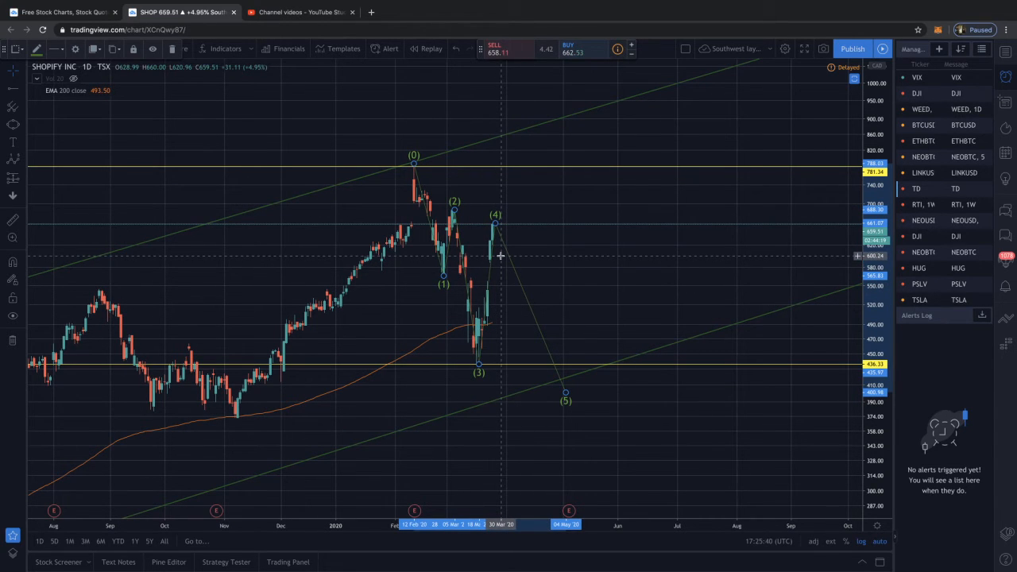
Delete the adjusted impulse wave on the 2020 decline
scroll(500, 262, left, 10)
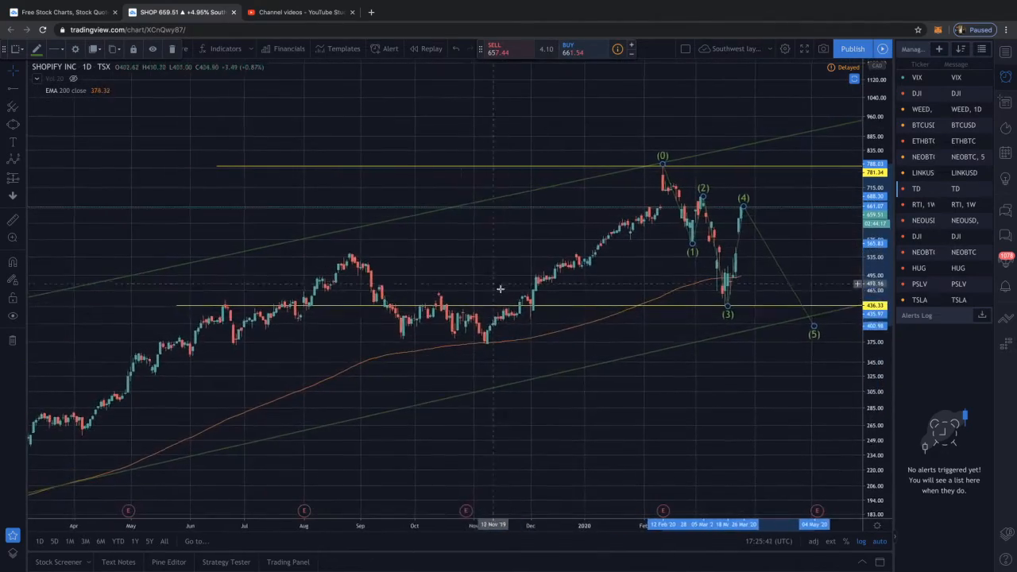
scroll(475, 318, right, 10)
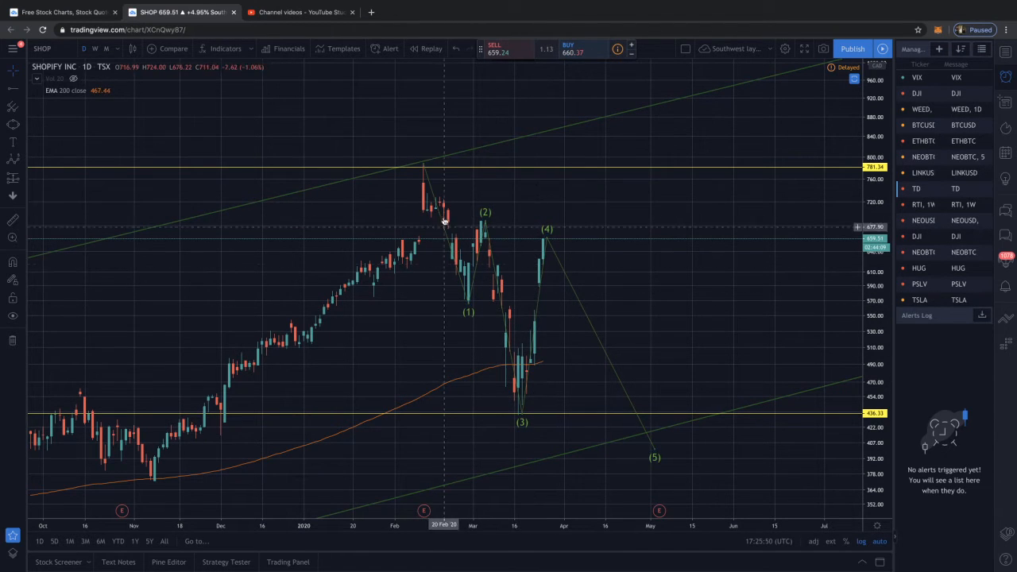
key(Delete)
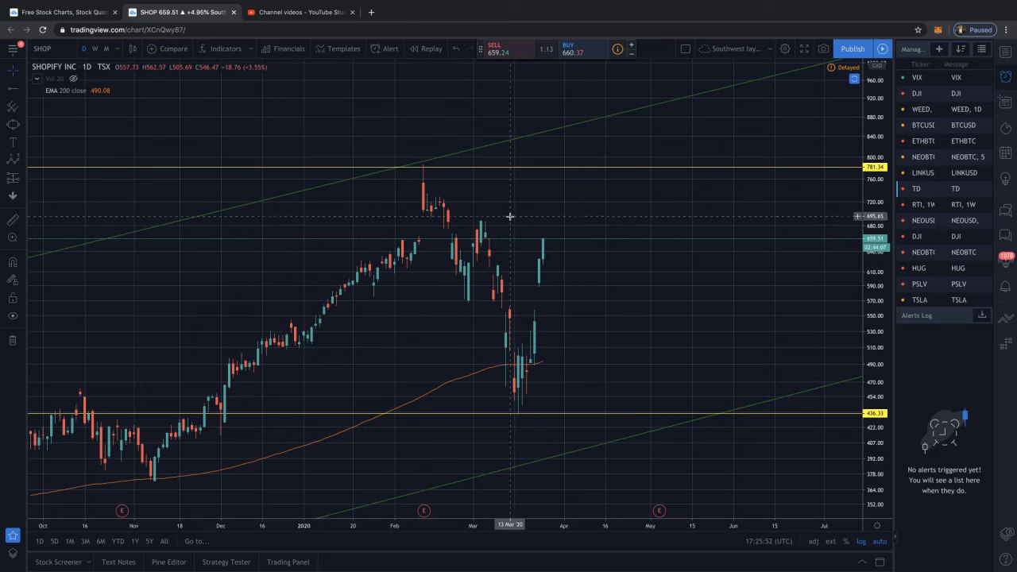
Restore the MACD and squeeze momentum panes around the maximized Shopify price pane
drag(544, 207, 489, 247)
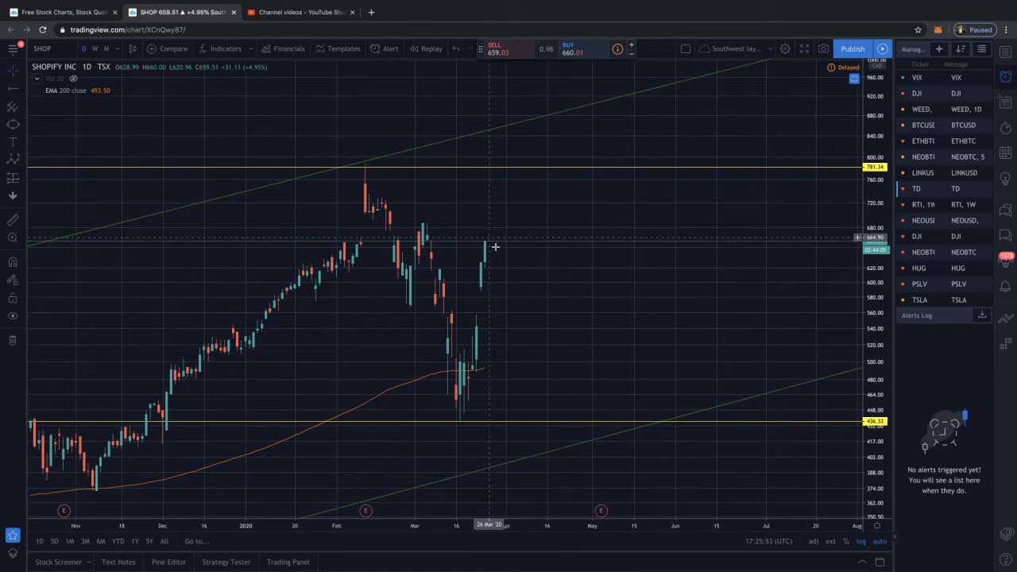
double_click(543, 275)
drag(602, 275, 526, 267)
scroll(524, 269, down, 6)
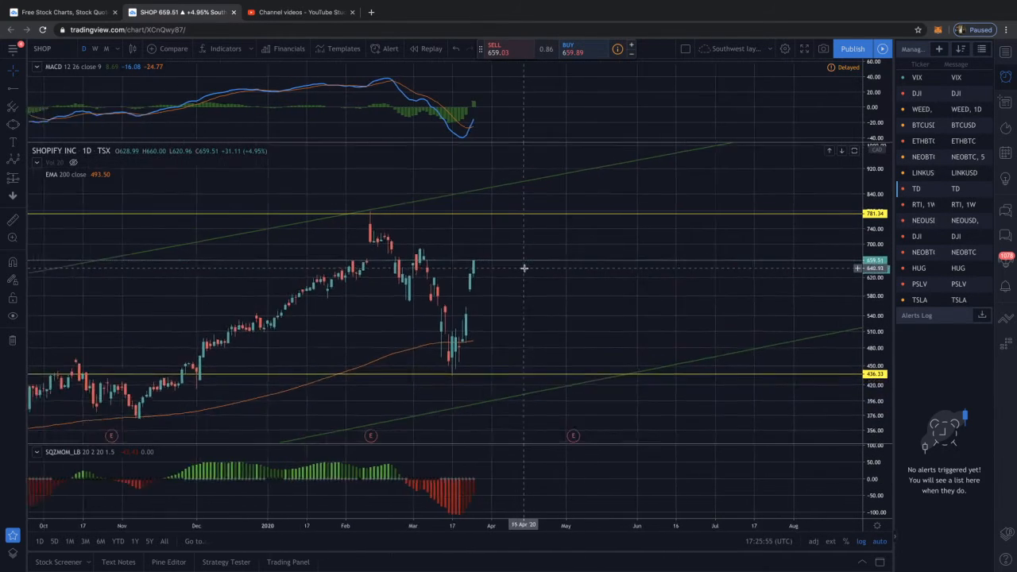
drag(660, 231, 588, 222)
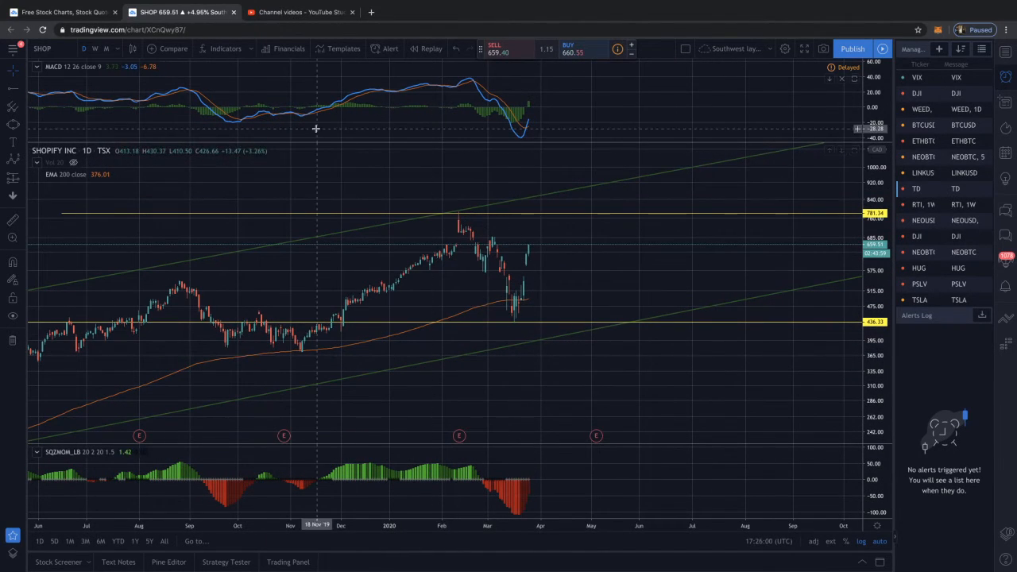
Review the MACD and squeeze momentum on the monthly interval, and set the Shopify chart to weekly with its full history since 2015 in view
click(106, 50)
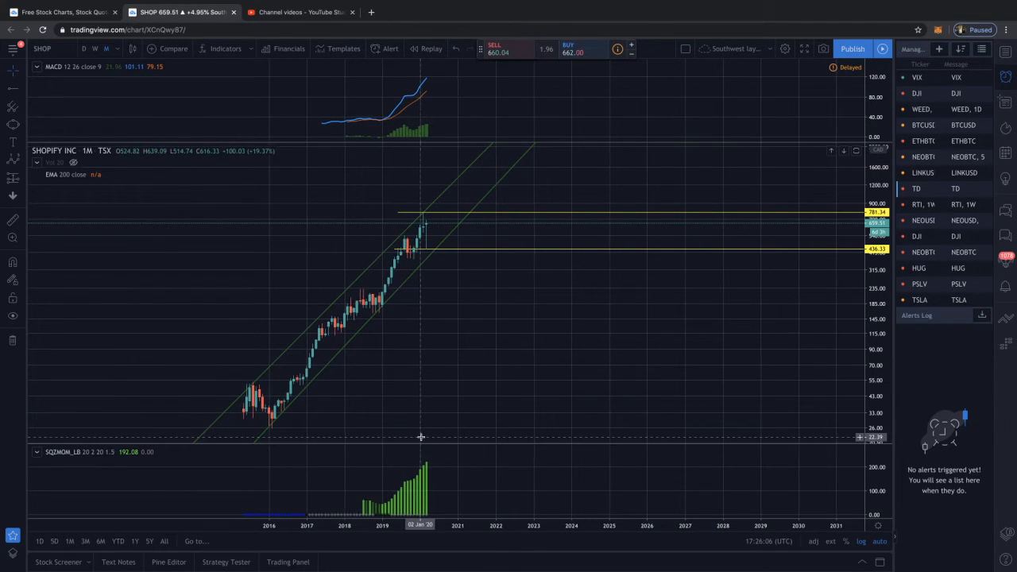
scroll(350, 89, right, 1)
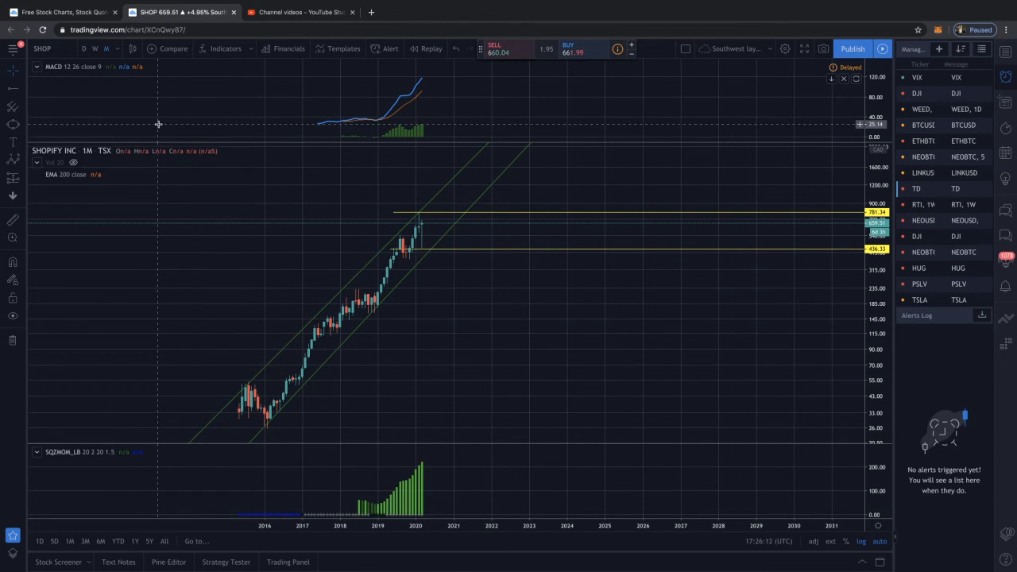
click(95, 49)
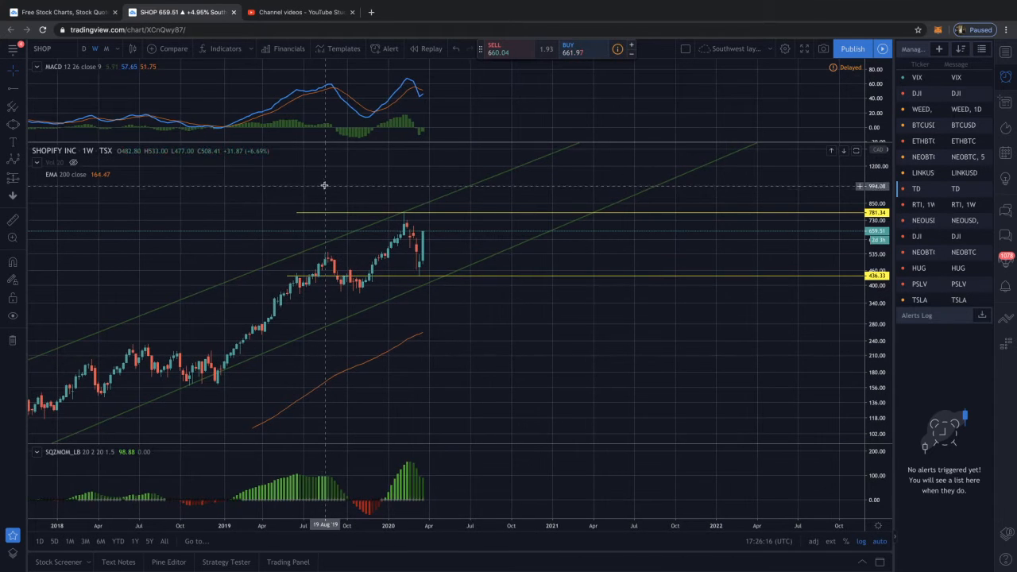
scroll(319, 185, down, 5)
scroll(308, 184, down, 2)
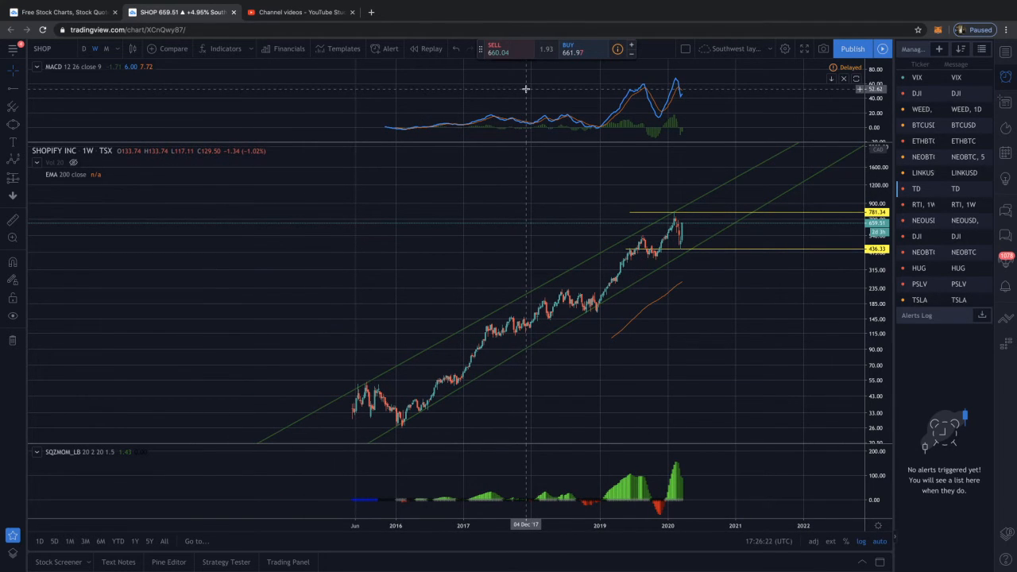
Set the EMA on the weekly Shopify chart to an offset of 13 and a length of 13
scroll(526, 96, up, 4)
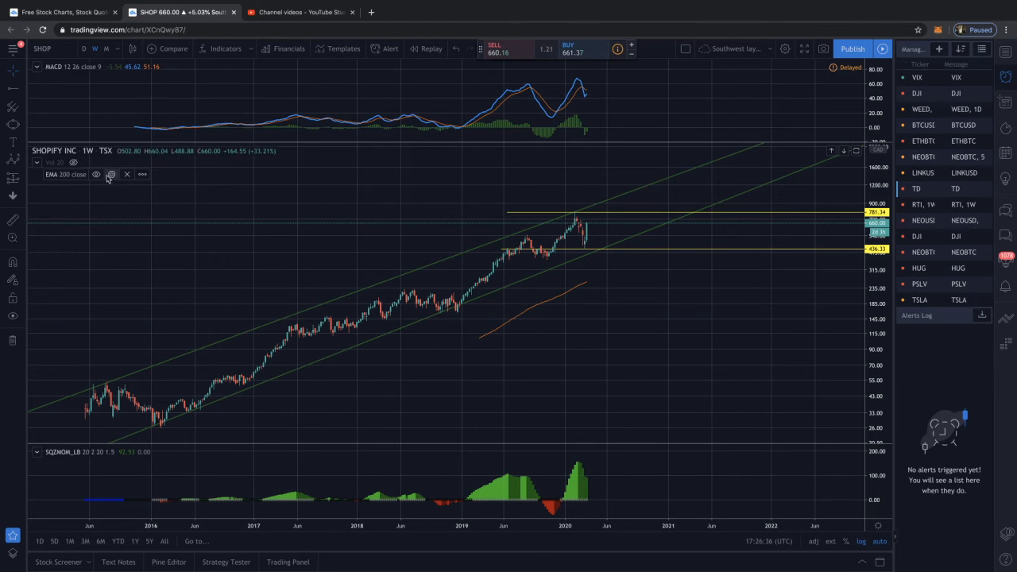
click(111, 174)
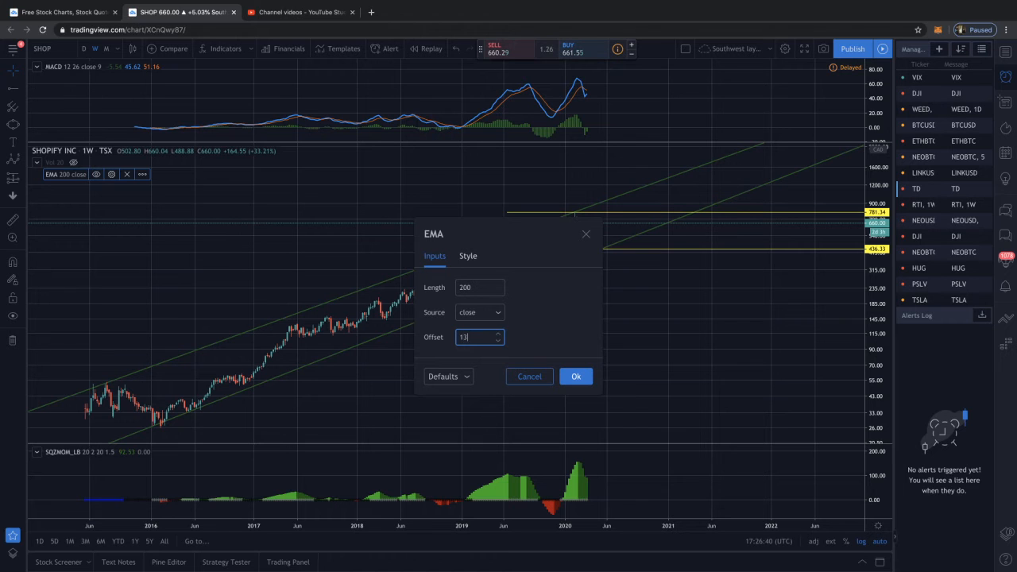
click(575, 380)
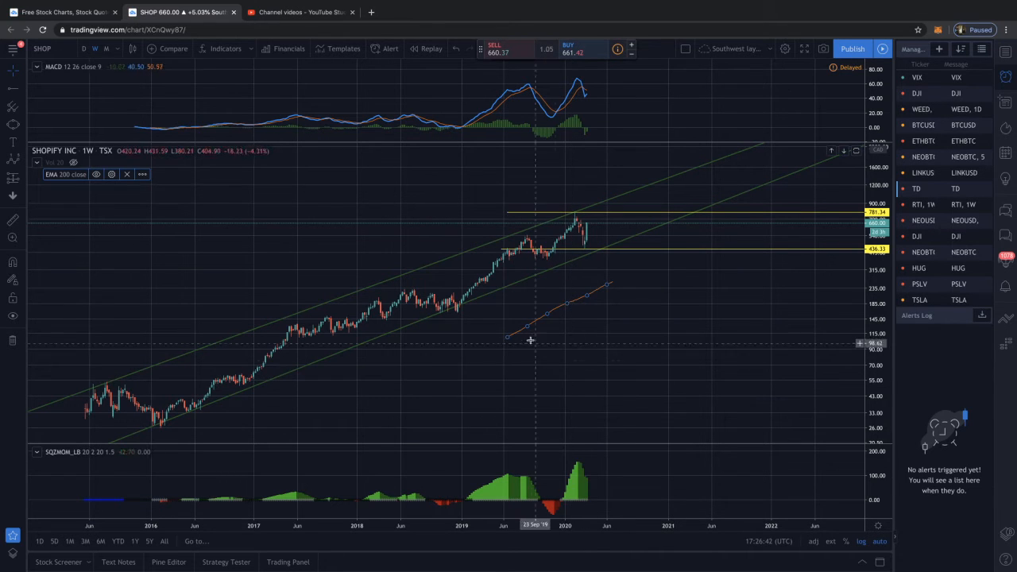
click(120, 192)
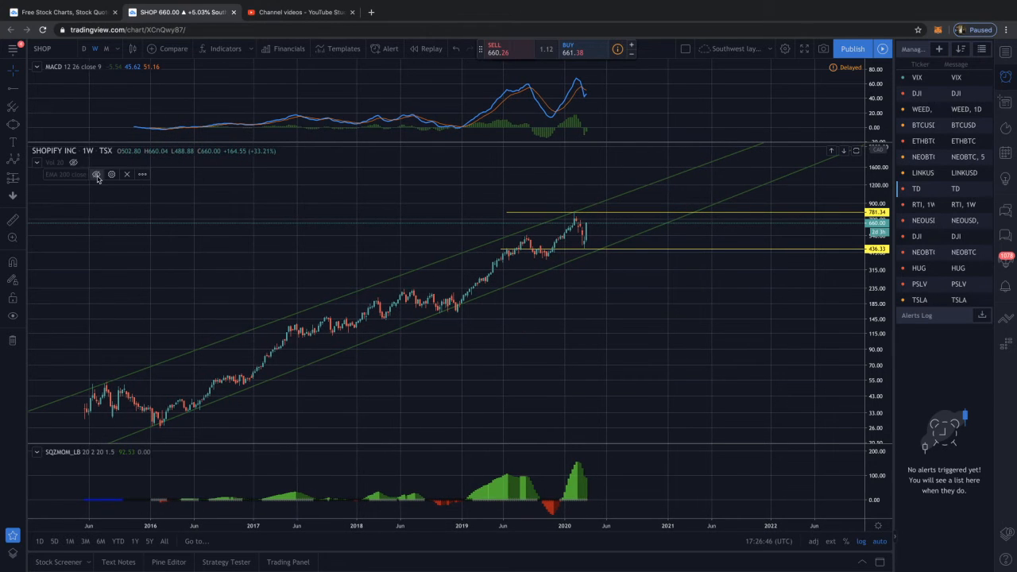
click(96, 175)
click(111, 174)
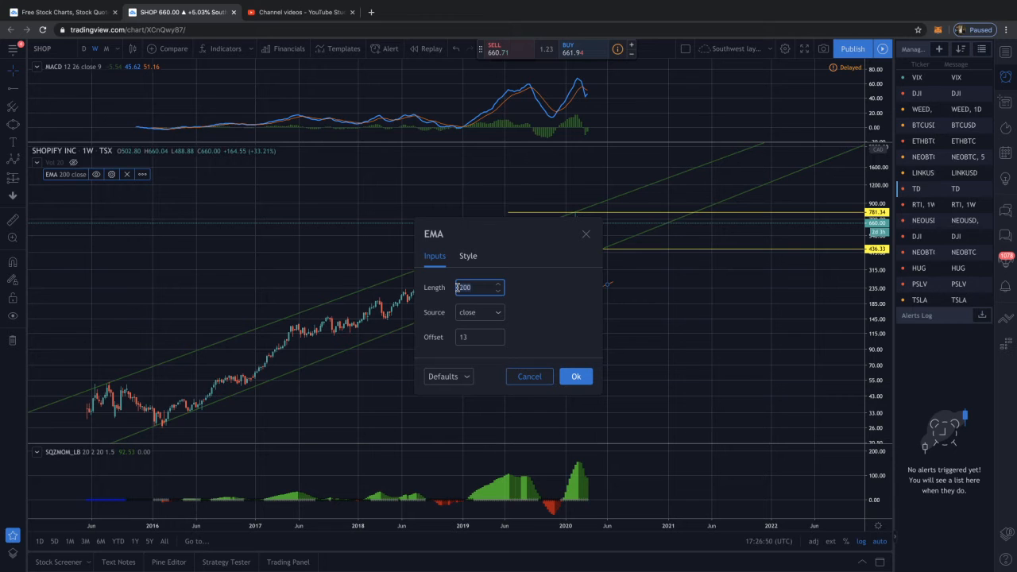
click(576, 377)
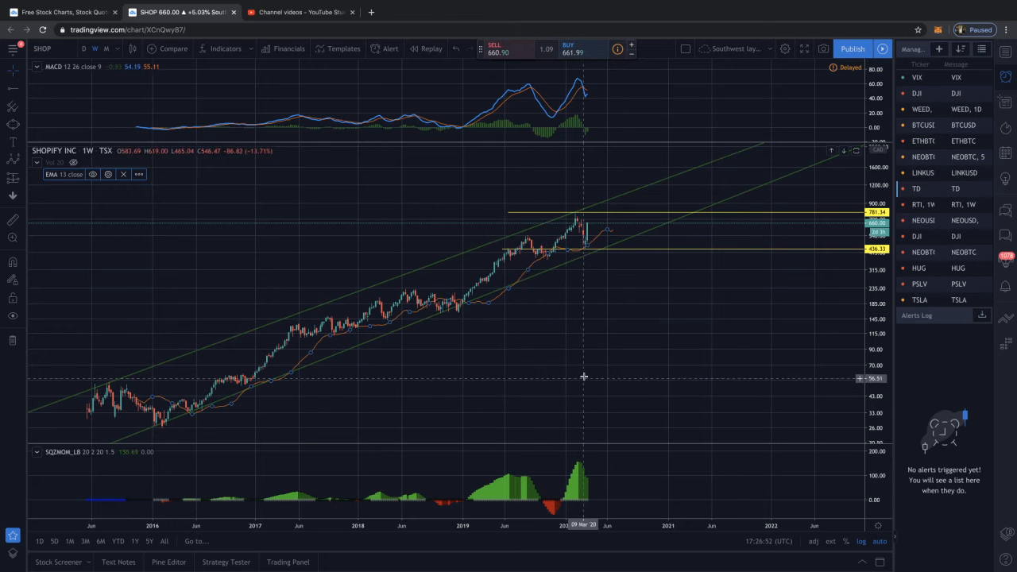
Examine the weekly Shopify price against the shifted EMA, the green channel and the two yellow horizontal rays
scroll(491, 287, down, 1)
scroll(491, 288, down, 2)
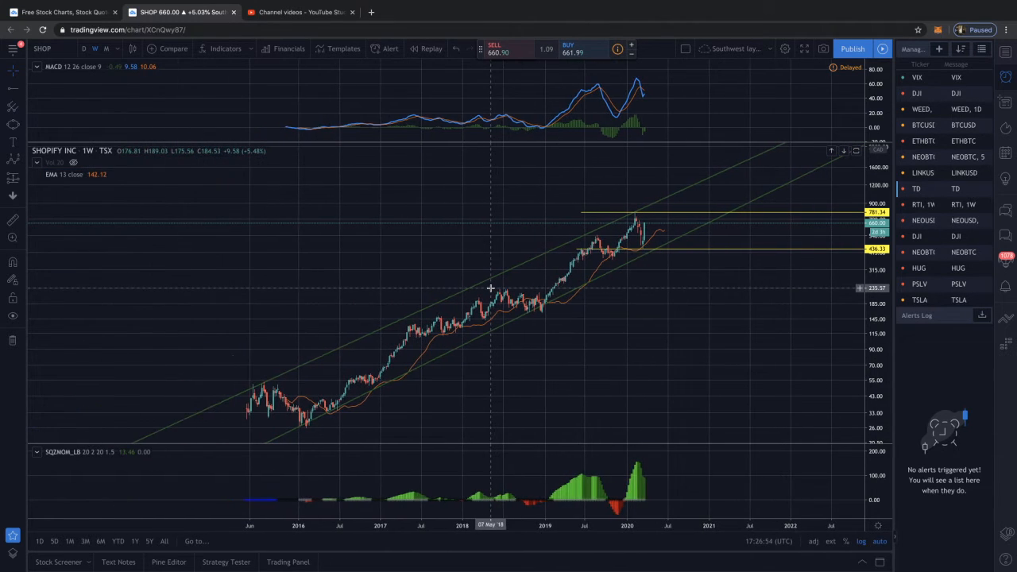
scroll(492, 287, up, 3)
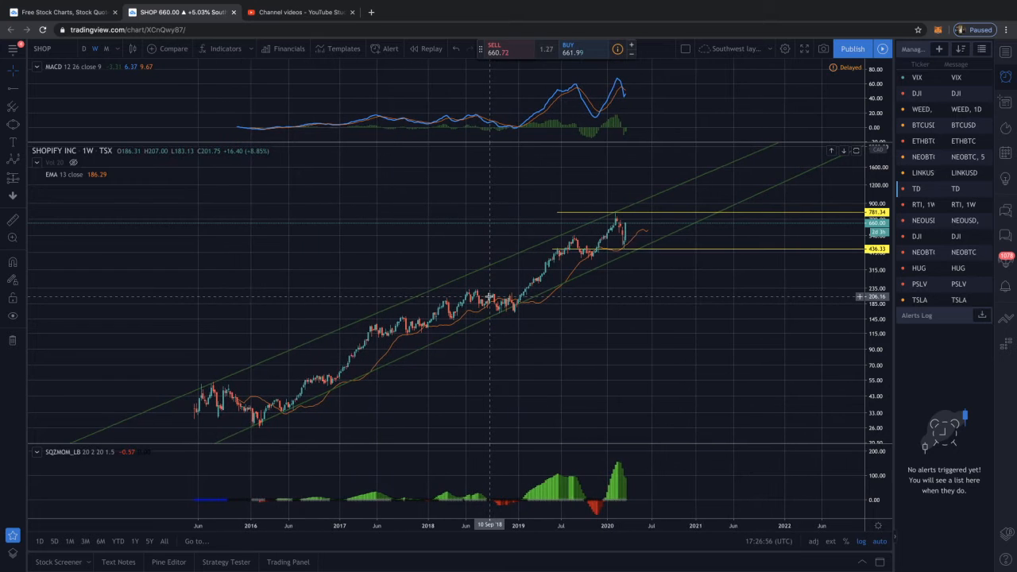
scroll(489, 297, up, 3)
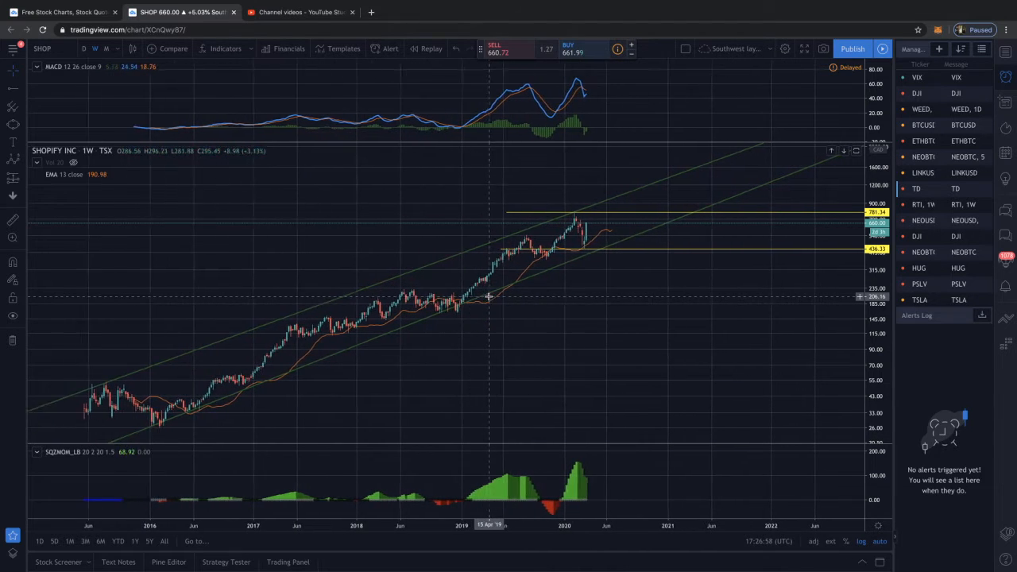
scroll(488, 296, up, 4)
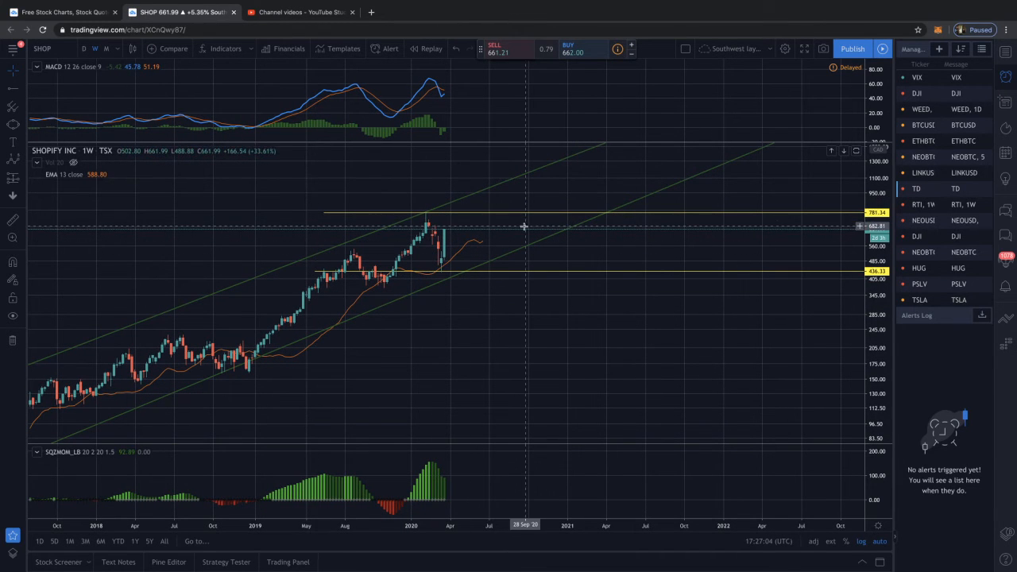
scroll(524, 226, right, 3)
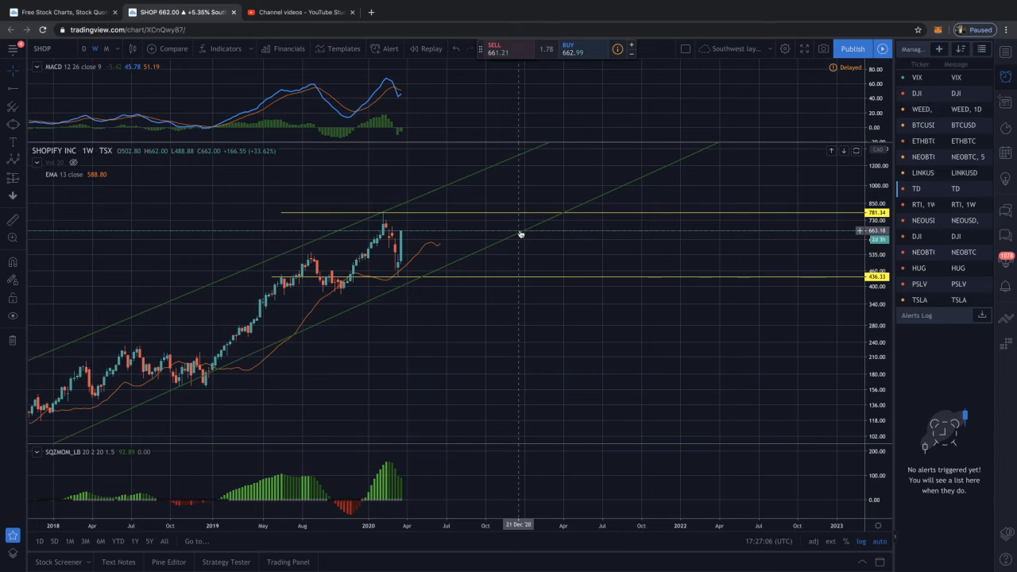
scroll(520, 232, left, 1)
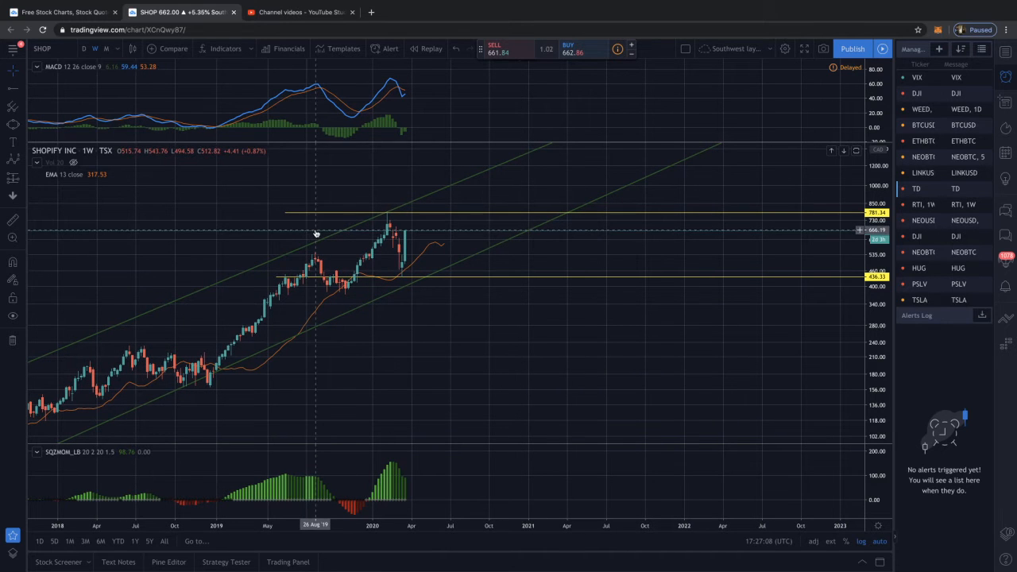
scroll(318, 229, down, 1)
scroll(389, 300, down, 2)
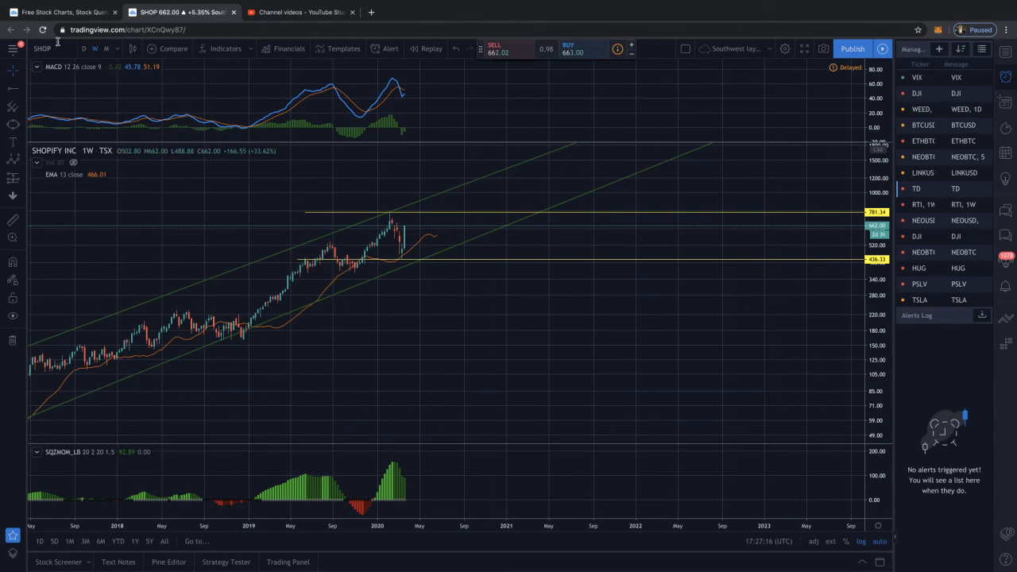
Set the Shopify chart to the daily interval and examine recent price action against the shifted EMA, channel and MACD
click(83, 49)
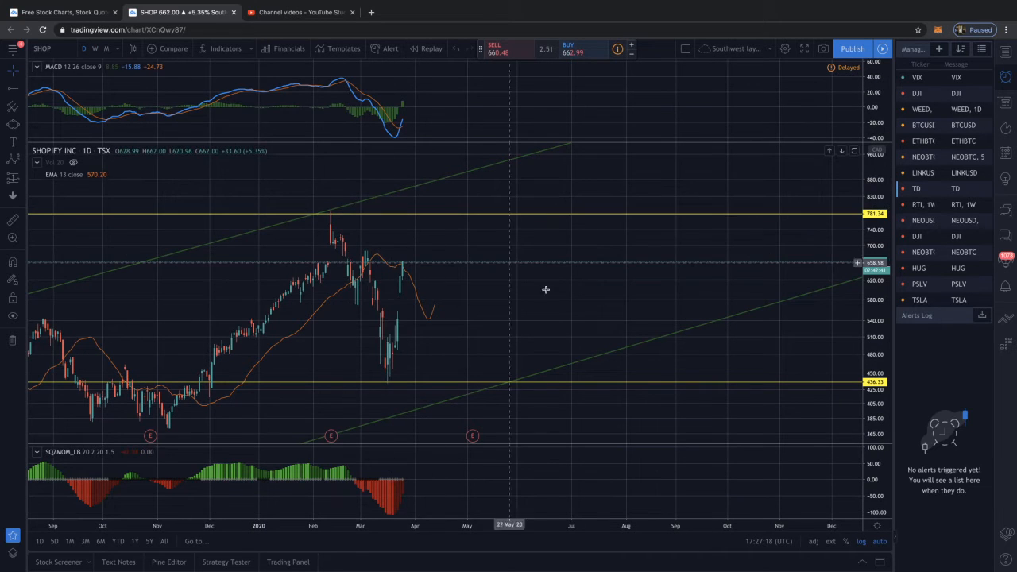
drag(543, 284, 496, 269)
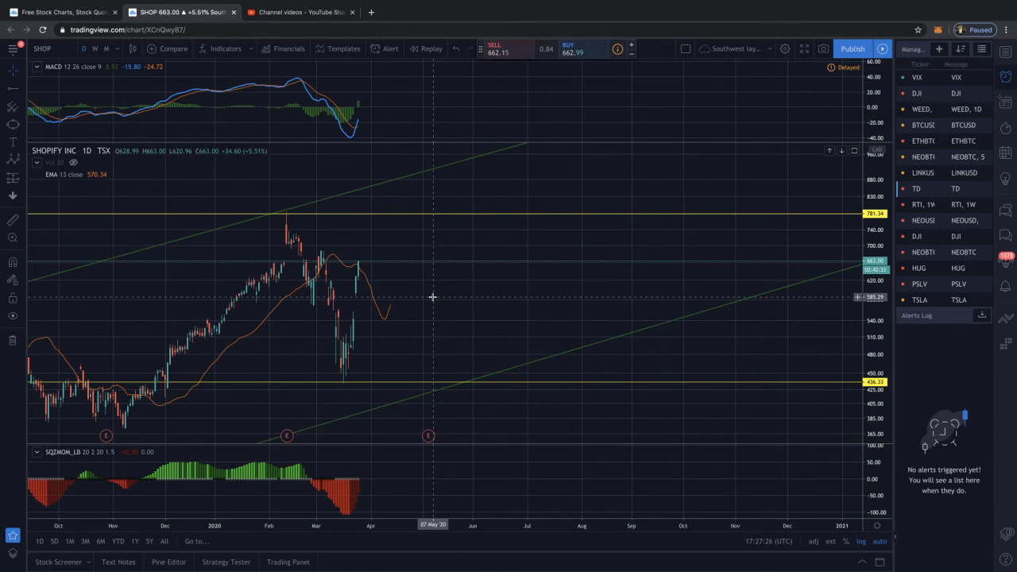
scroll(434, 297, down, 3)
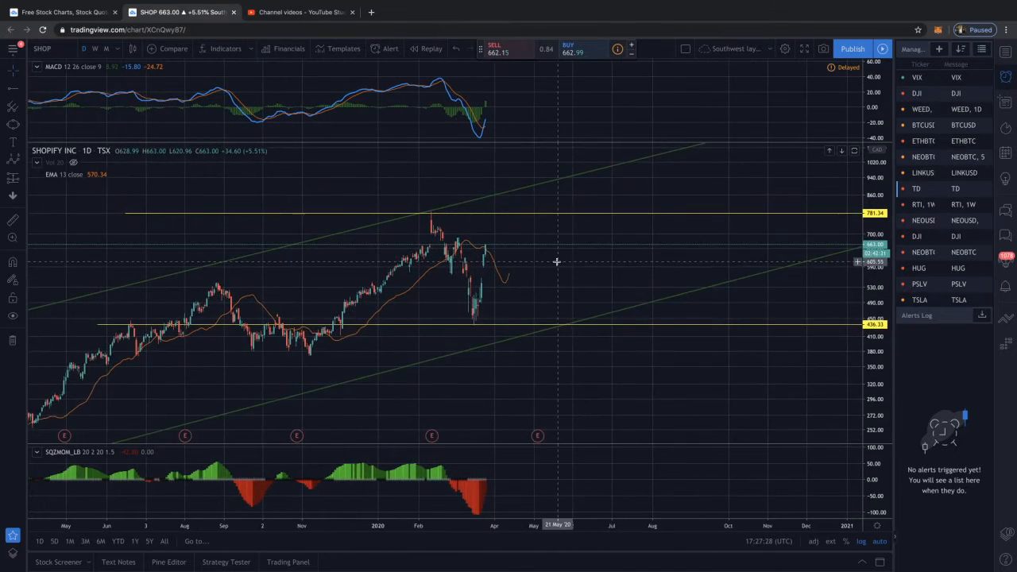
drag(556, 261, 506, 253)
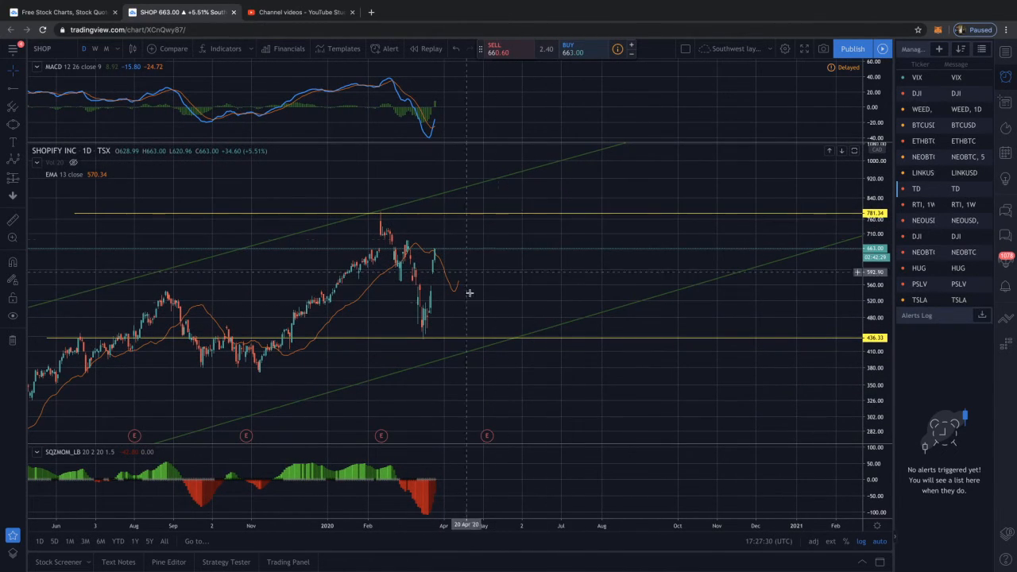
scroll(535, 273, down, 1)
scroll(535, 270, down, 2)
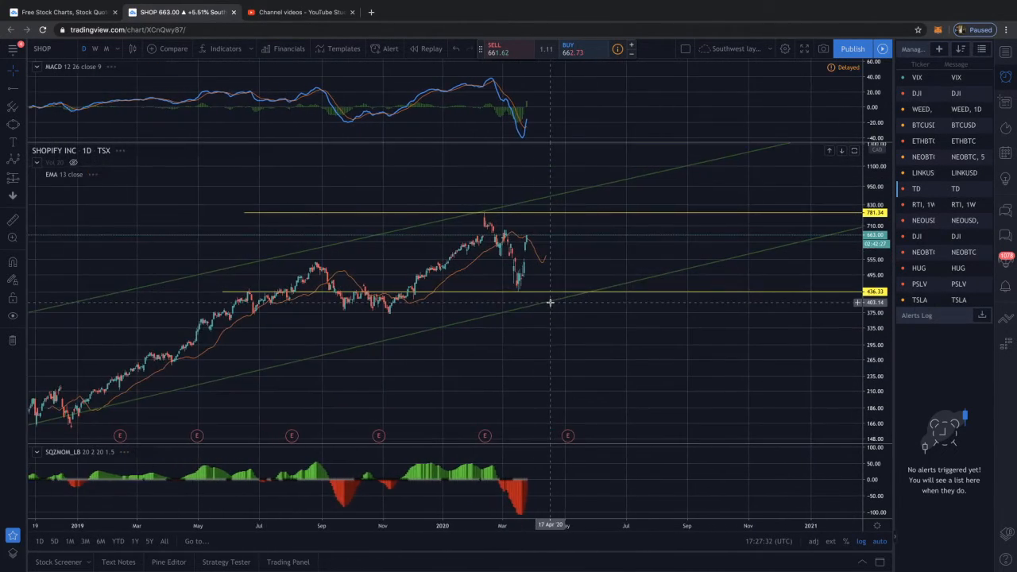
scroll(562, 248, up, 3)
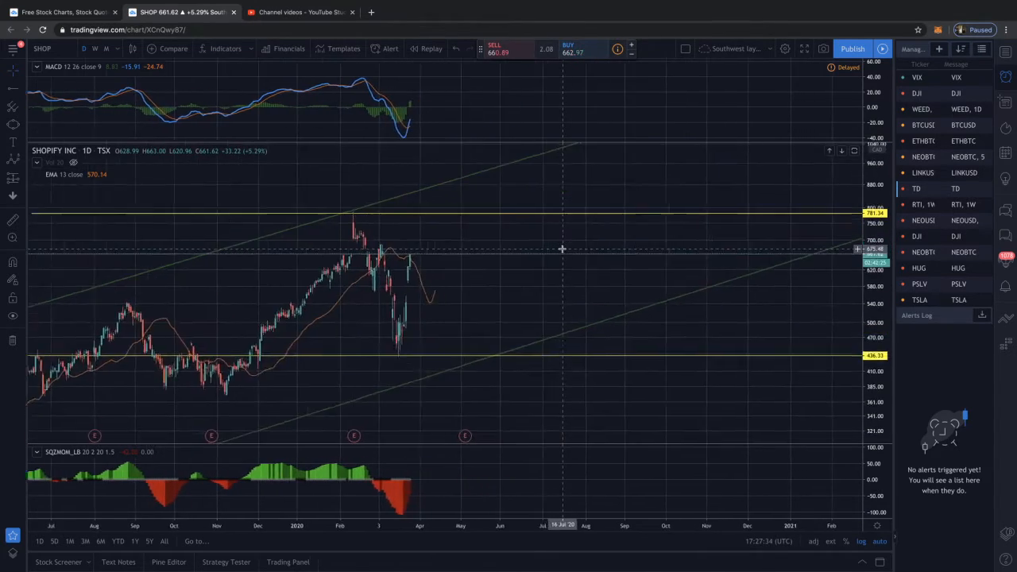
scroll(515, 265, up, 1)
scroll(518, 266, down, 1)
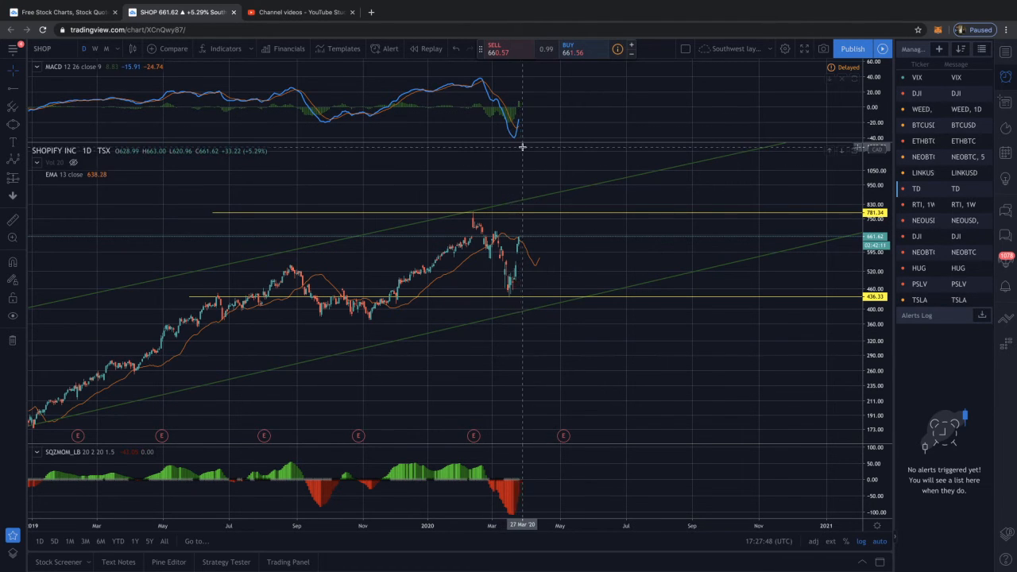
scroll(513, 248, down, 1)
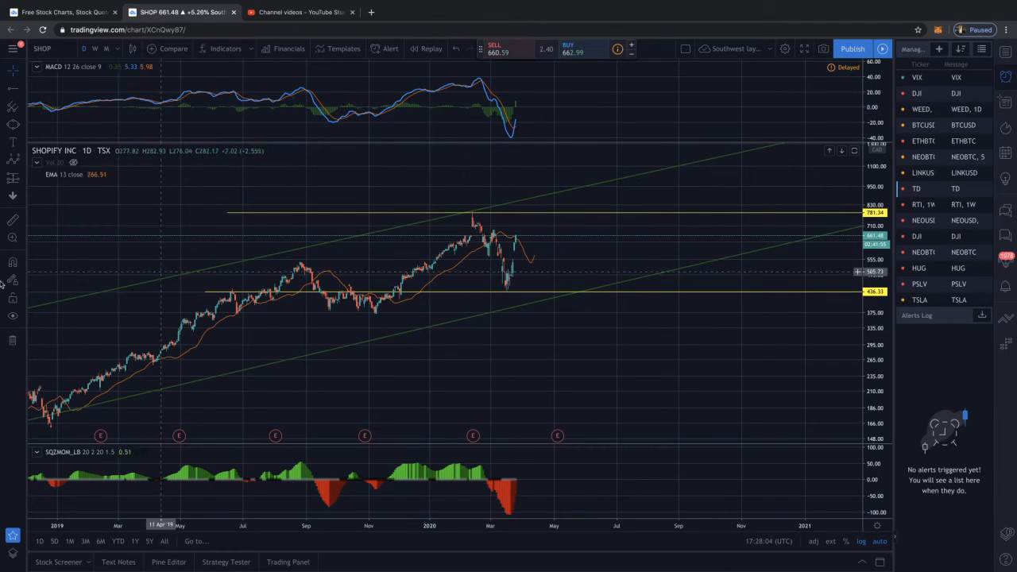
Measure the percentage rise from the current Shopify price up to the upper yellow horizontal ray
click(14, 225)
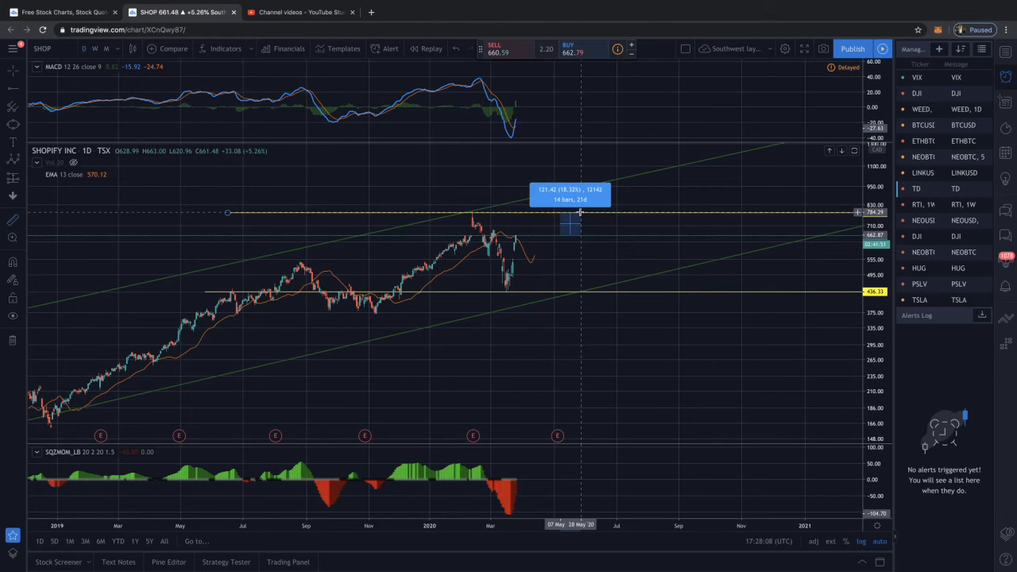
click(581, 212)
click(618, 226)
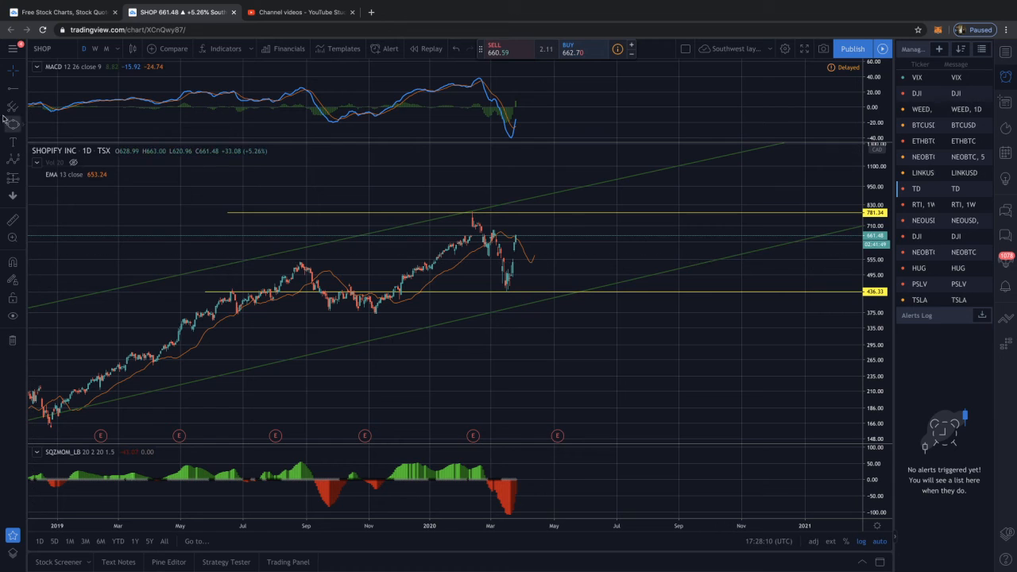
Measure the price move near the lower yellow horizontal ray, starting at the level of the March 2020 low
click(12, 225)
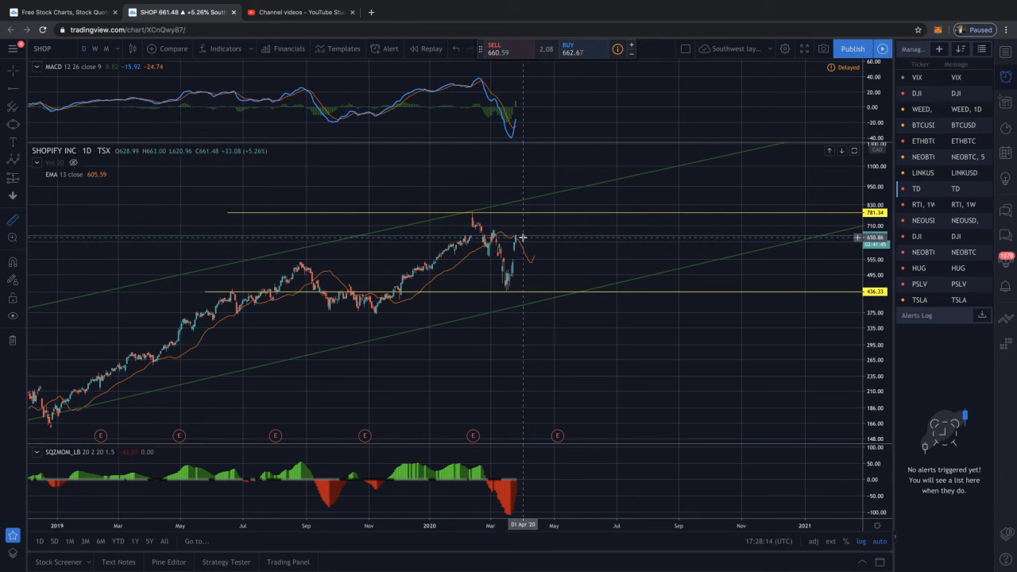
scroll(530, 237, left, 1)
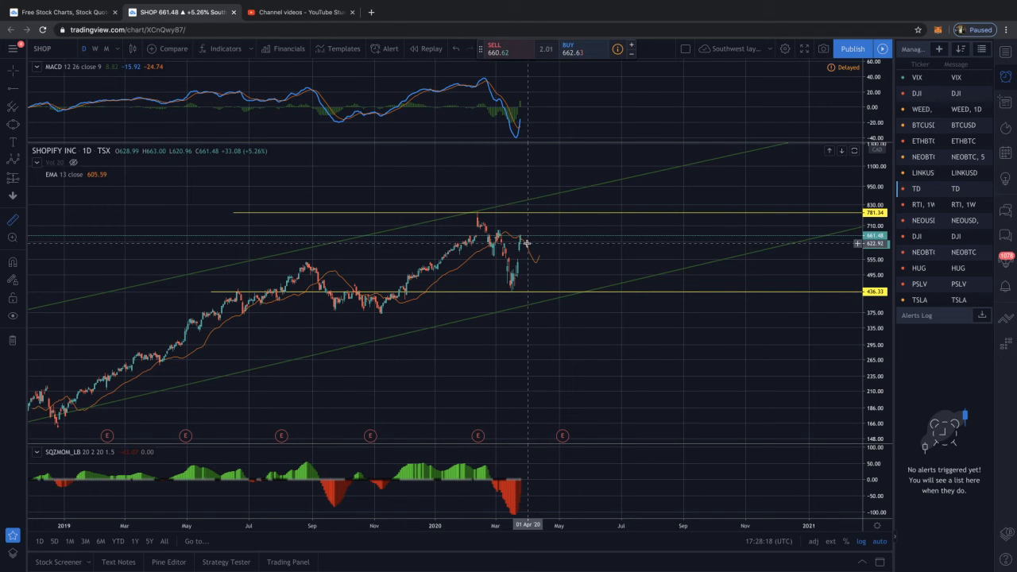
click(534, 293)
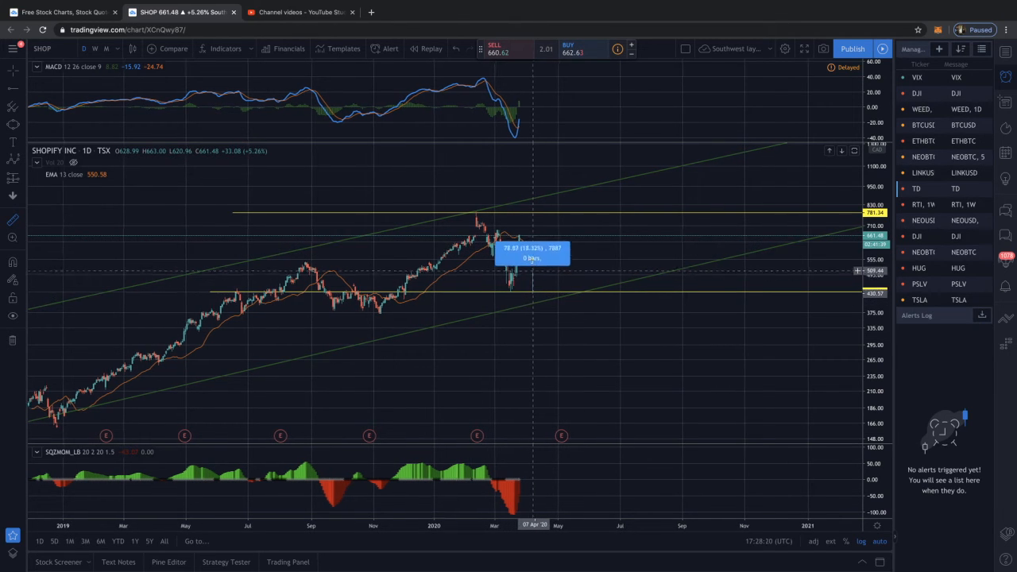
scroll(537, 274, left, 1)
scroll(529, 293, left, 1)
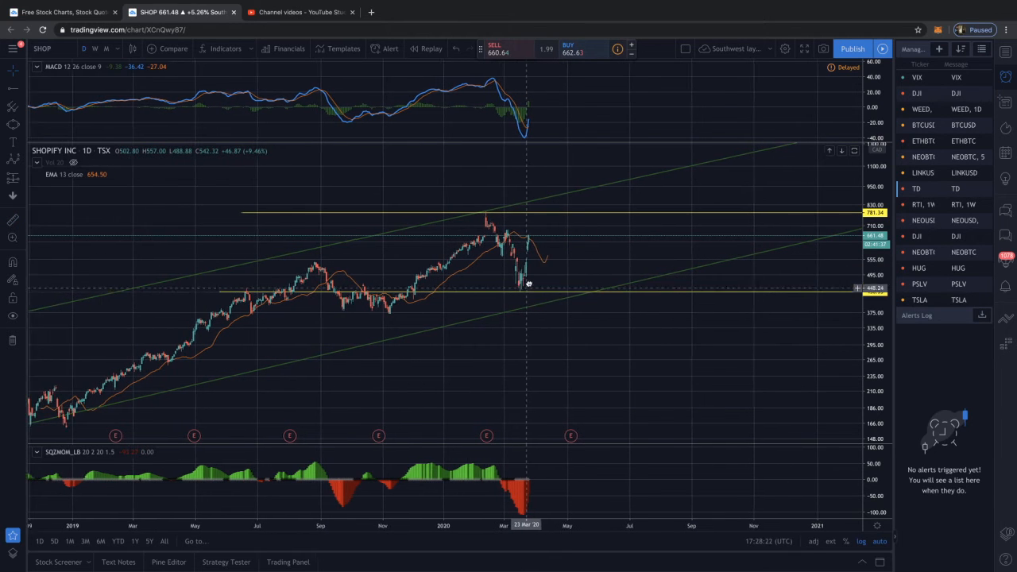
Raise the lower yellow horizontal ray to 625.64 and the upper one to 788.10 on the daily chart
click(532, 292)
drag(532, 292, 540, 259)
scroll(512, 281, up, 5)
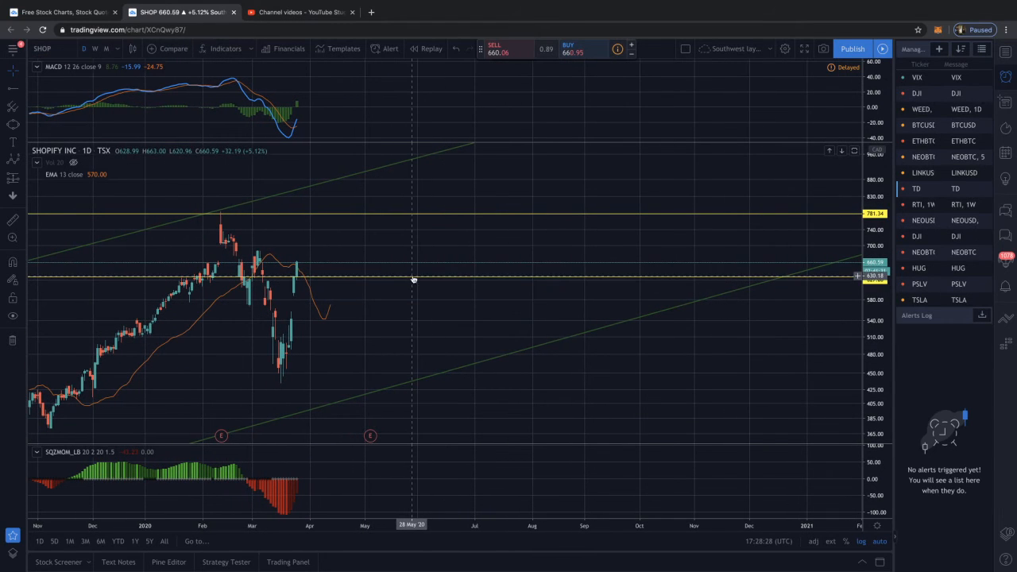
drag(413, 280, 407, 277)
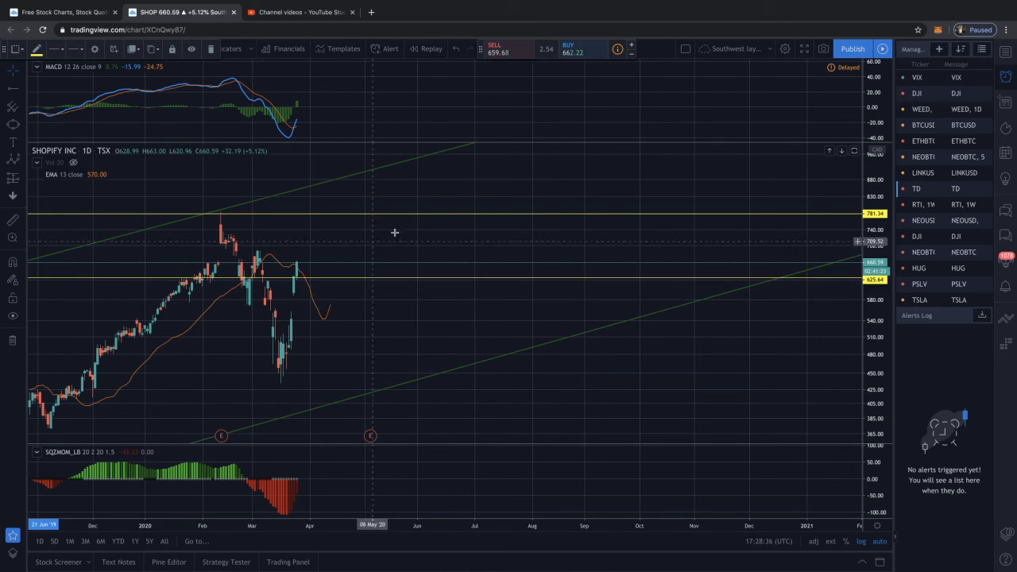
drag(332, 216, 332, 210)
click(340, 252)
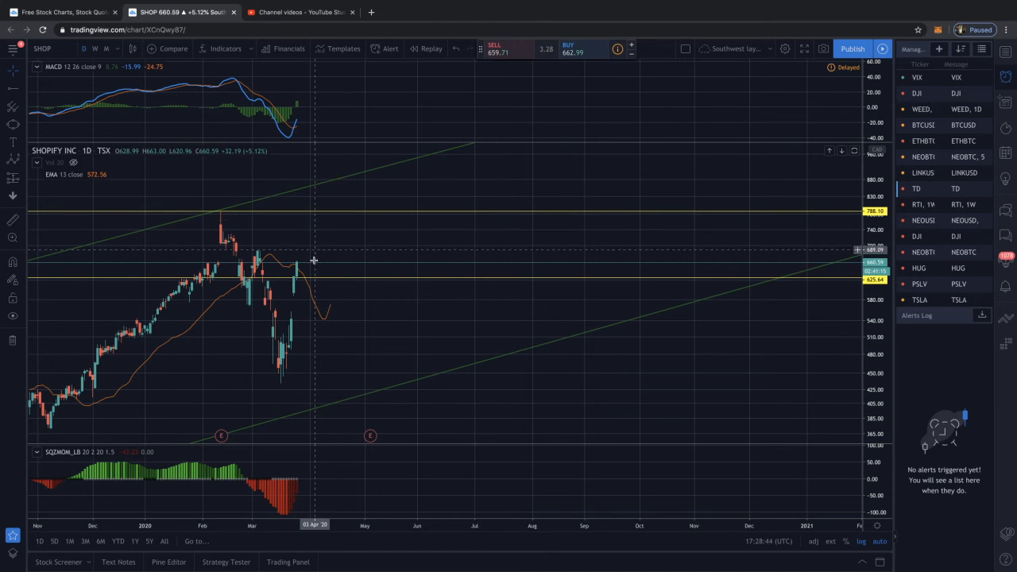
Measure the percentage drop from the current Shopify price down to the lower yellow horizontal ray
scroll(314, 262, down, 3)
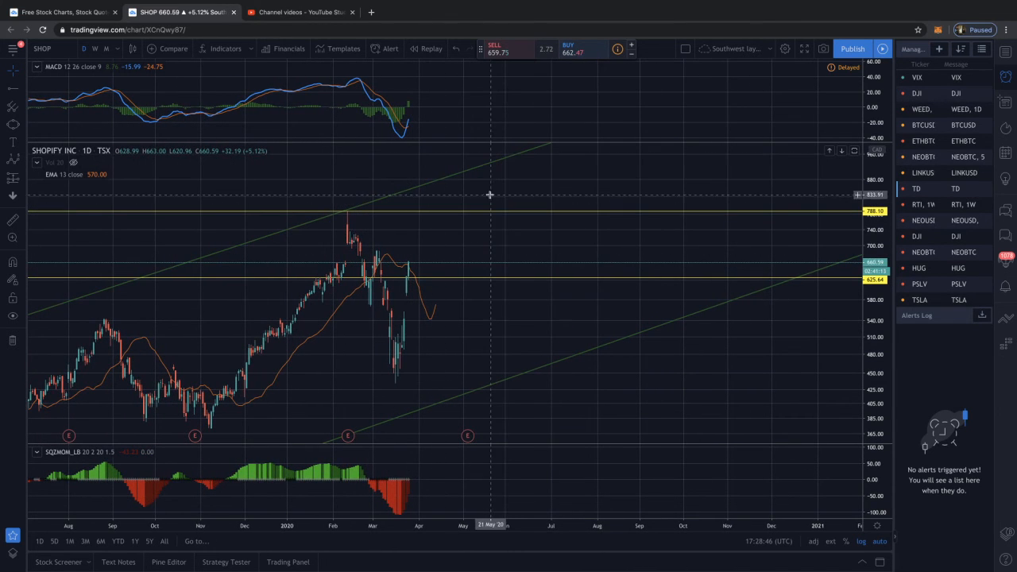
scroll(434, 283, down, 2)
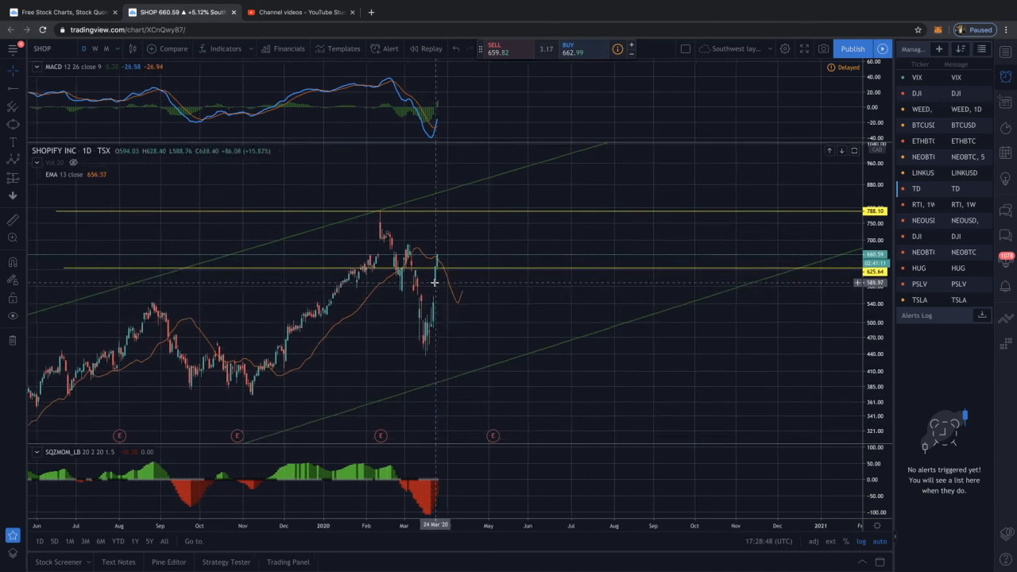
scroll(438, 283, up, 2)
scroll(464, 266, up, 1)
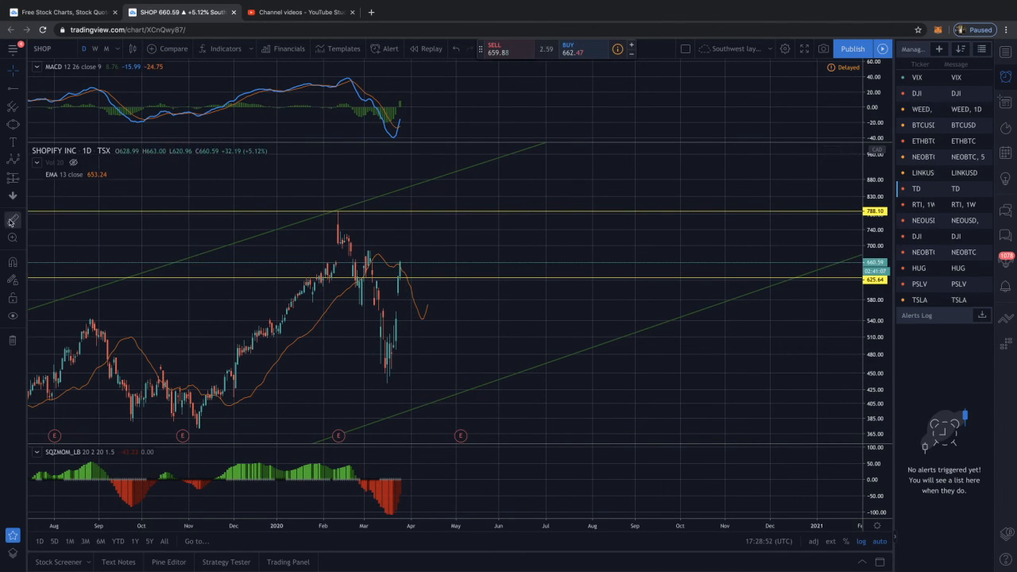
click(12, 220)
click(431, 260)
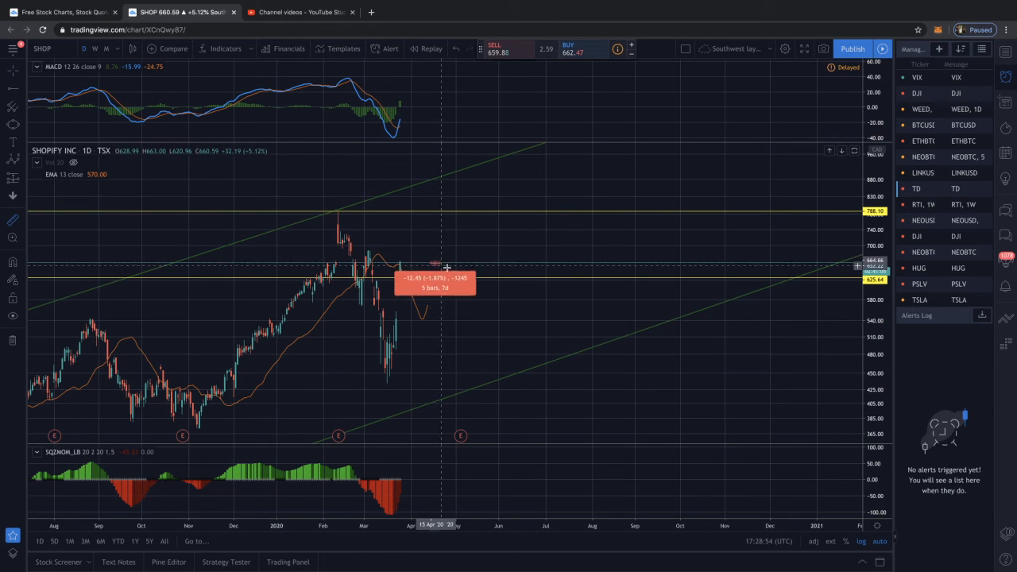
click(452, 277)
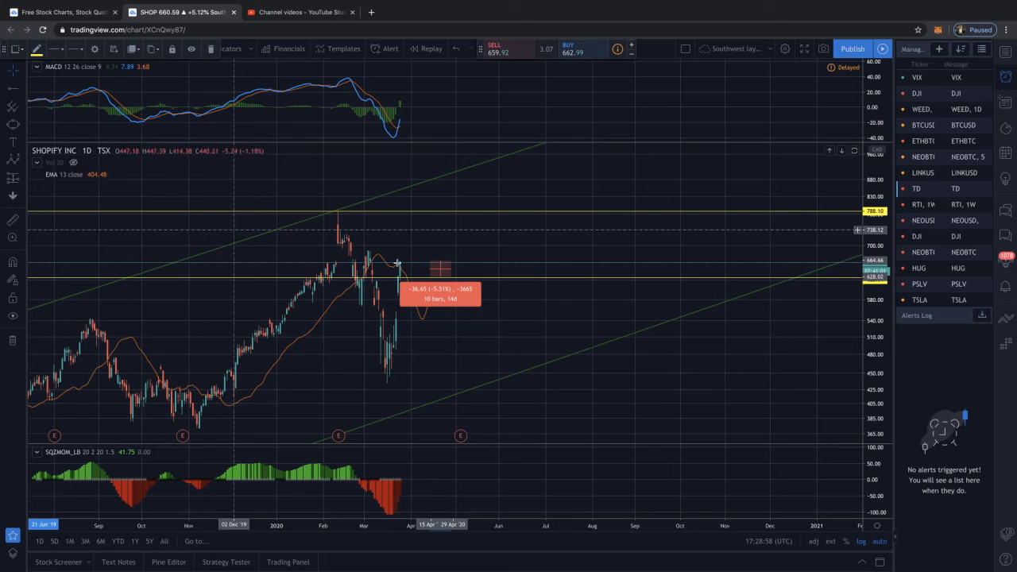
Measure the percentage rise from the level of the early March 2020 peak up to the upper yellow horizontal ray
drag(435, 262, 440, 261)
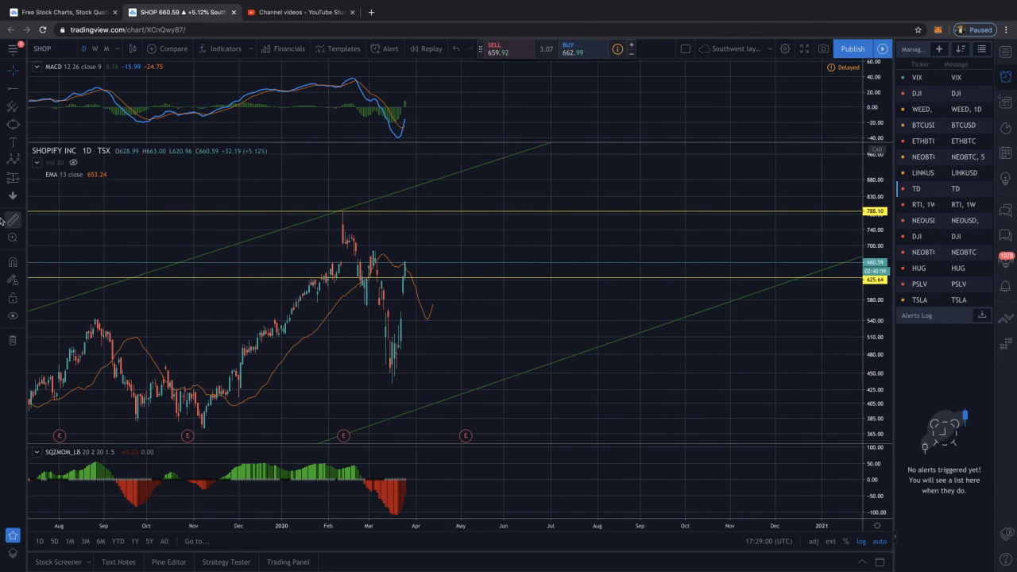
click(15, 221)
click(448, 251)
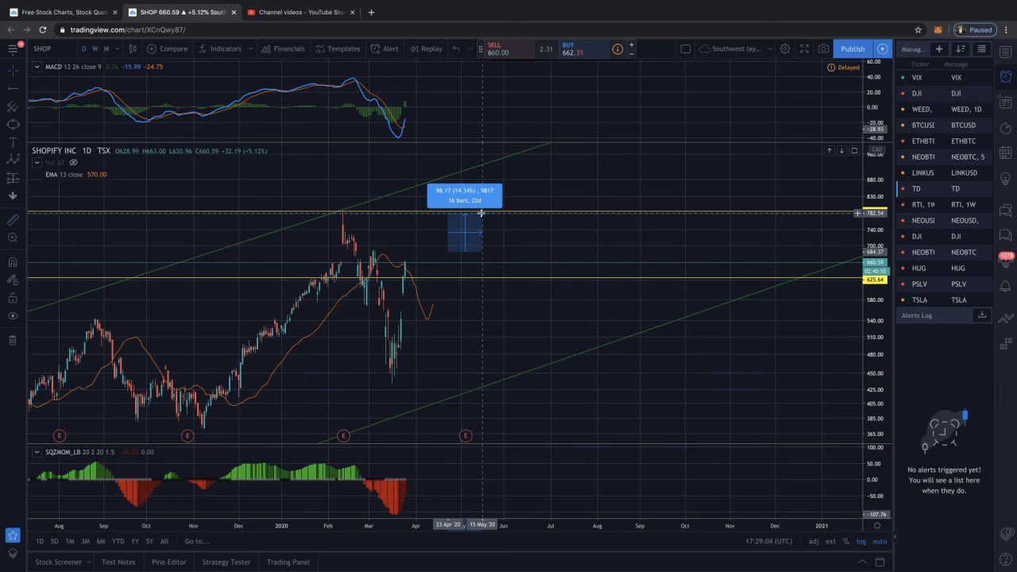
click(481, 213)
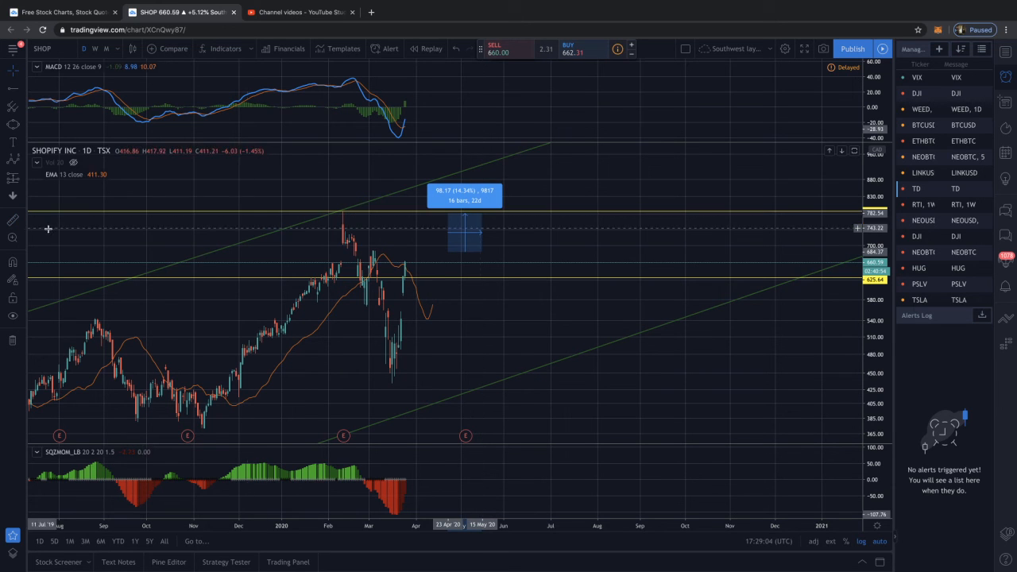
Measure the percentage rise from the current Shopify price to the upper yellow horizontal ray, and clear the measurement
click(413, 262)
key(ctrl+Left)
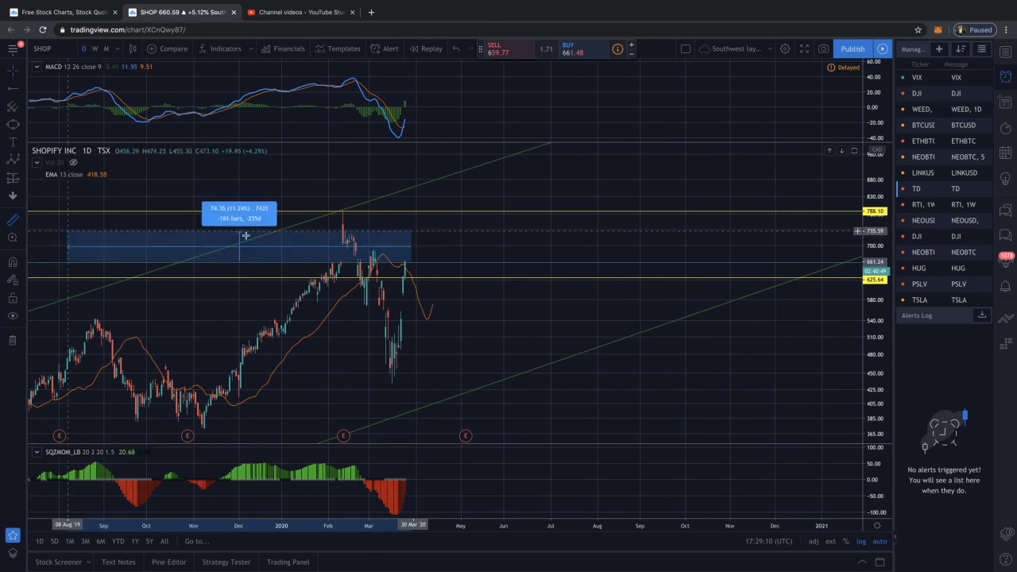
click(451, 212)
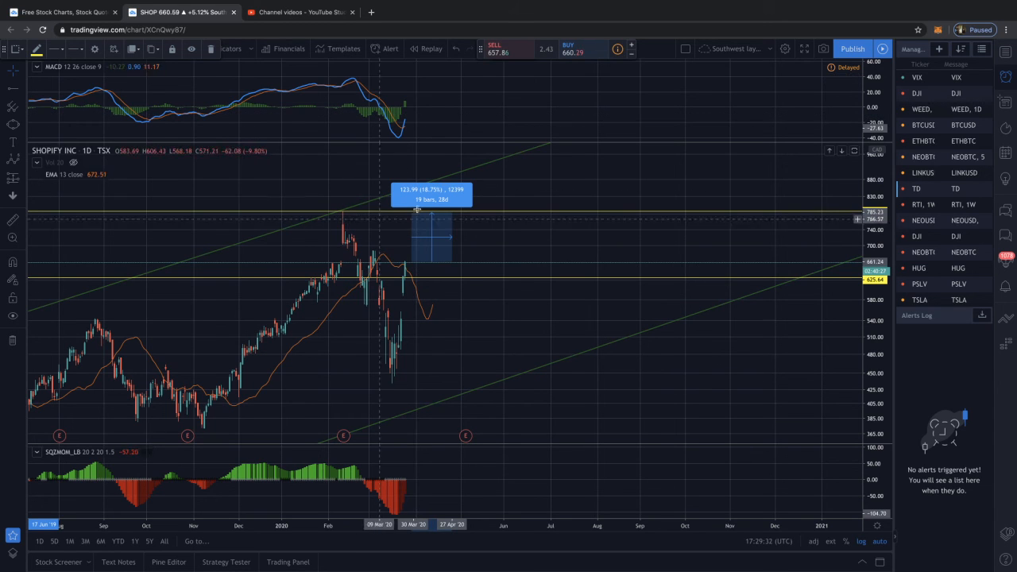
click(492, 197)
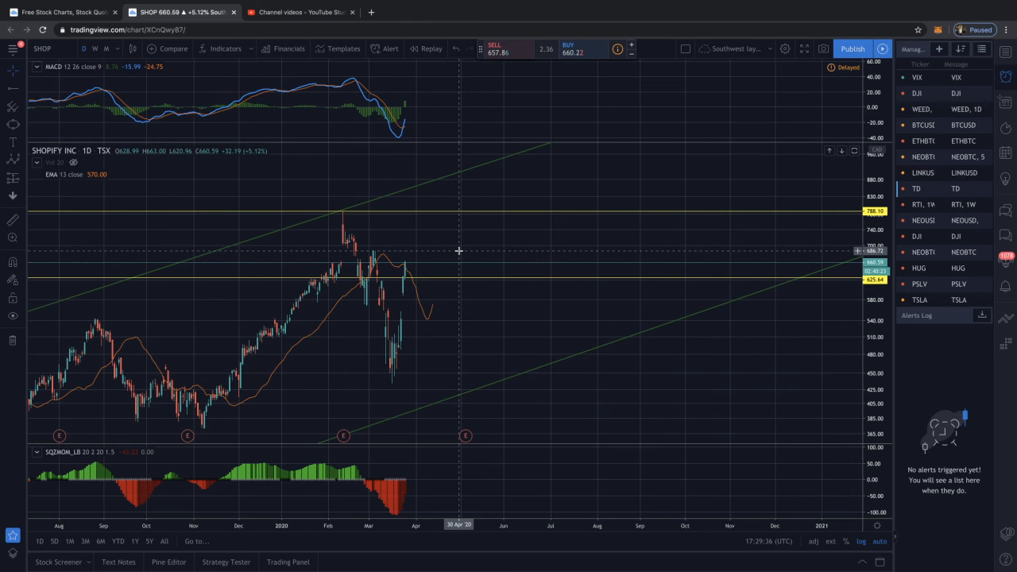
Switch the Shopify chart to the 4-hour timeframe and examine the recent price action with the MACD and shifted EMA
scroll(475, 244, up, 3)
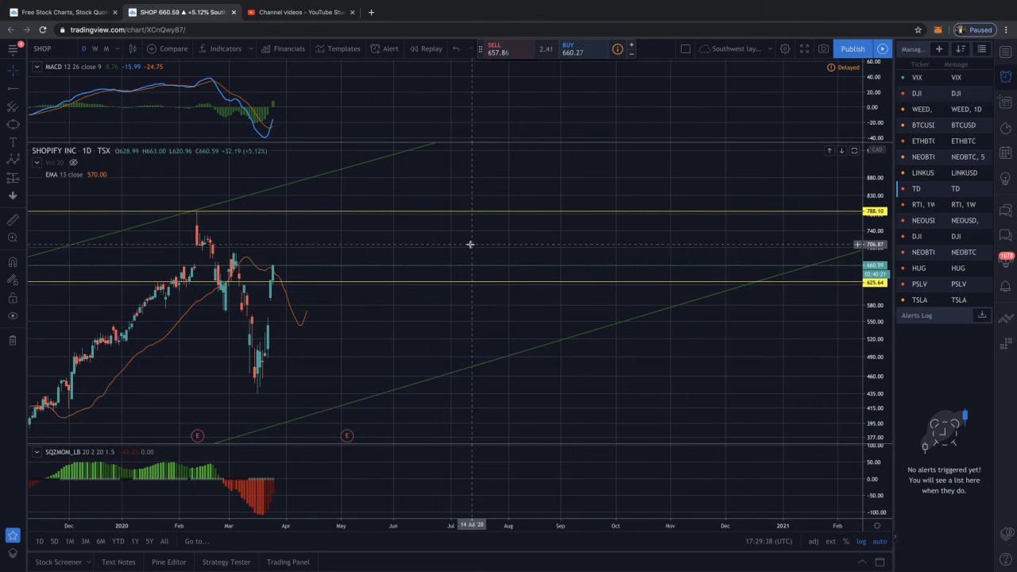
scroll(470, 244, down, 2)
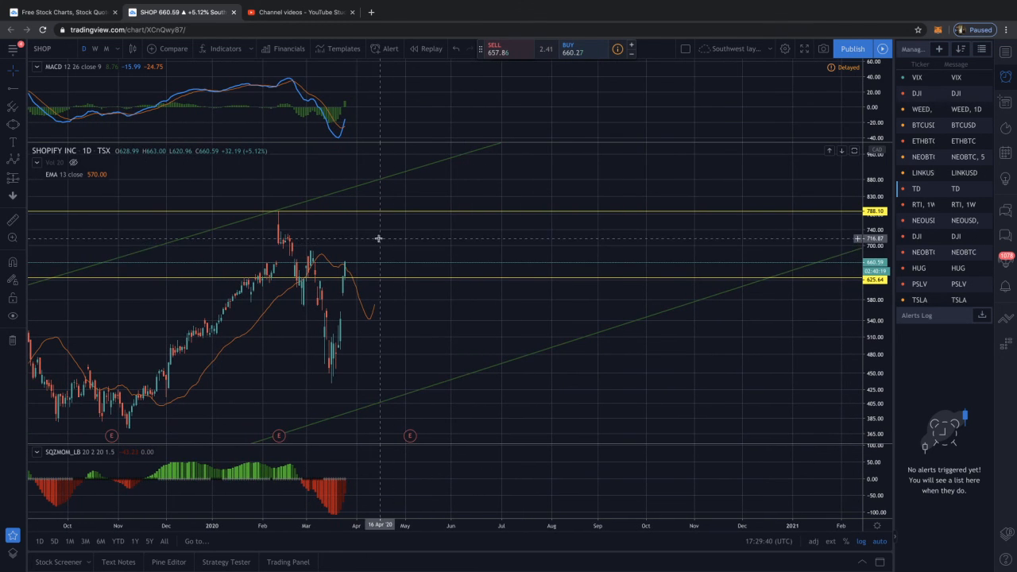
click(120, 53)
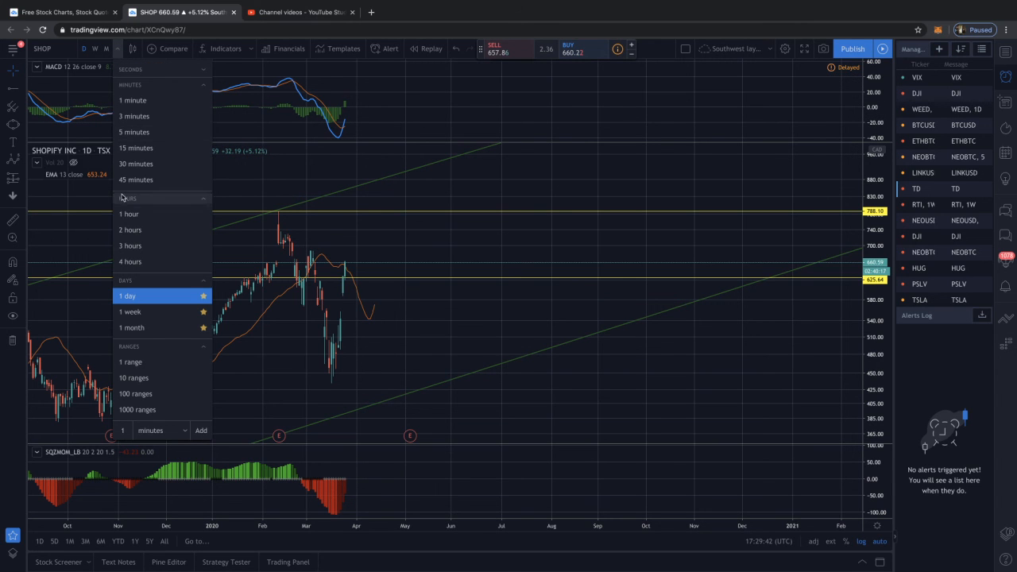
click(131, 260)
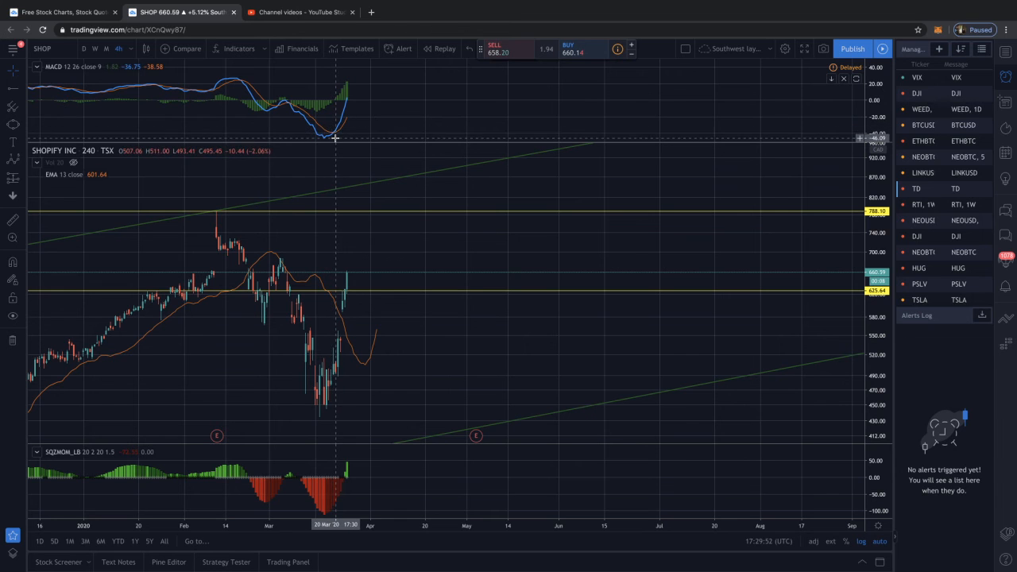
drag(335, 138, 392, 302)
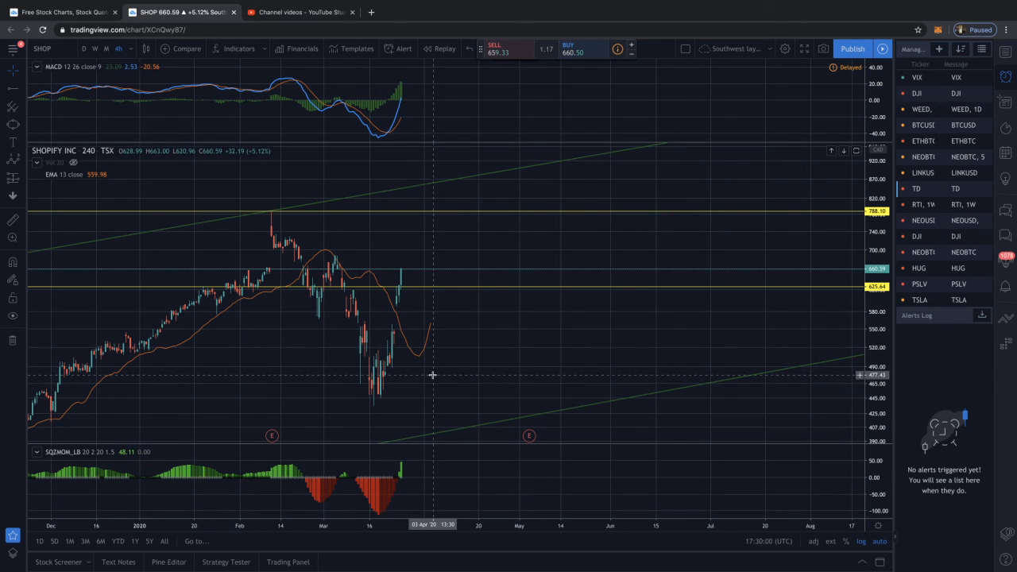
Set the Shopify chart to the 2-hour timeframe and bring the March 2020 candles into view
click(130, 48)
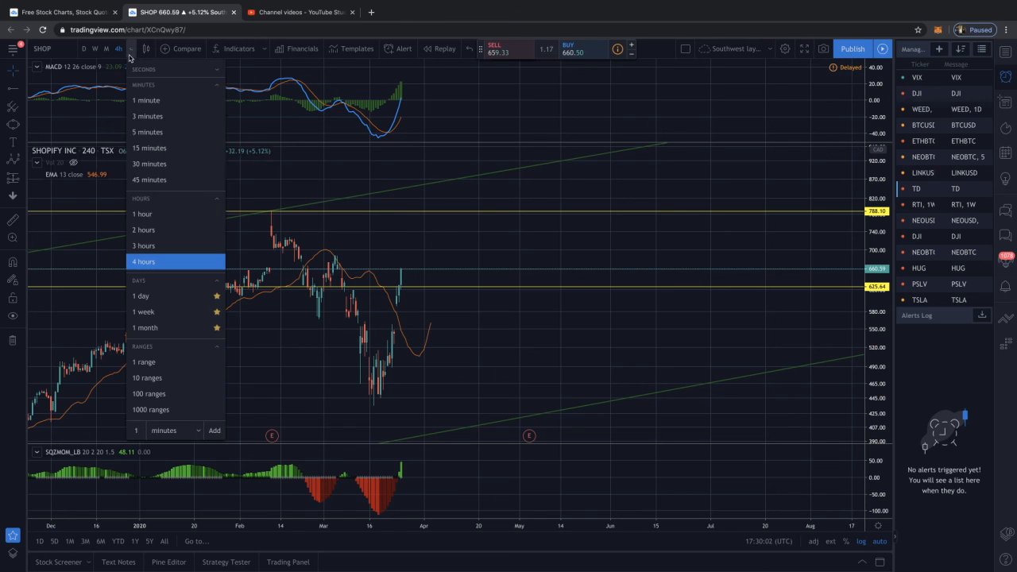
click(139, 230)
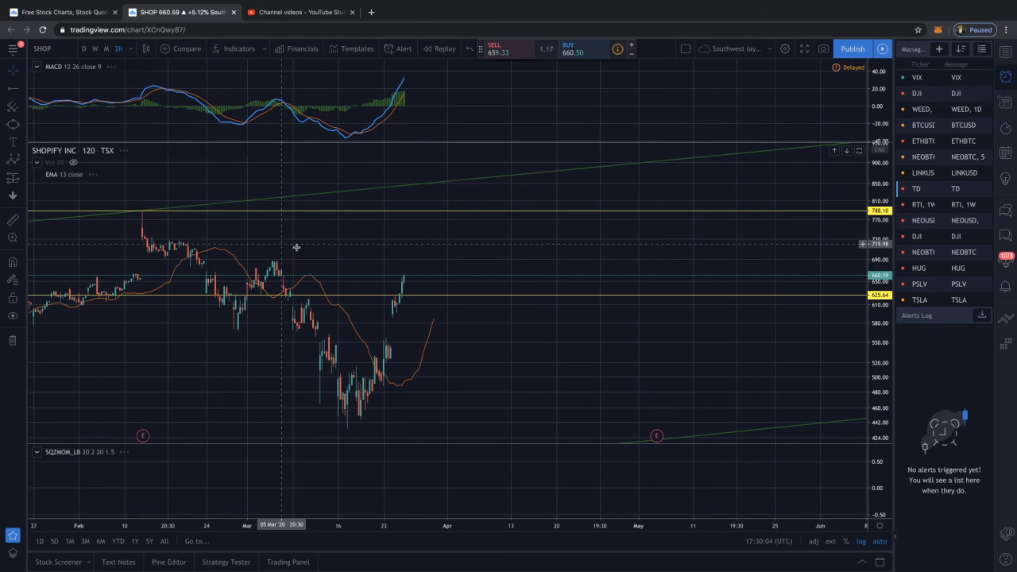
scroll(337, 266, up, 2)
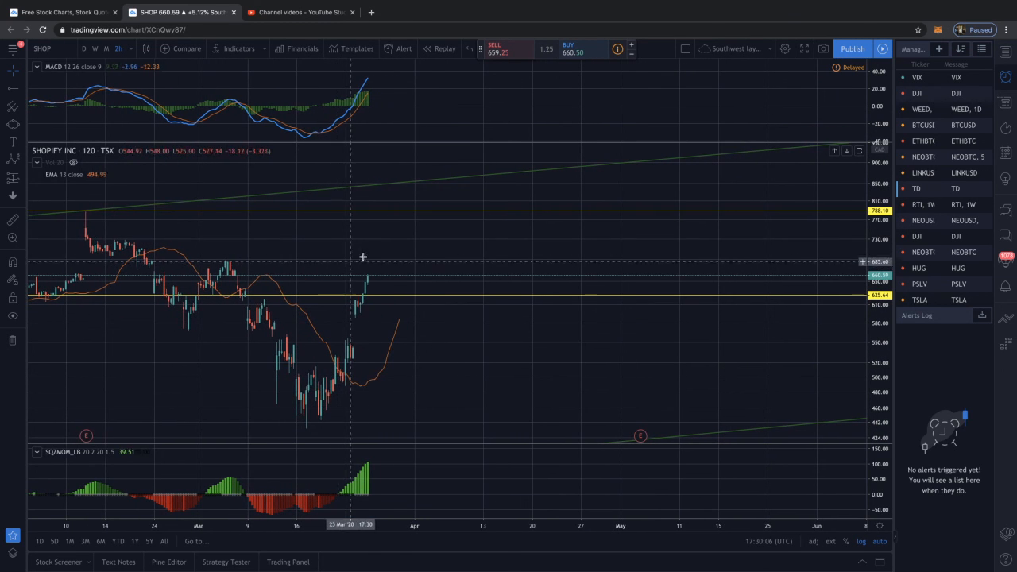